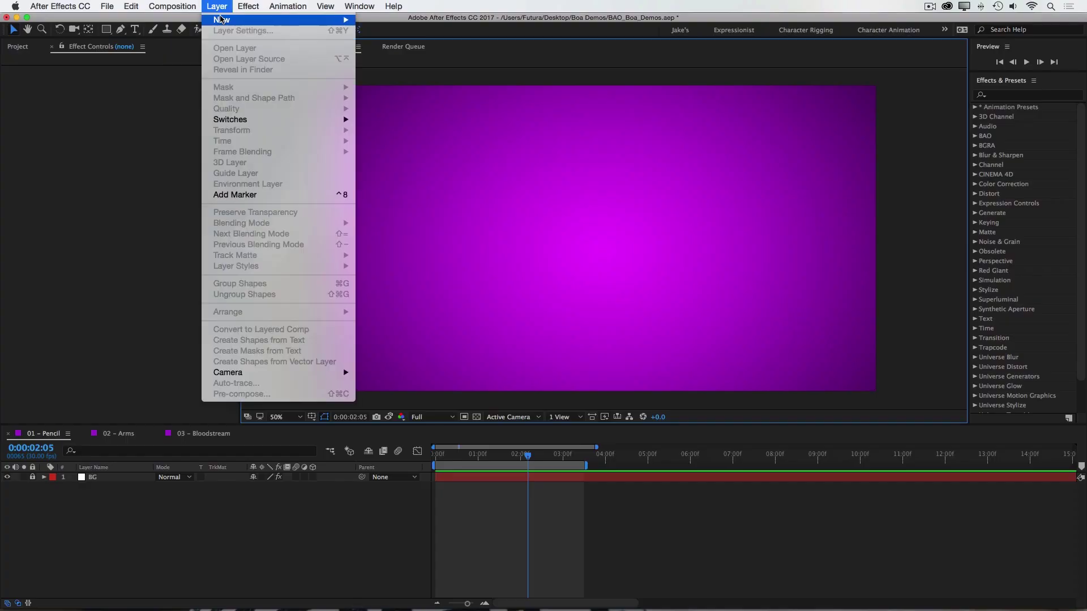
Create a full-frame white solid layer named Boa and apply the Boa effect to it.
mouse_move(226, 20)
left_click(379, 32)
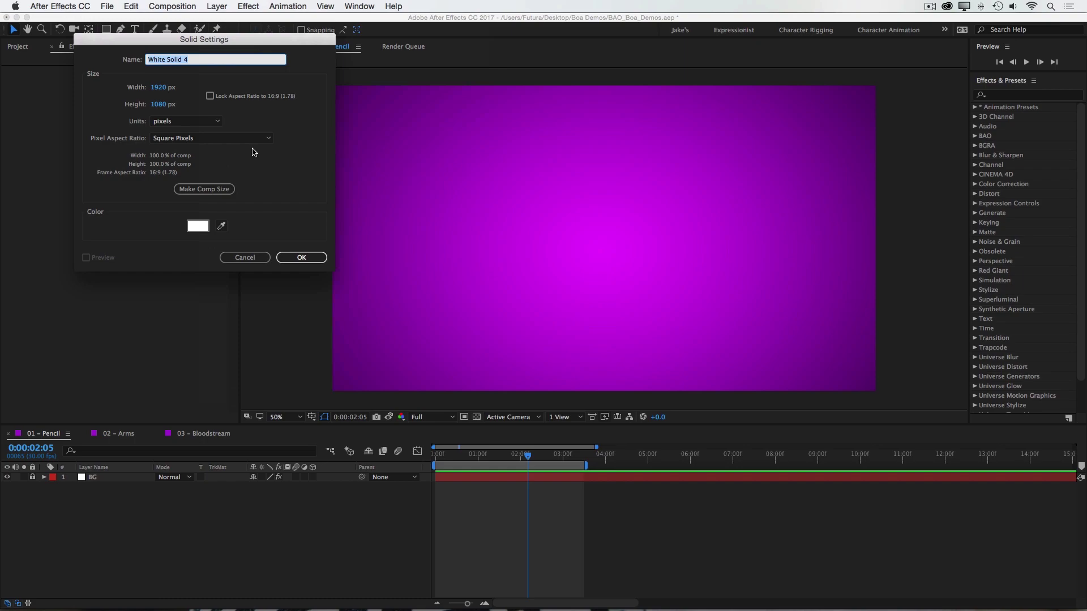
type("Boa")
key("Return")
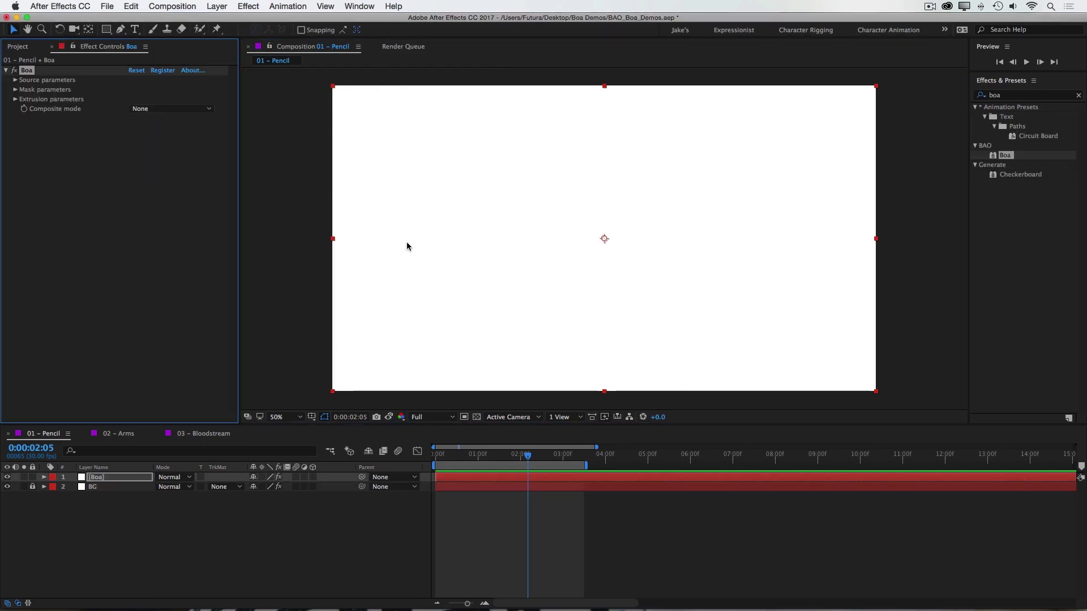
Draw an open, four-point S-shaped mask path on the Boa layer with the Pen tool, starting just outside the frame.
key("g")
left_click_drag(321, 304, 357, 222)
left_click_drag(471, 186, 543, 241)
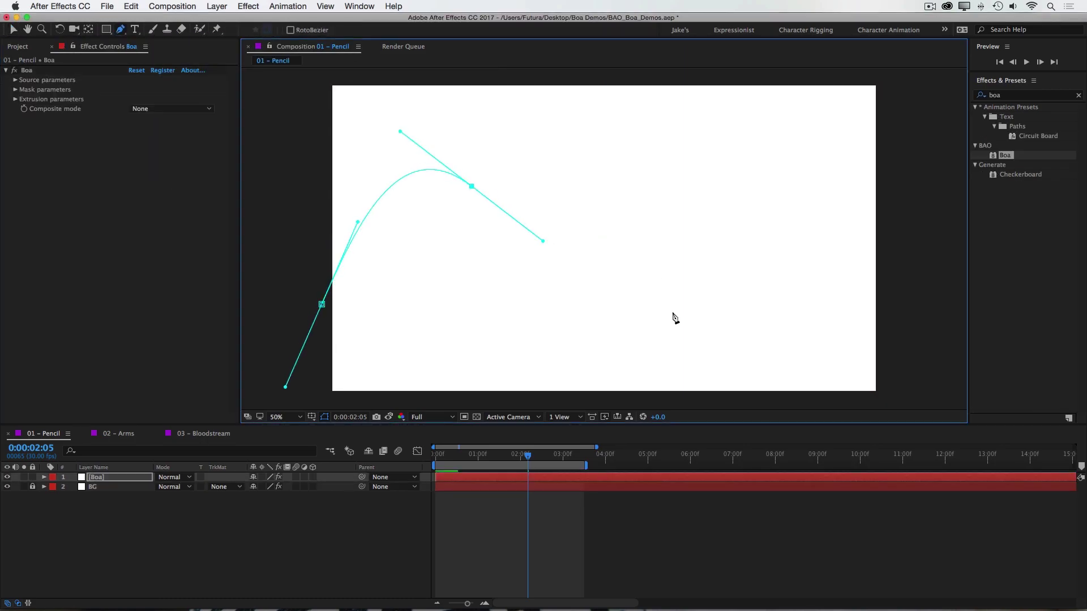
left_click_drag(624, 303, 727, 240)
left_click_drag(744, 170, 799, 159)
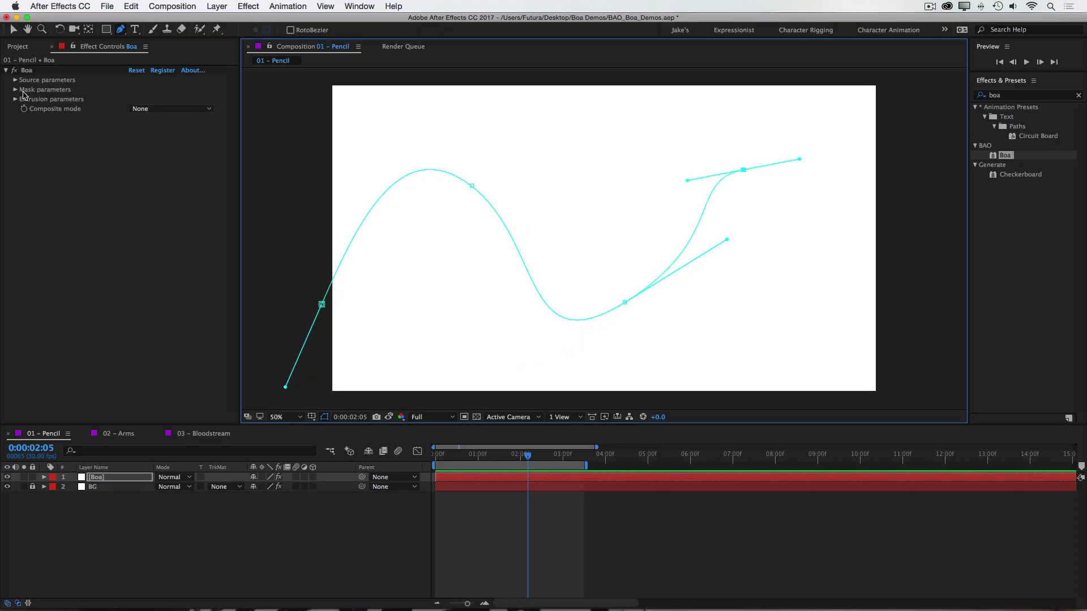
Set the Boa effect's mask to Mask 1.
left_click(16, 89)
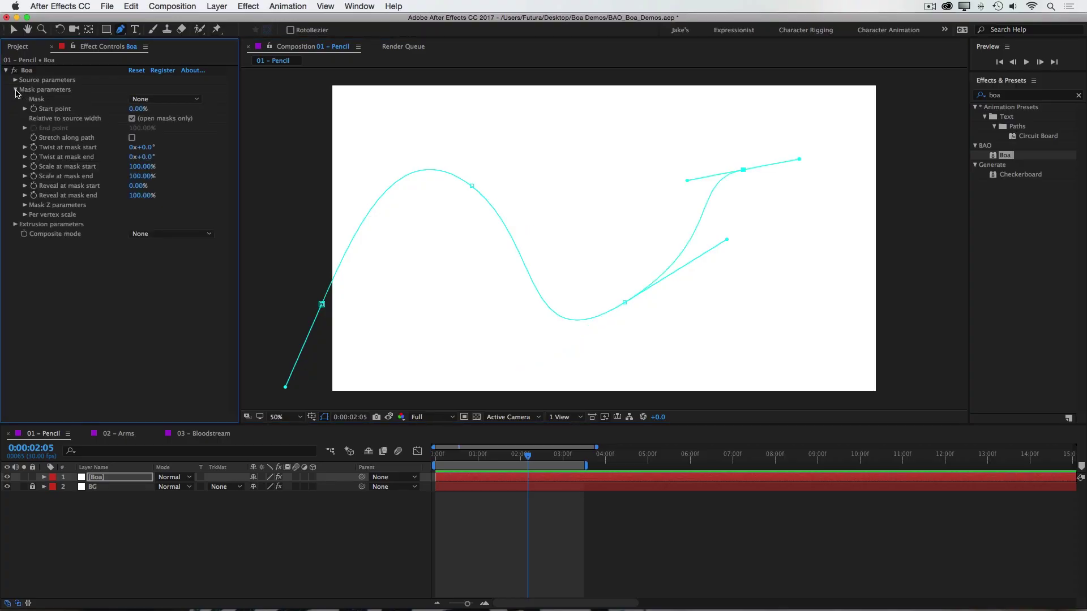
left_click(136, 99)
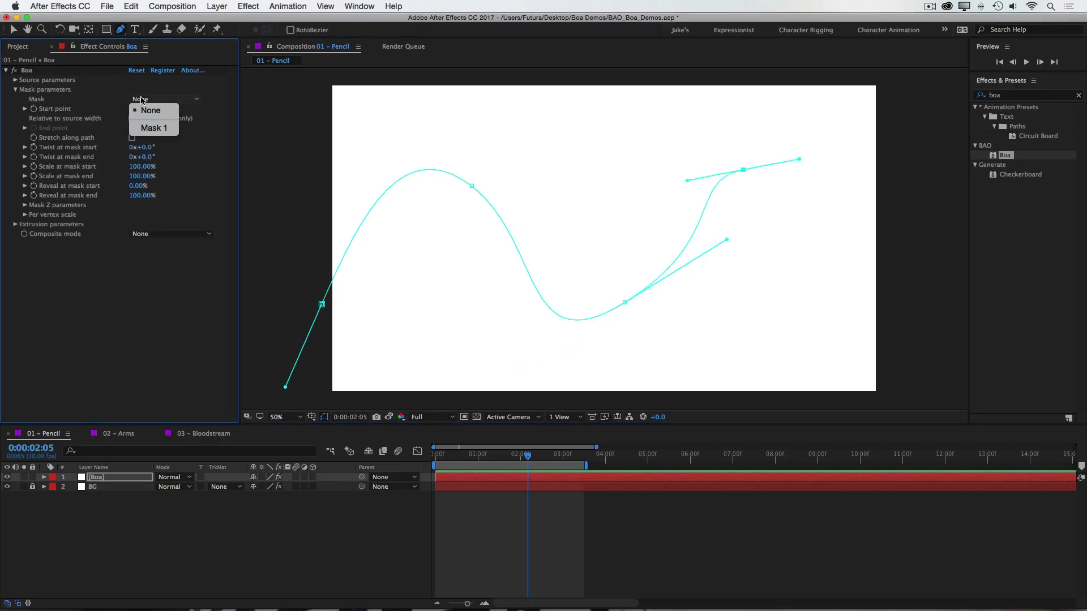
left_click(165, 128)
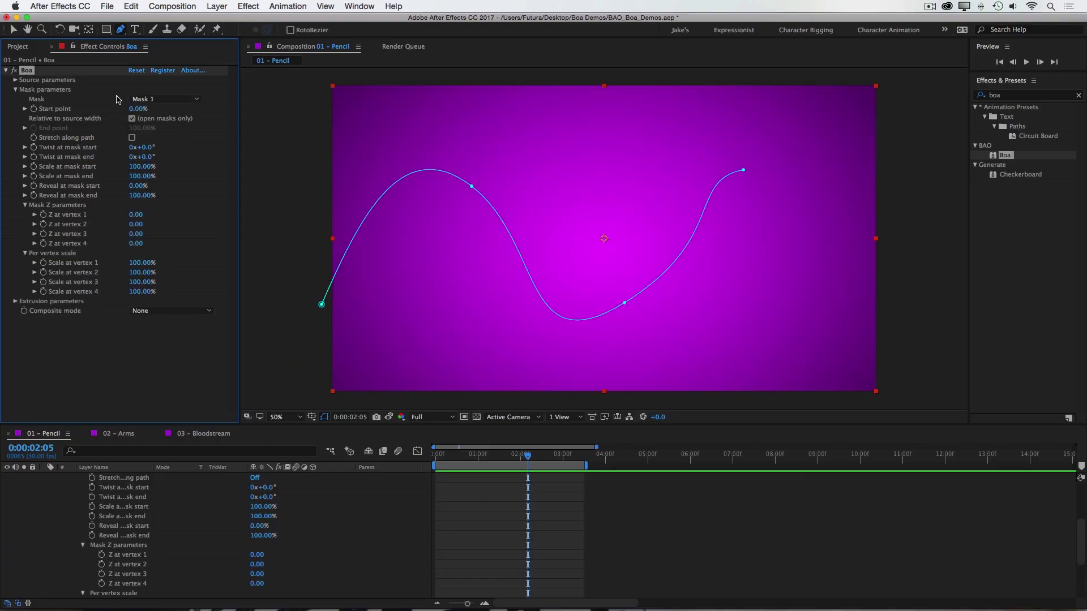
Add the Pencil precomp to the 01 – Pencil composition as a layer beneath Boa.
left_click(18, 48)
left_click(52, 247)
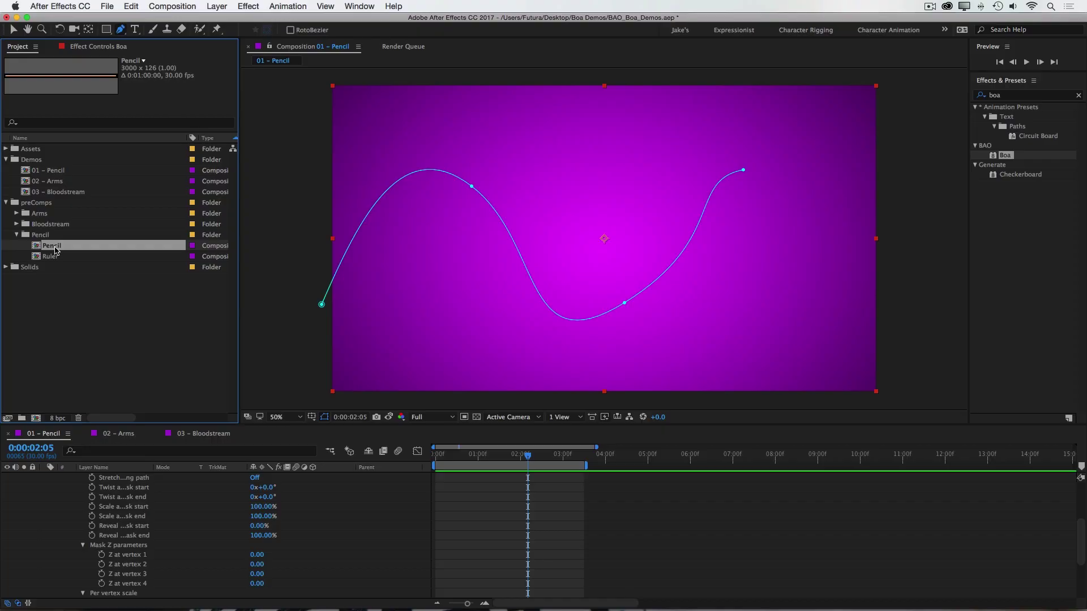
mouse_move(55, 250)
left_mouse_down()
mouse_move(696, 305)
mouse_move(215, 552)
mouse_move(198, 544)
left_mouse_up()
Slide the Pencil layer horizontally across the frame to inspect both of its ends, and hide the layer.
left_click_drag(396, 238, 305, 249)
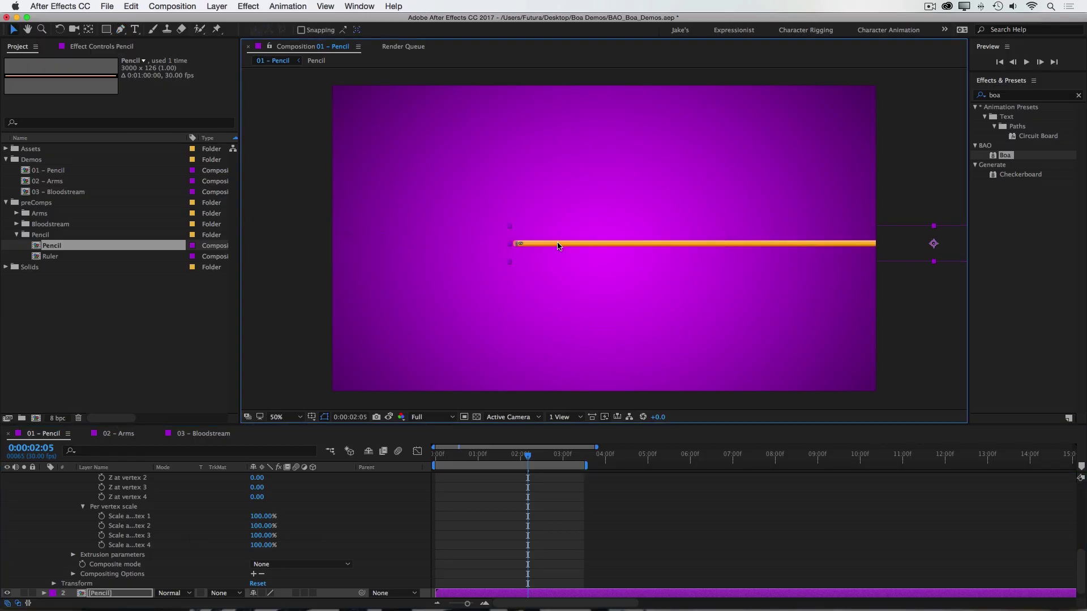
left_click_drag(727, 250, 522, 250)
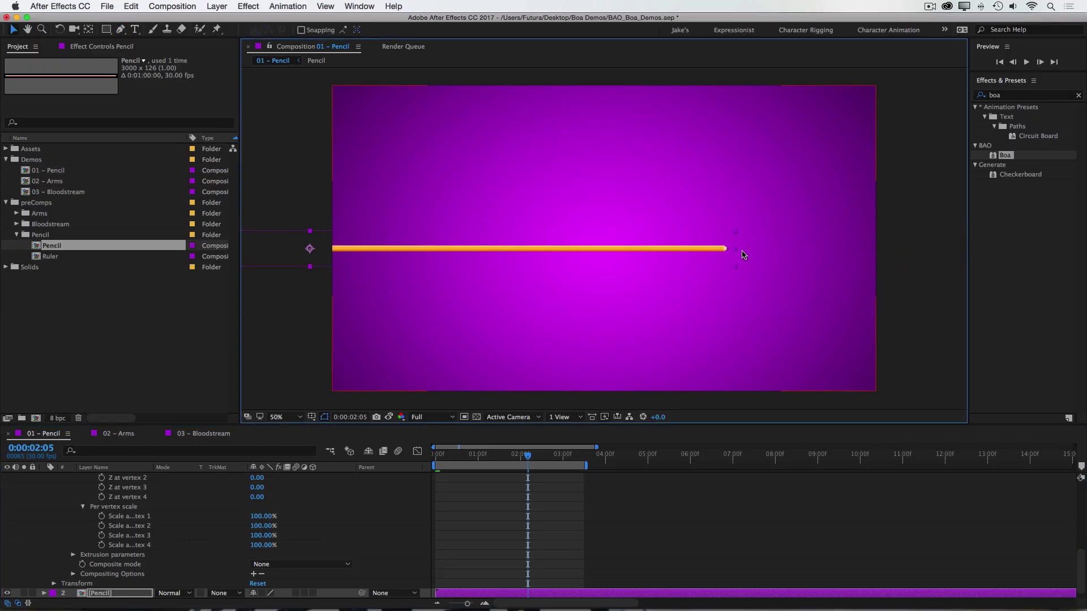
mouse_move(423, 251)
left_mouse_down()
mouse_move(628, 253)
mouse_move(722, 239)
left_mouse_up()
left_click_drag(653, 252, 665, 254)
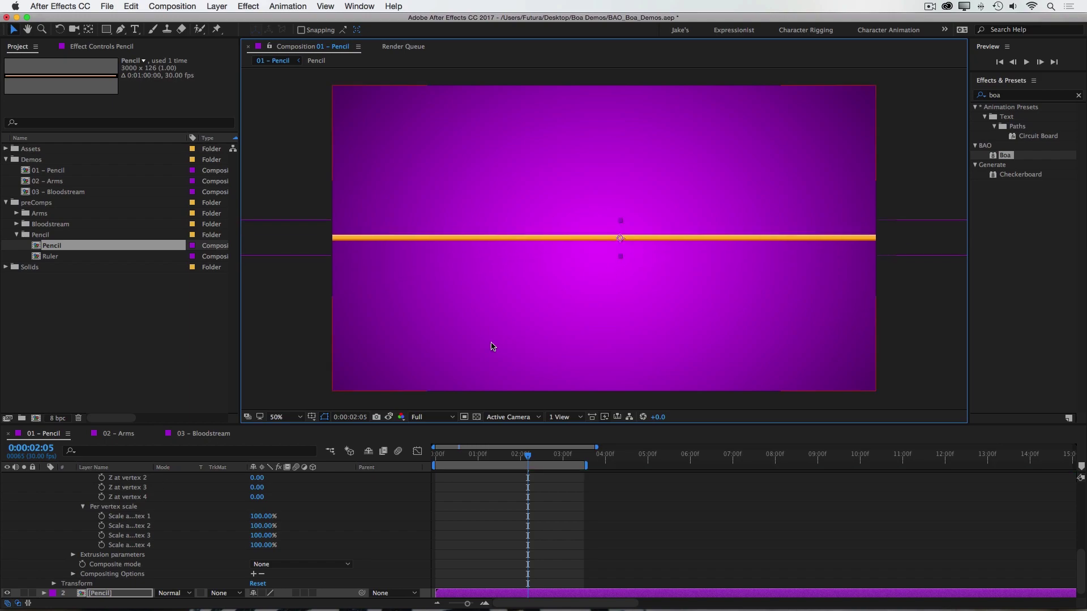
left_click(7, 593)
Assign the Pencil layer as the source of the Boa effect on the Boa layer.
scroll(85, 538, "up", 10)
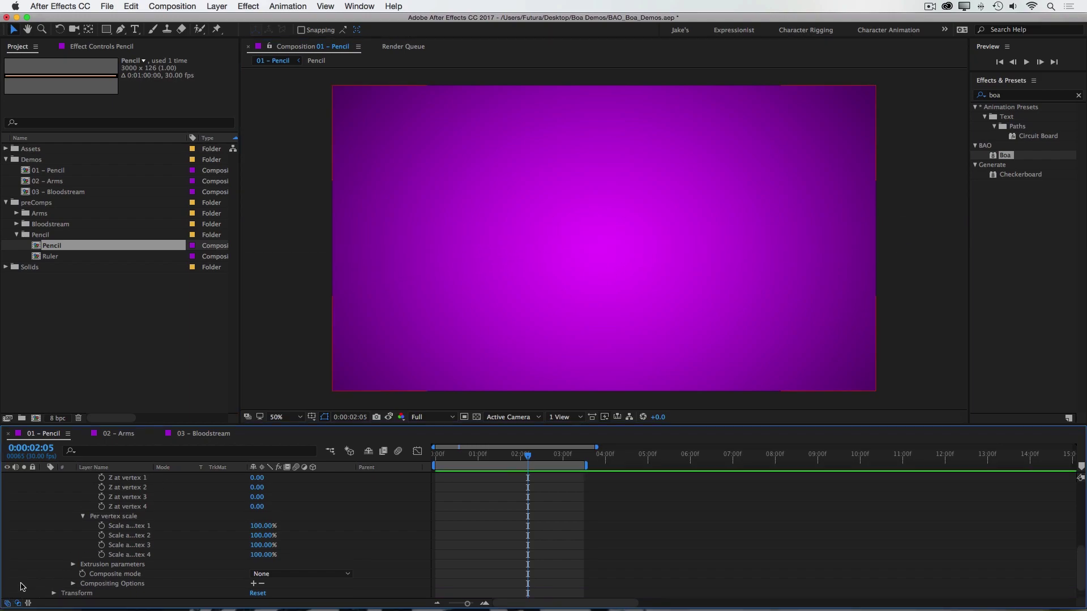
left_click(116, 478)
left_click(98, 46)
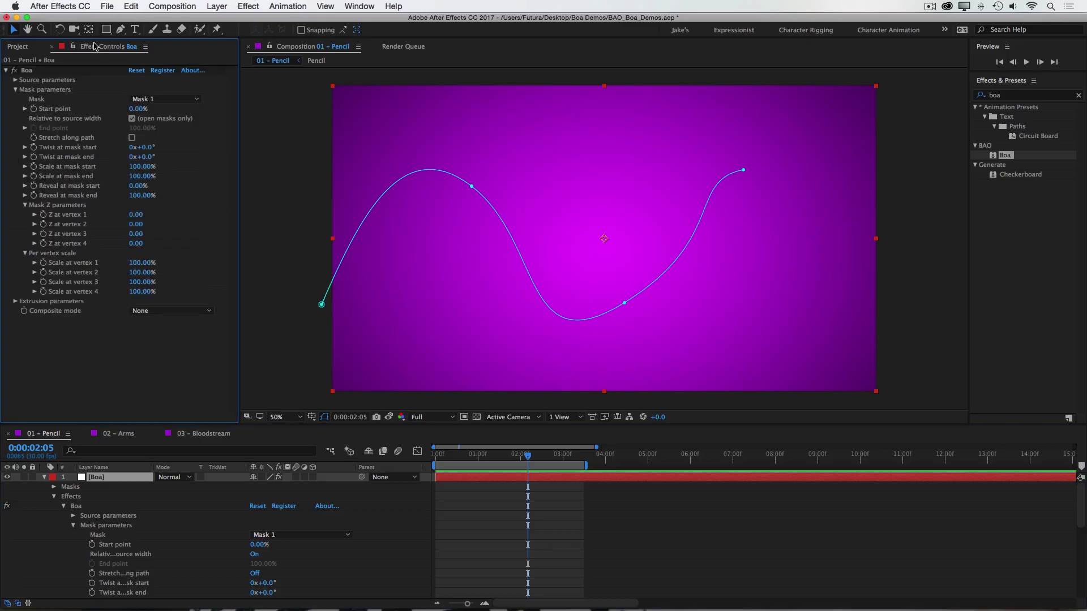
left_click(16, 90)
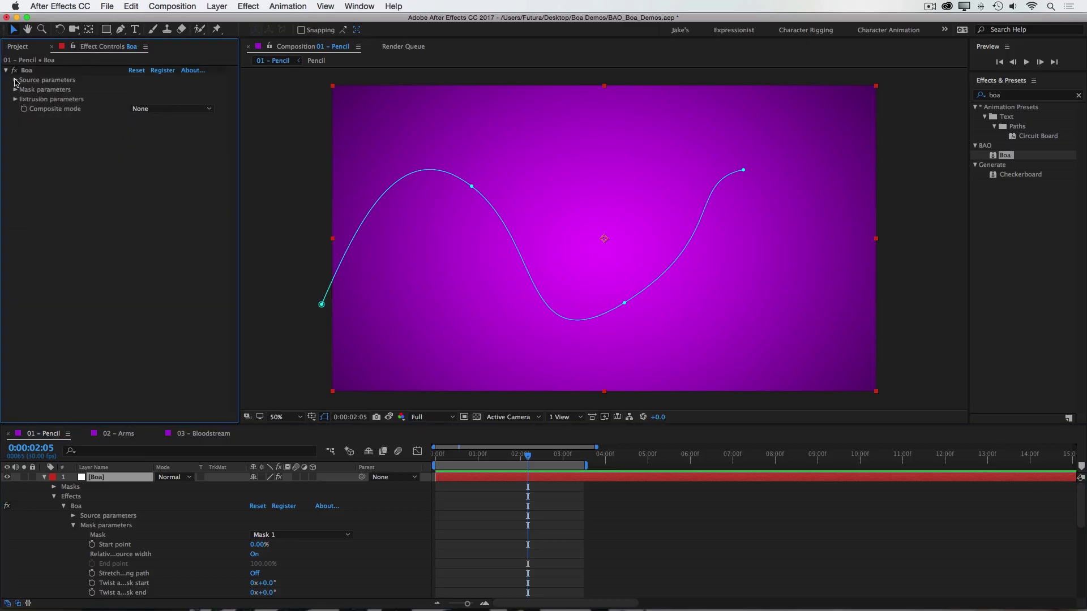
left_click(15, 80)
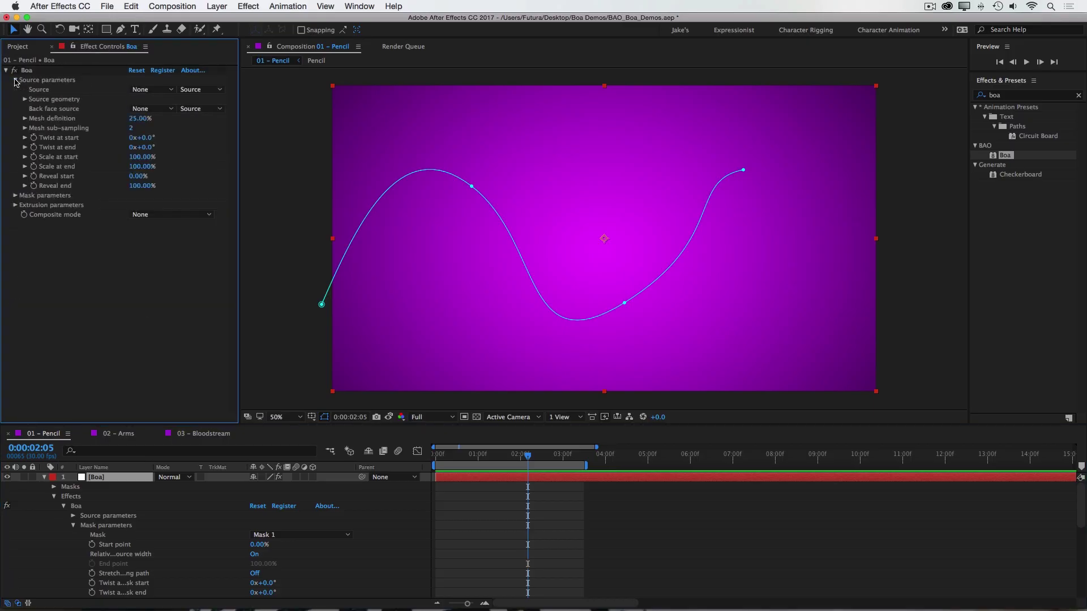
left_click(150, 90)
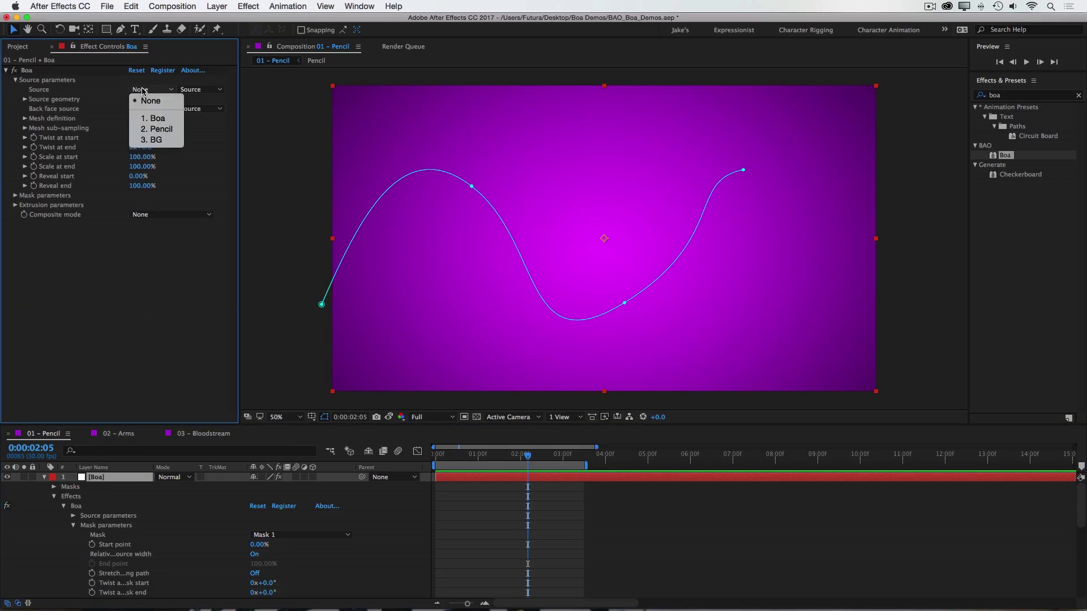
left_click(150, 130)
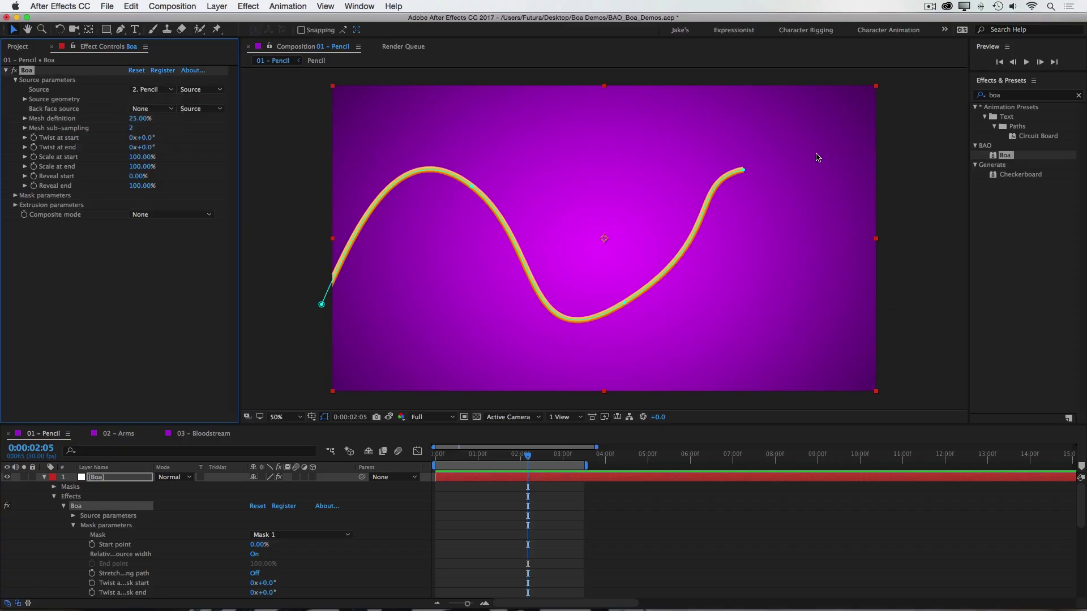
Move the whole S-shaped mask path sideways and slightly up so the full pencil lies inside the frame.
left_click(321, 306)
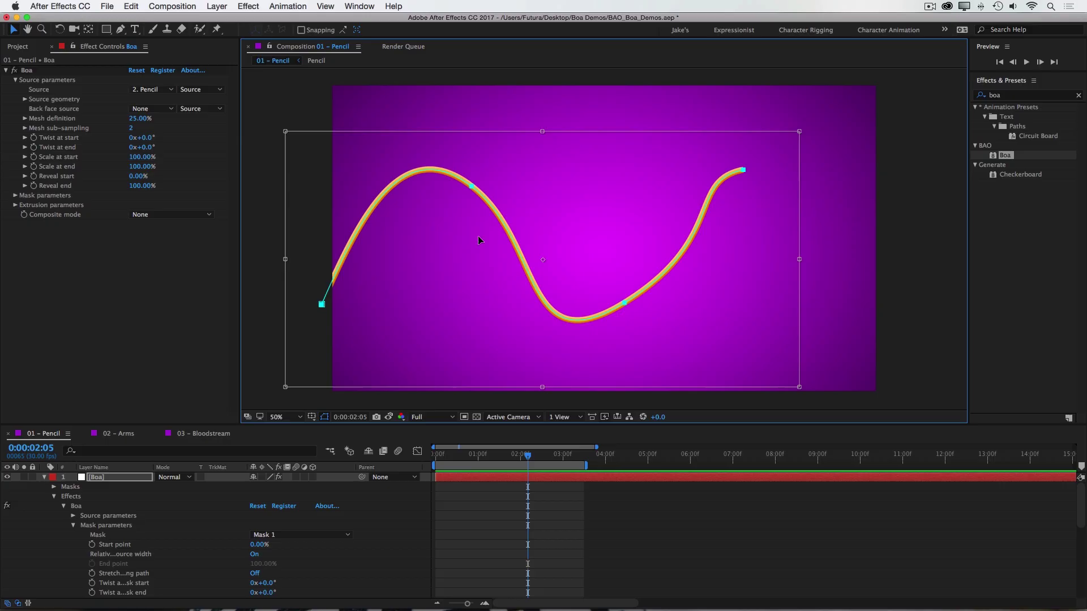
left_click_drag(478, 236, 511, 230)
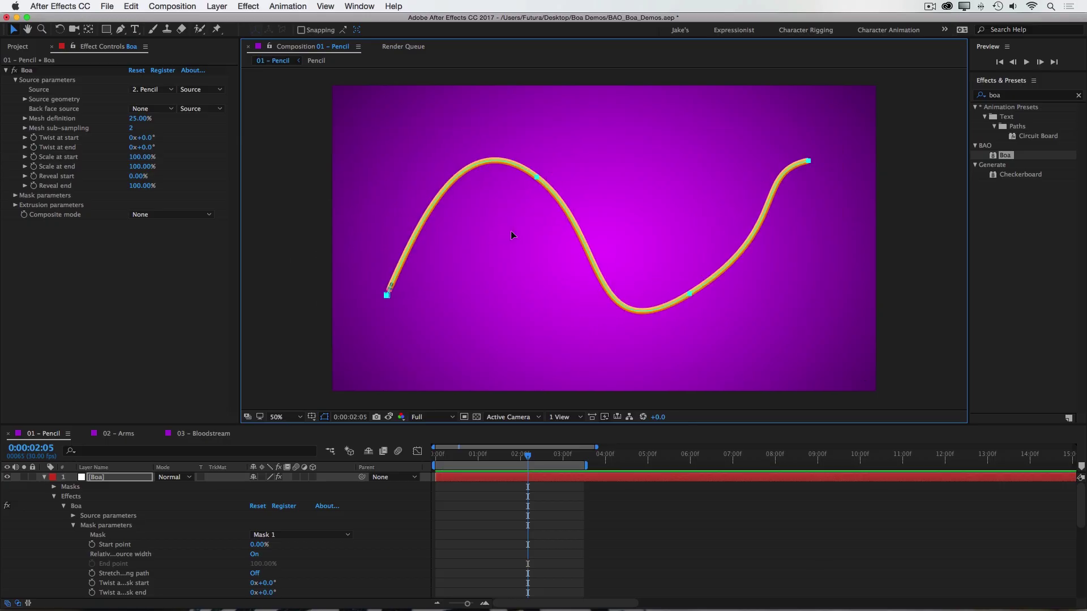
Try a mask start point of -80% in the Boa effect and reshape the first half of the curve.
key("super+shift+h")
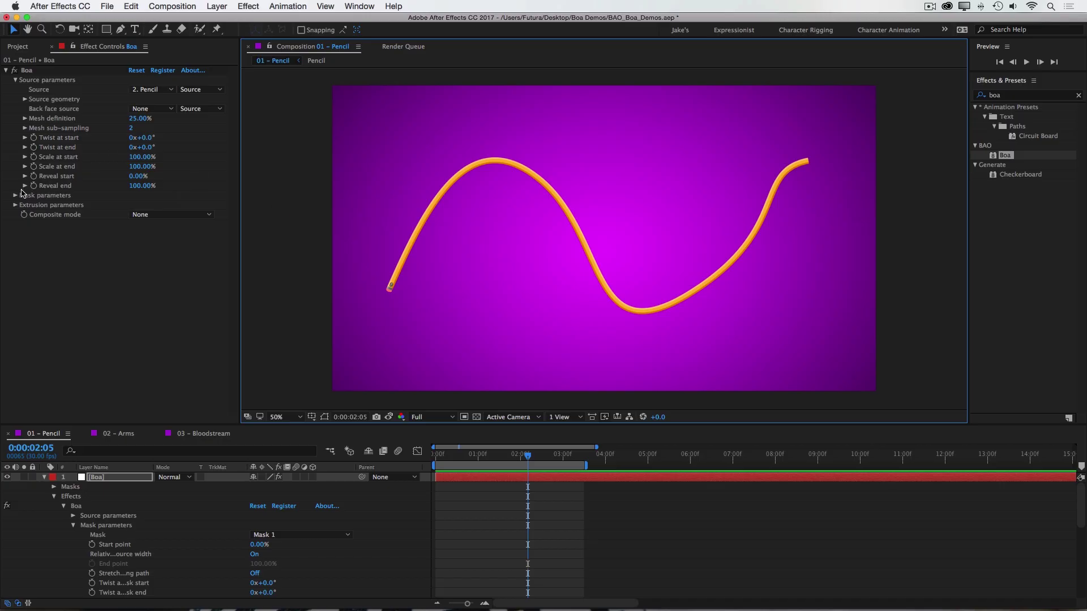
left_click(15, 195)
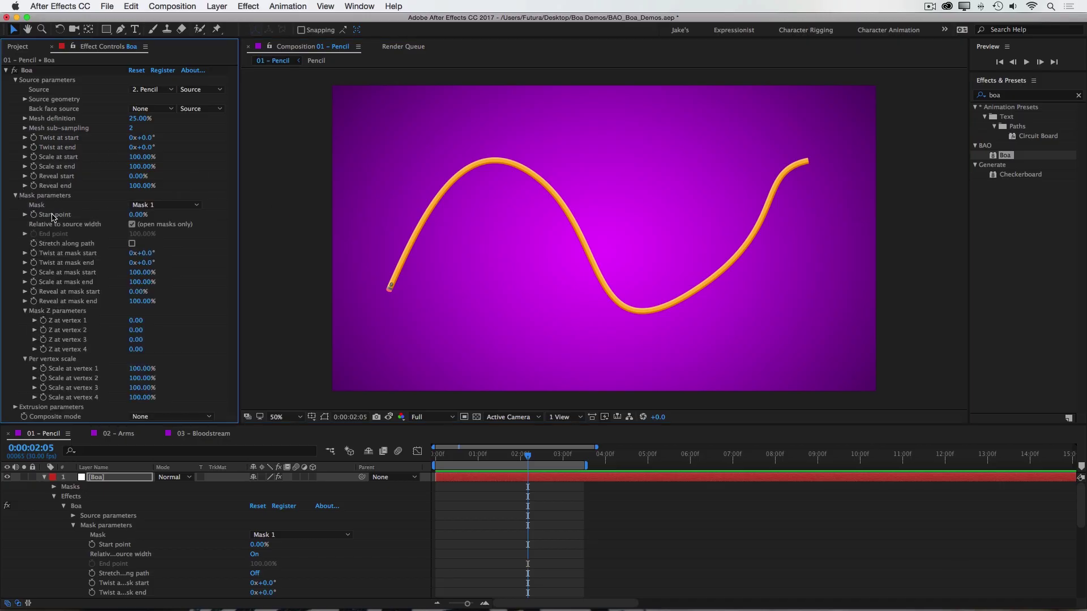
left_click_drag(139, 215, 225, 206)
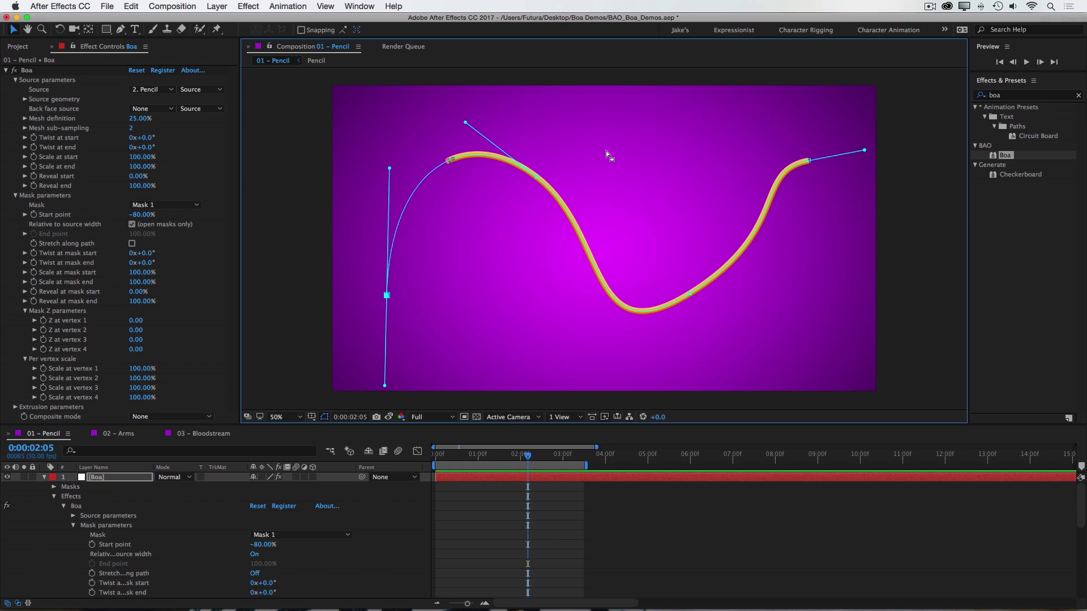
left_click_drag(538, 178, 552, 165)
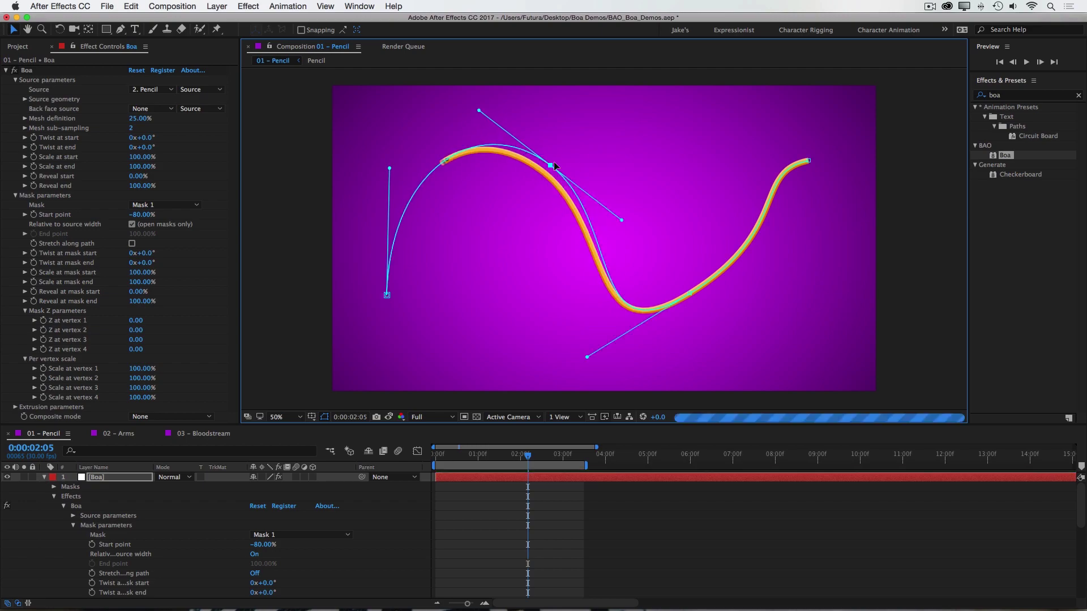
left_click(689, 300)
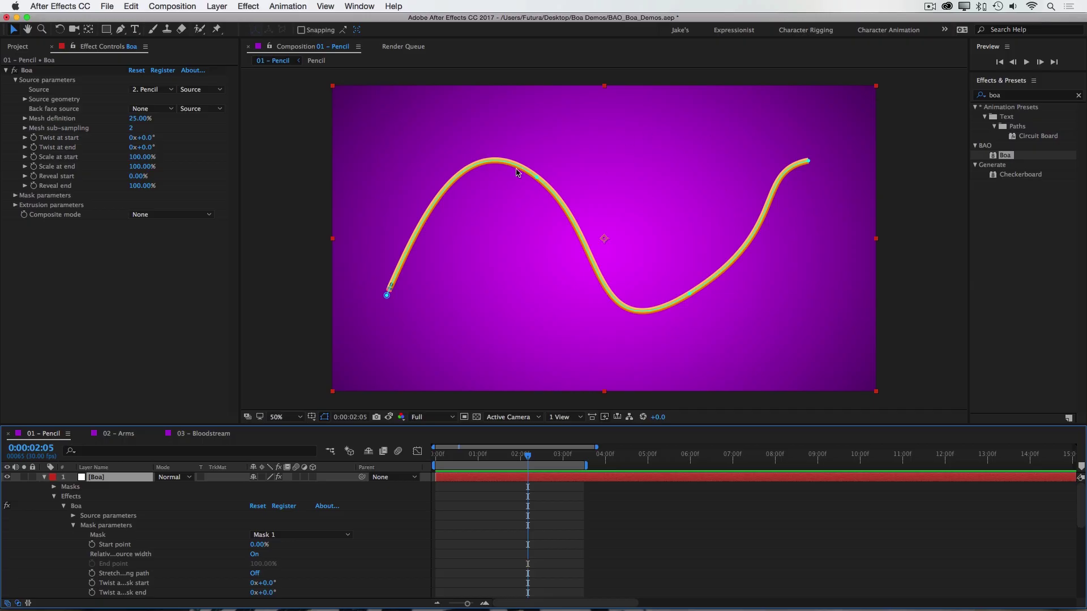
Copy the "hey" lettering path from Illustrator and paste it in After Effects as the Boa layer's mask path.
key("super+Tab")
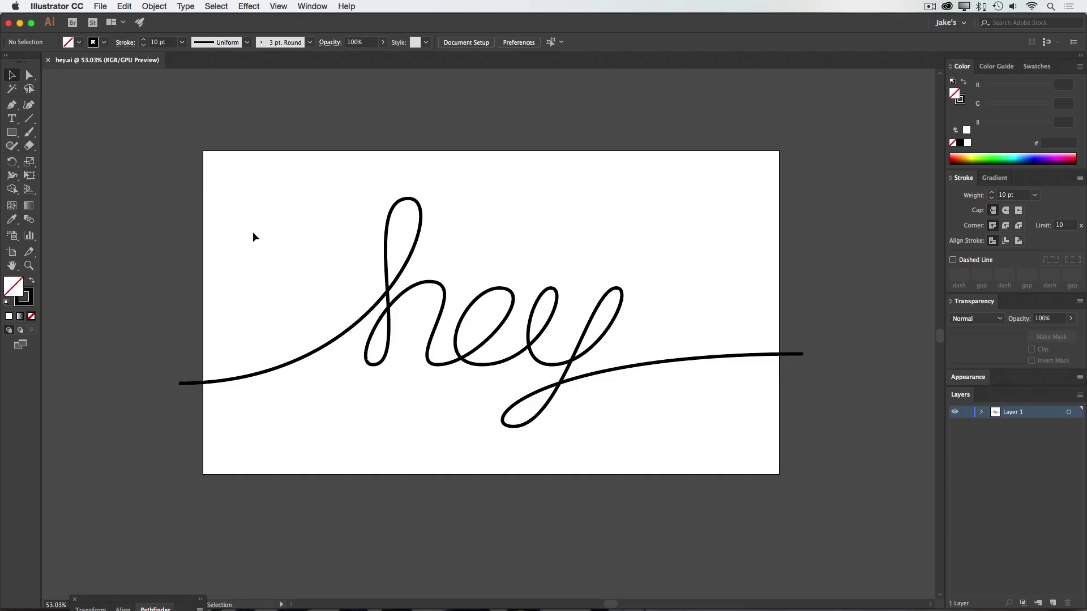
left_click_drag(231, 223, 645, 407)
key("super+Tab")
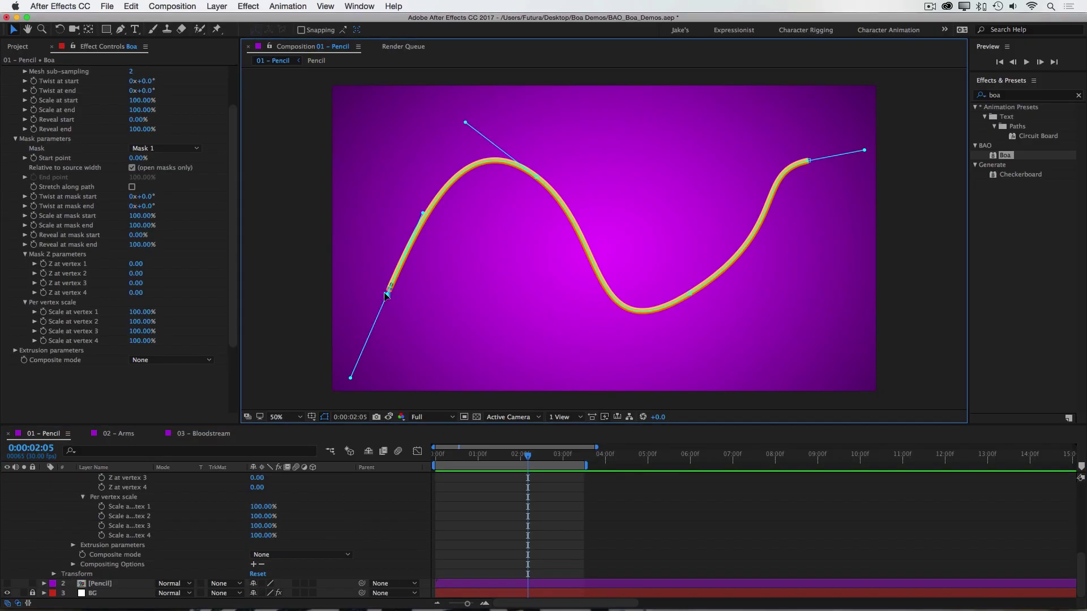
key("super+v")
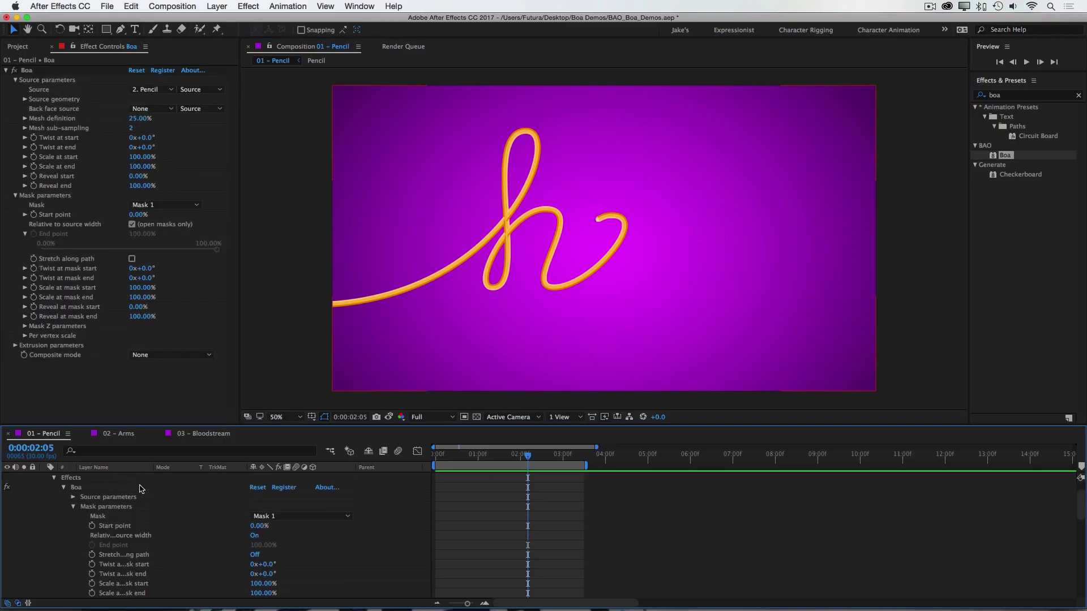
Set the Boa effect's mask start point to 11% and collapse the mask parameters.
scroll(140, 486, "up", 2)
left_click(111, 479)
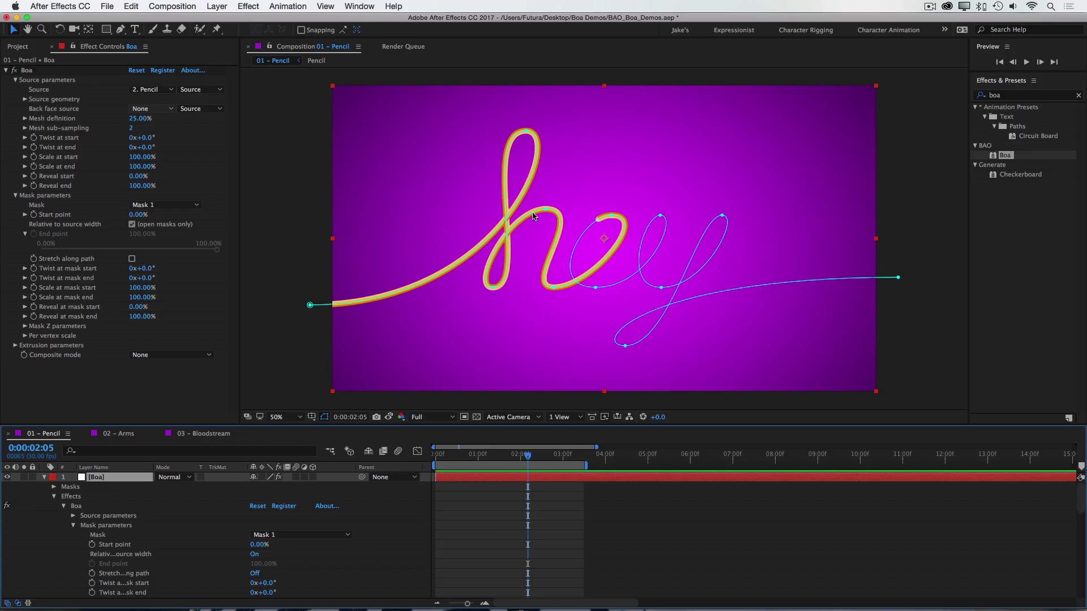
left_click_drag(139, 214, 154, 215)
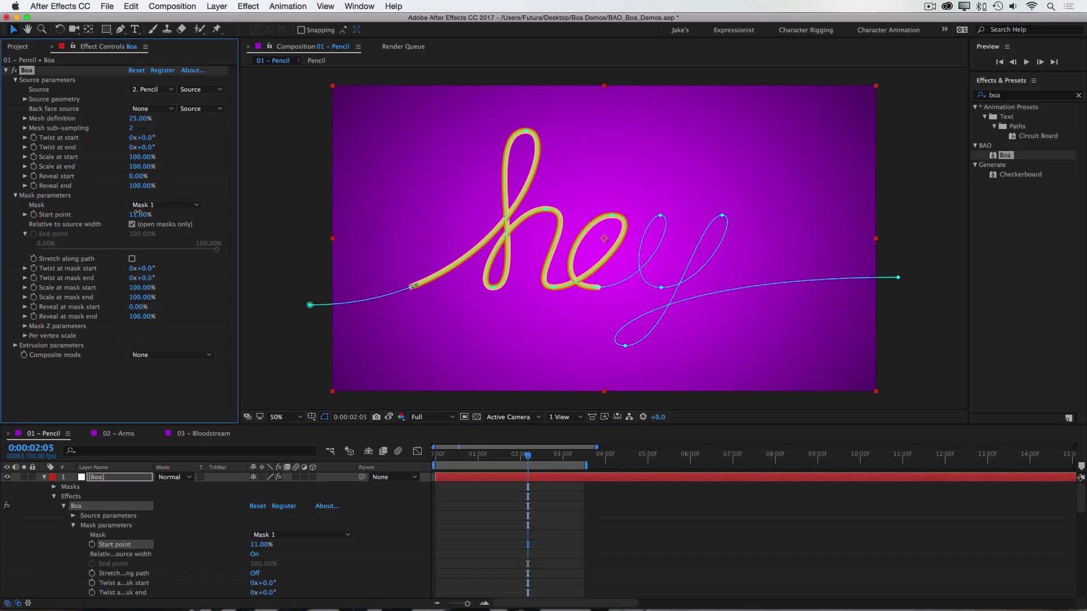
left_click(16, 195)
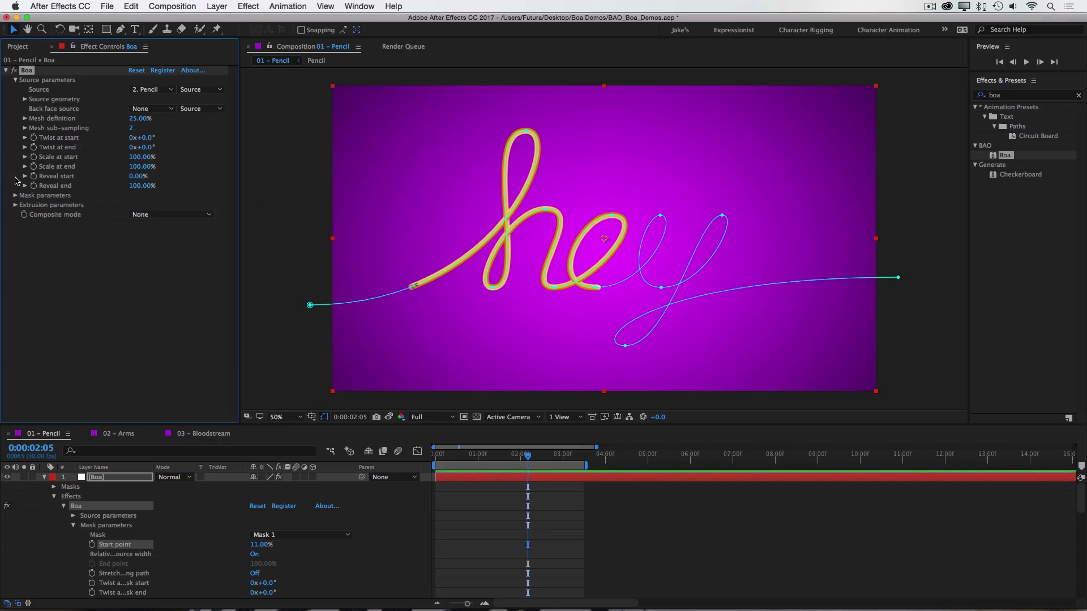
Try a 180° source rotation for the pencil in the Boa effect, and return the rotation to 0°.
left_click(24, 99)
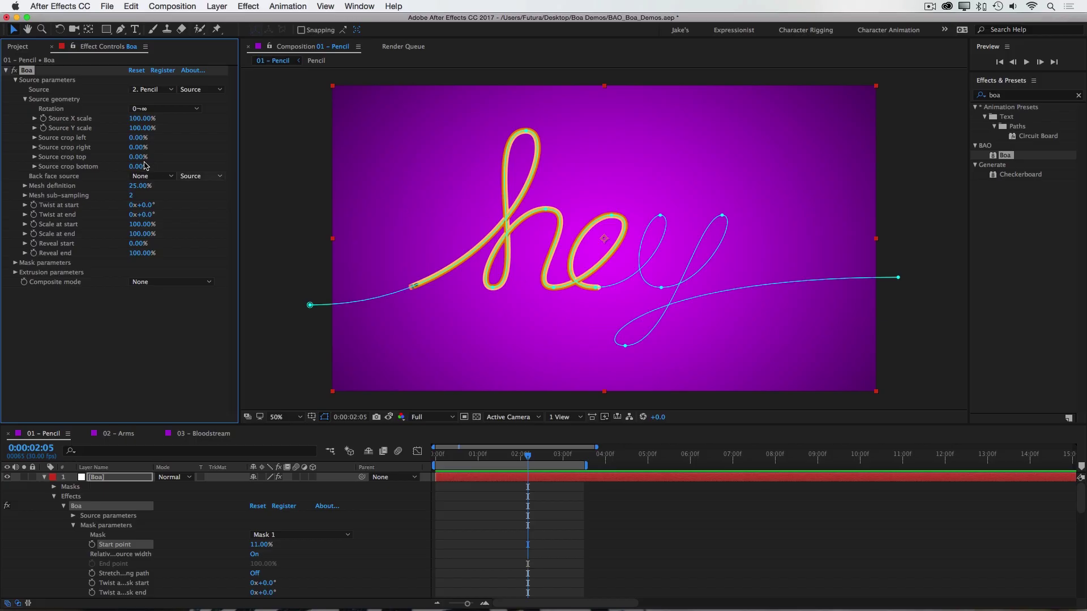
left_click(145, 109)
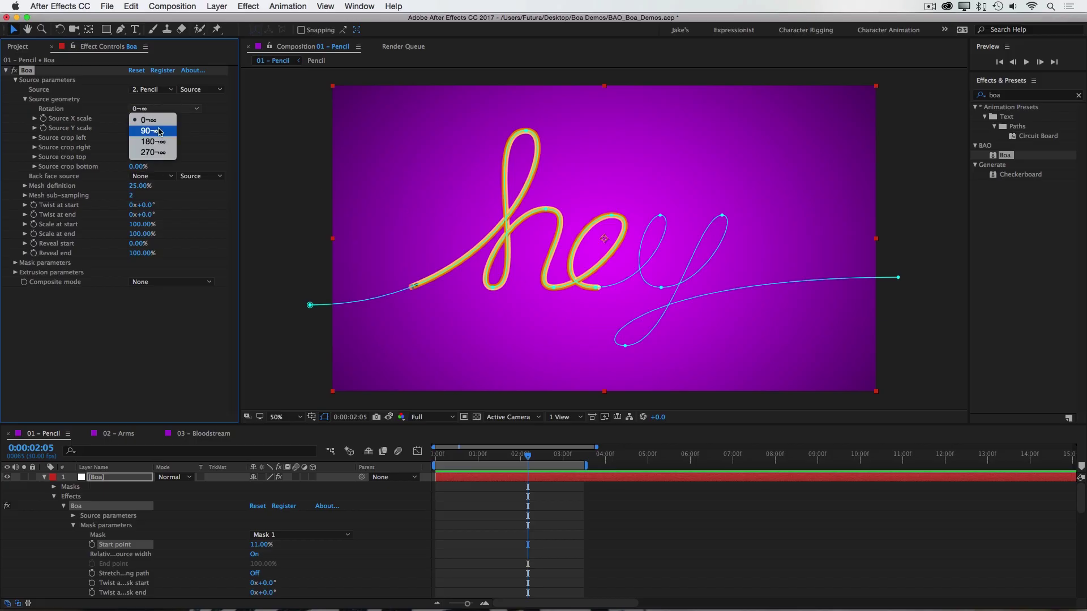
left_click(153, 141)
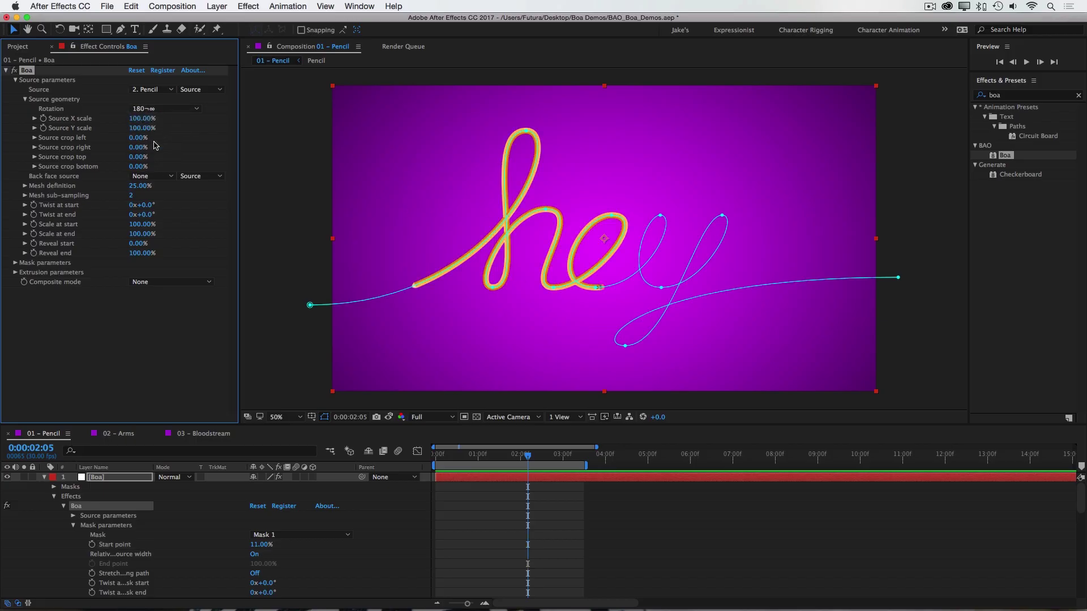
left_click(438, 292)
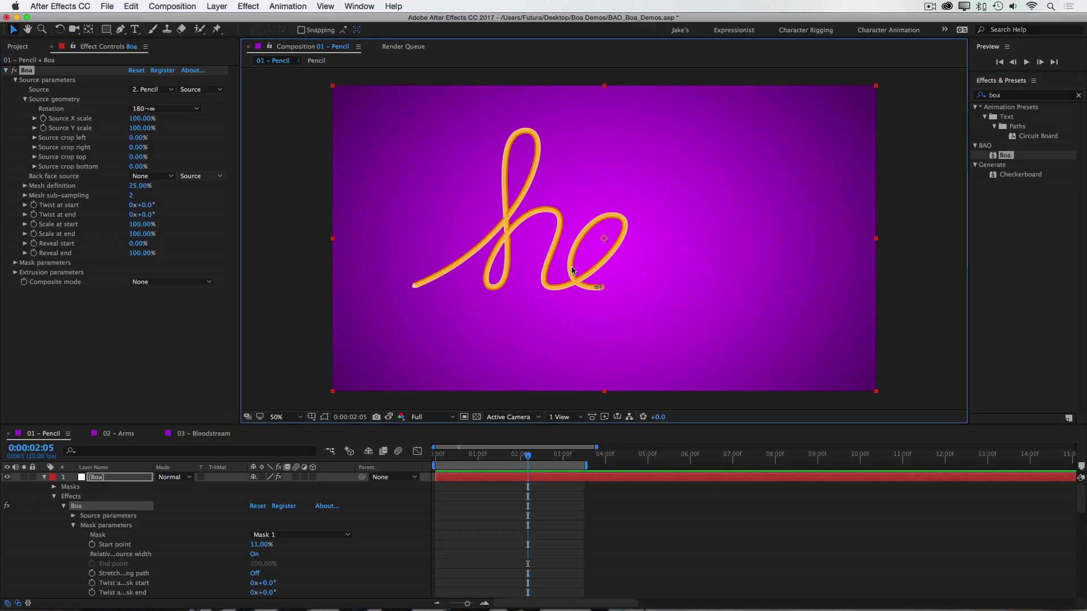
left_click(164, 109)
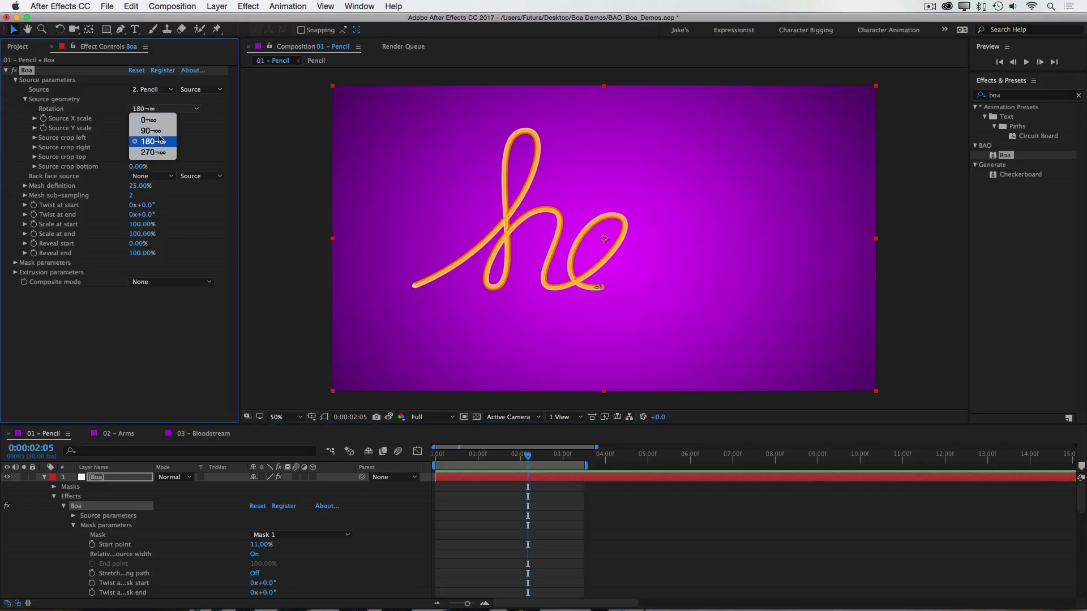
left_click(148, 120)
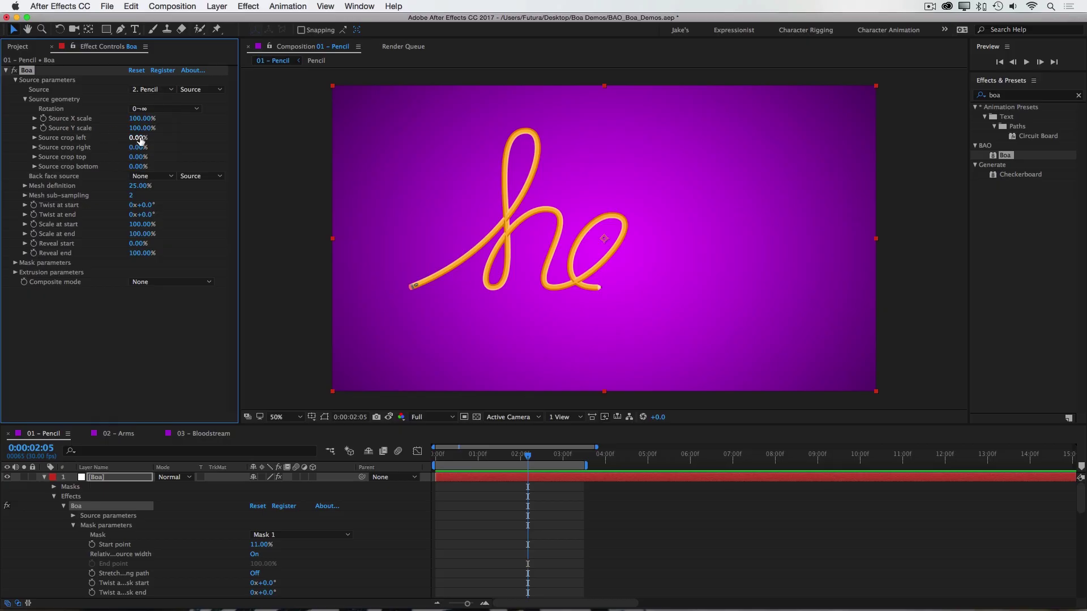
Try a Boa source crop of 100% on the left and a crop on the right, undoing each one.
left_click_drag(137, 141, 527, 224)
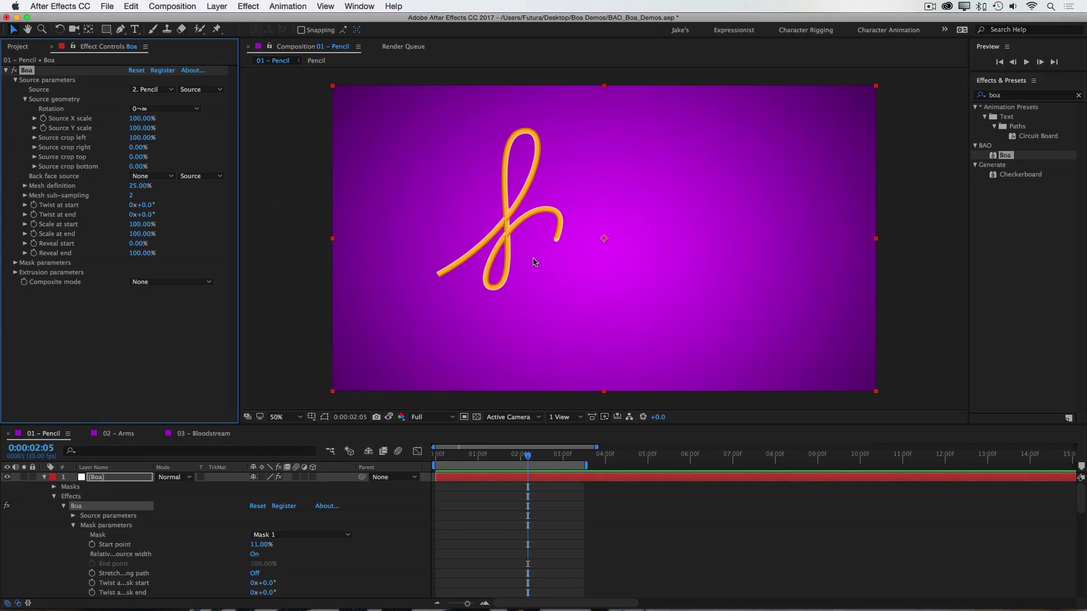
key("super+z")
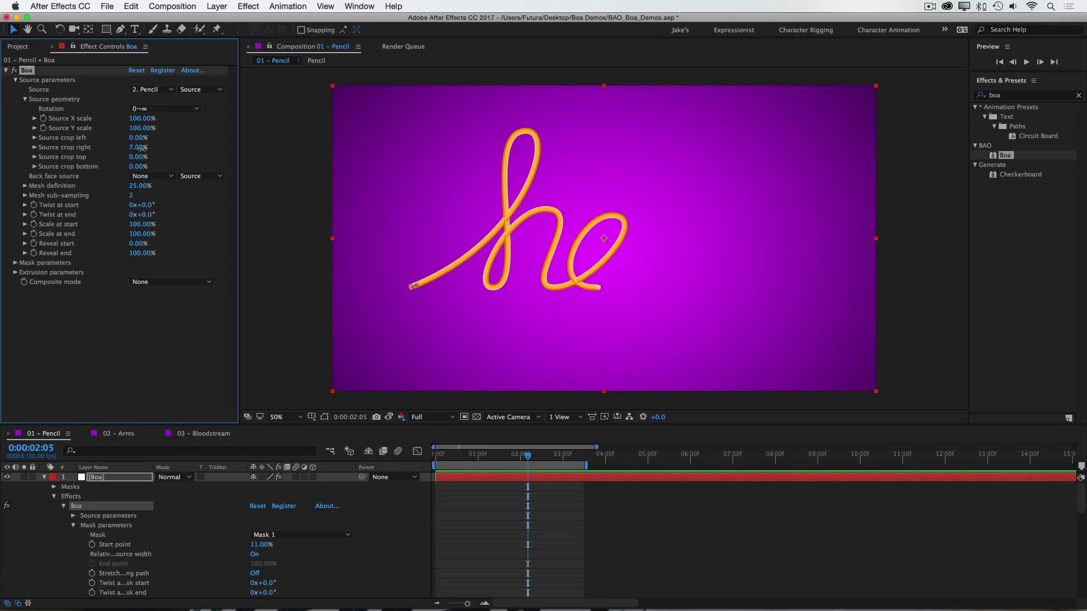
left_click_drag(138, 147, 168, 157)
key("super+z")
key("ctrl+z")
With the mask path shown, set the Source X scale to 186% and the mask start point to 58%.
left_click(324, 418)
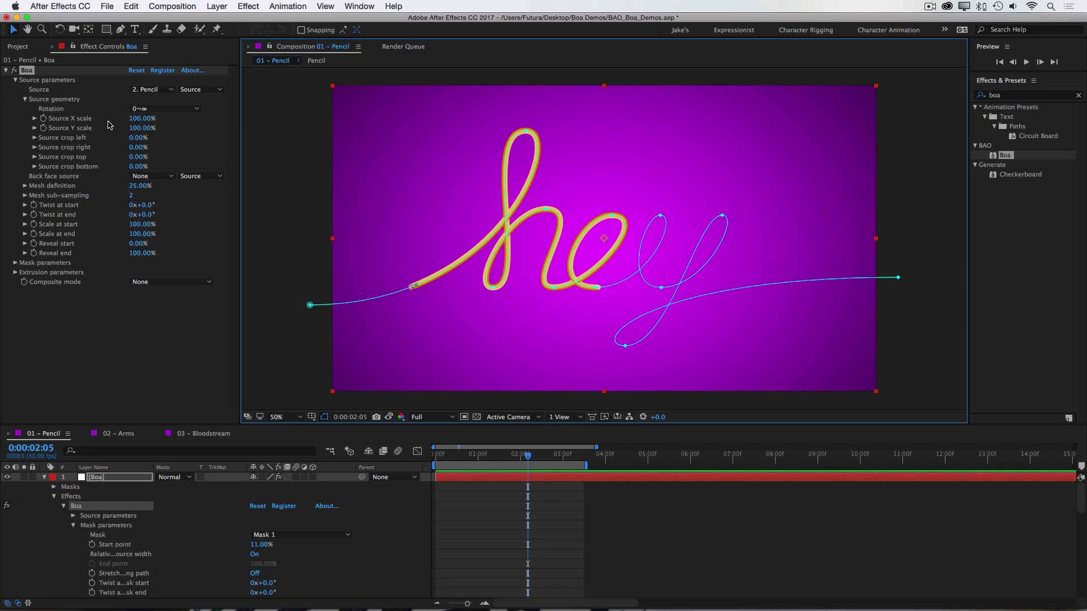
left_click_drag(136, 119, 181, 120)
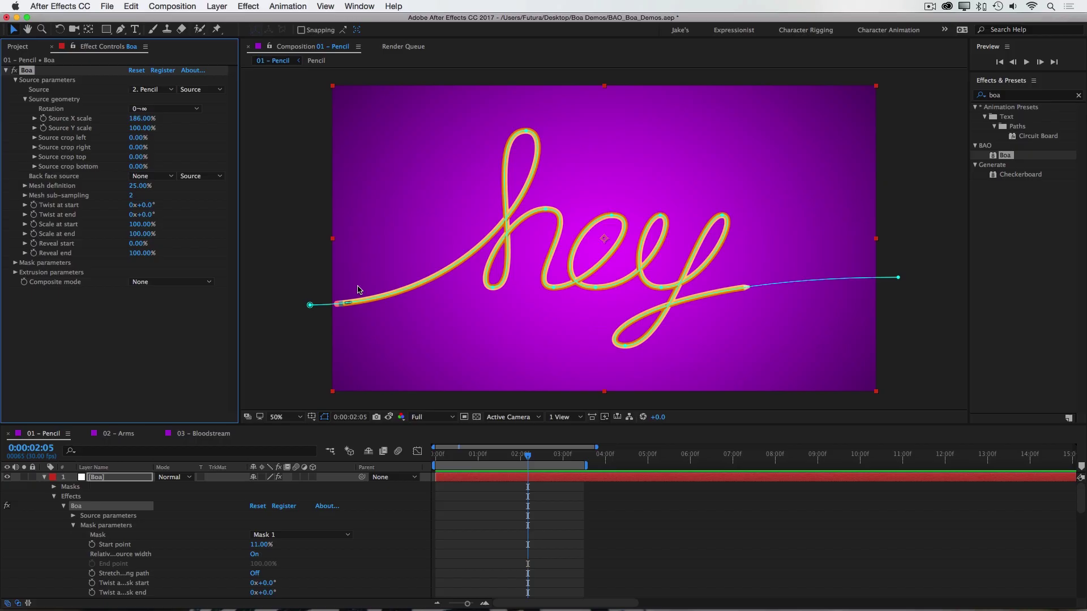
left_click(15, 263)
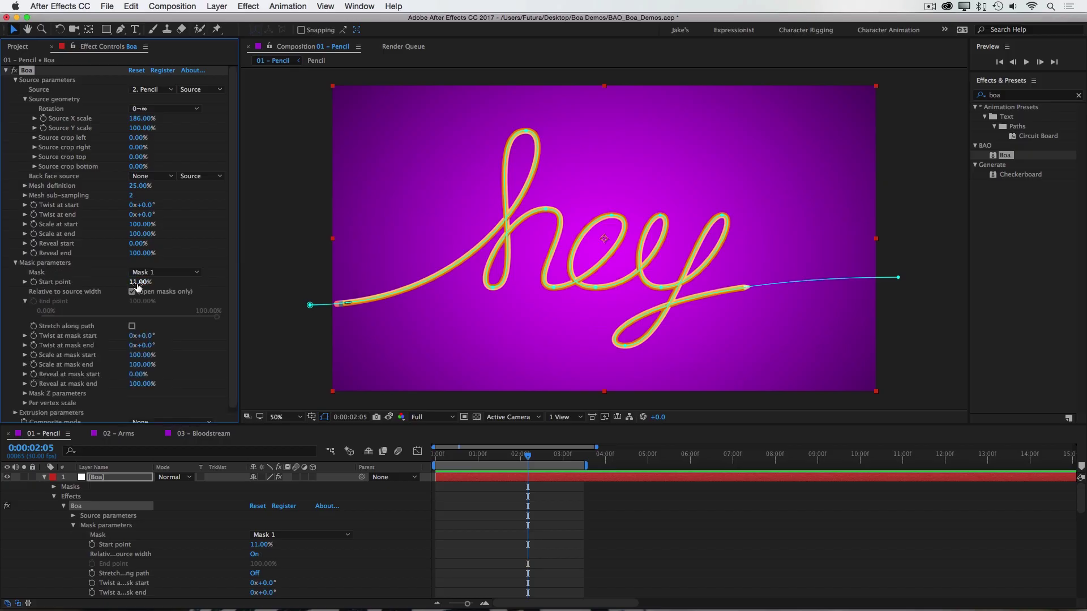
left_click_drag(137, 286, 160, 282)
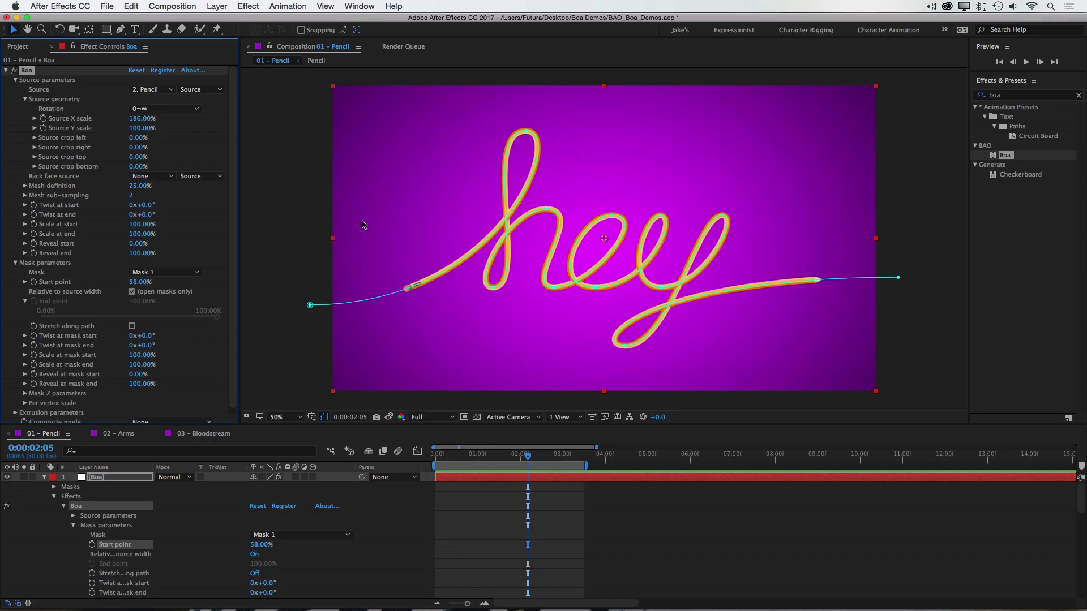
Set the Source Y scale to 186% and collapse the source geometry settings.
left_click(142, 128)
type("186")
key("Return")
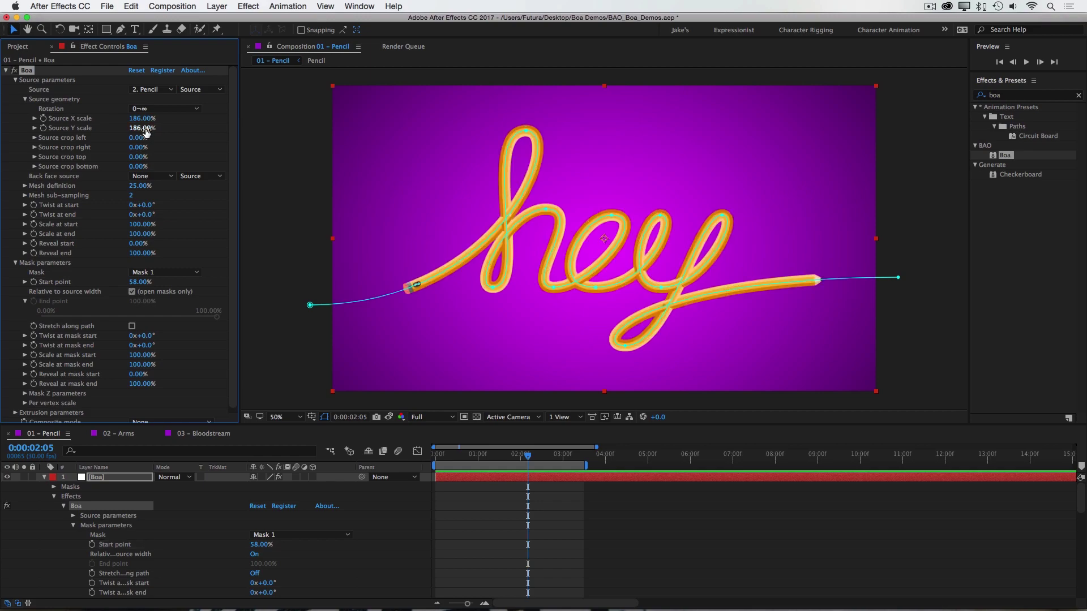
left_click(43, 102)
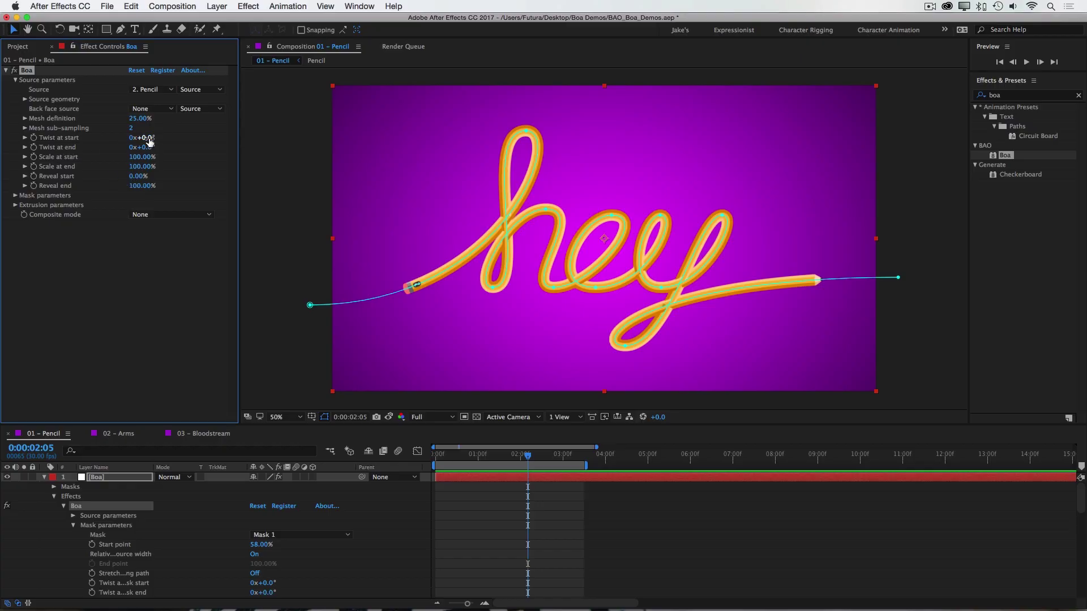
Try twisting the pencil 287° at its start and also twisting its end, undoing each twist.
left_click_drag(149, 141, 247, 136)
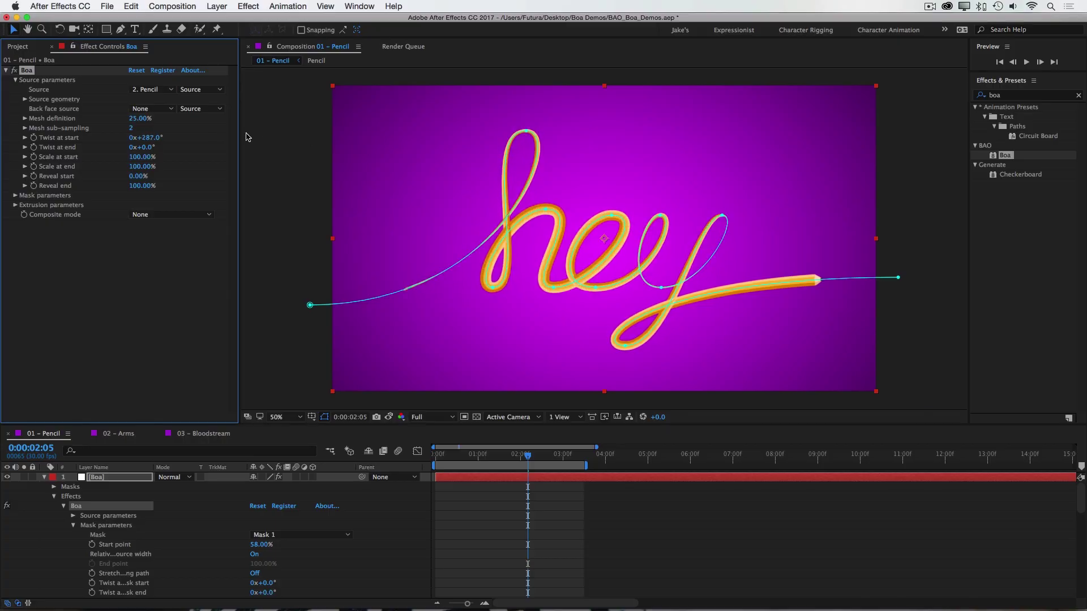
key("super+z")
left_click_drag(149, 147, 2, 145)
key("super+z")
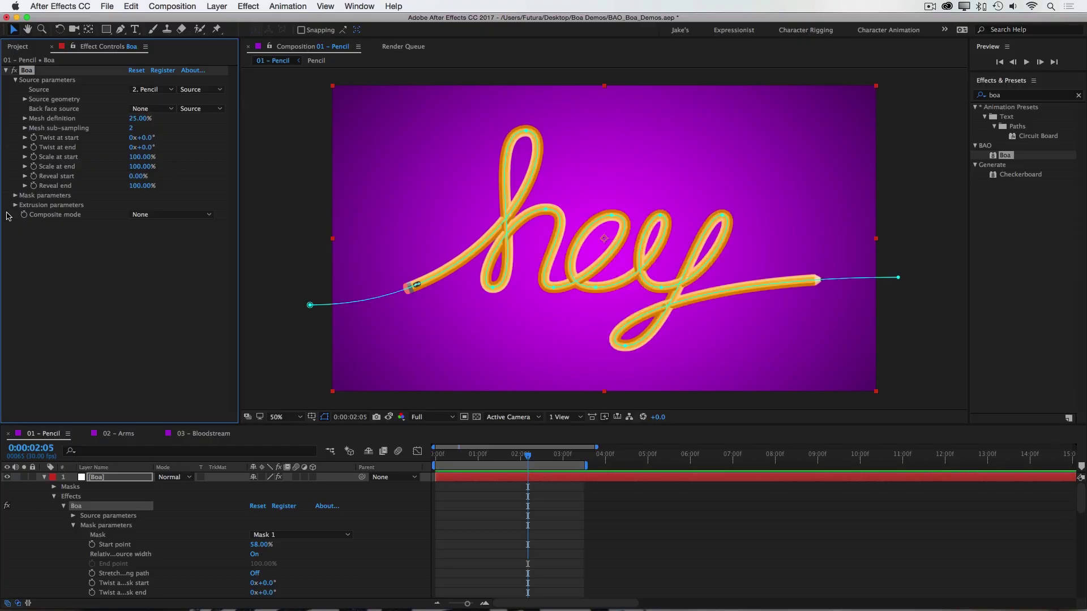
Try tapering the pencil with 0% scale at both start and end, and restore both scales to 100%.
left_click_drag(142, 162, 106, 168)
left_click(140, 157)
type("0")
key("Tab")
type("0")
key("Return")
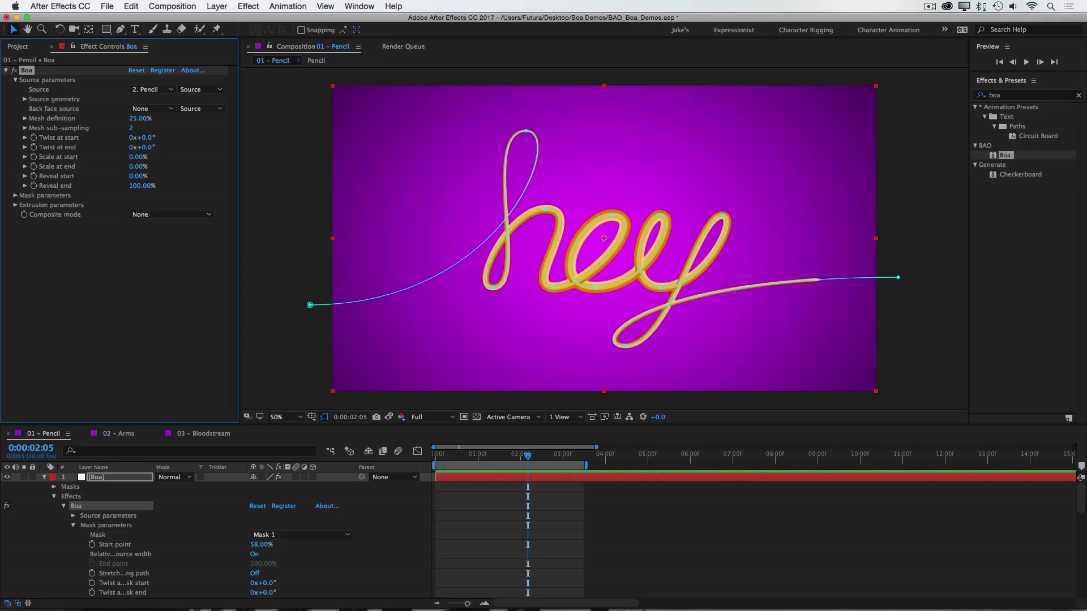
key("super+shift+h")
left_click(136, 70)
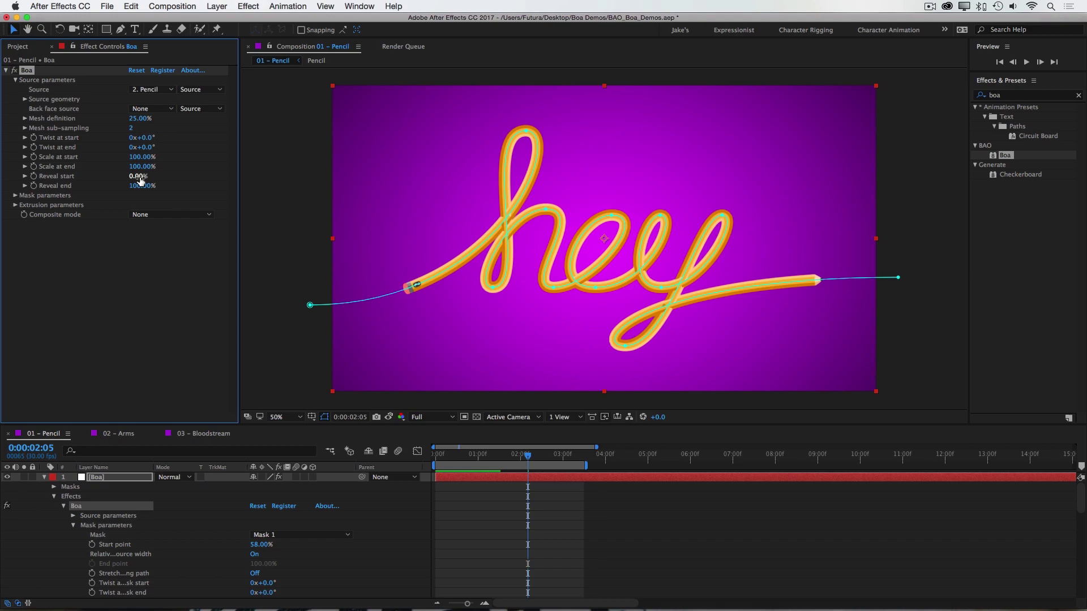
Try the pencil's reveal start and end, together with 0% scale at start and a 1x+64° twist at end.
mouse_move(140, 176)
left_mouse_down()
mouse_move(159, 175)
mouse_move(79, 187)
mouse_move(134, 185)
left_mouse_up()
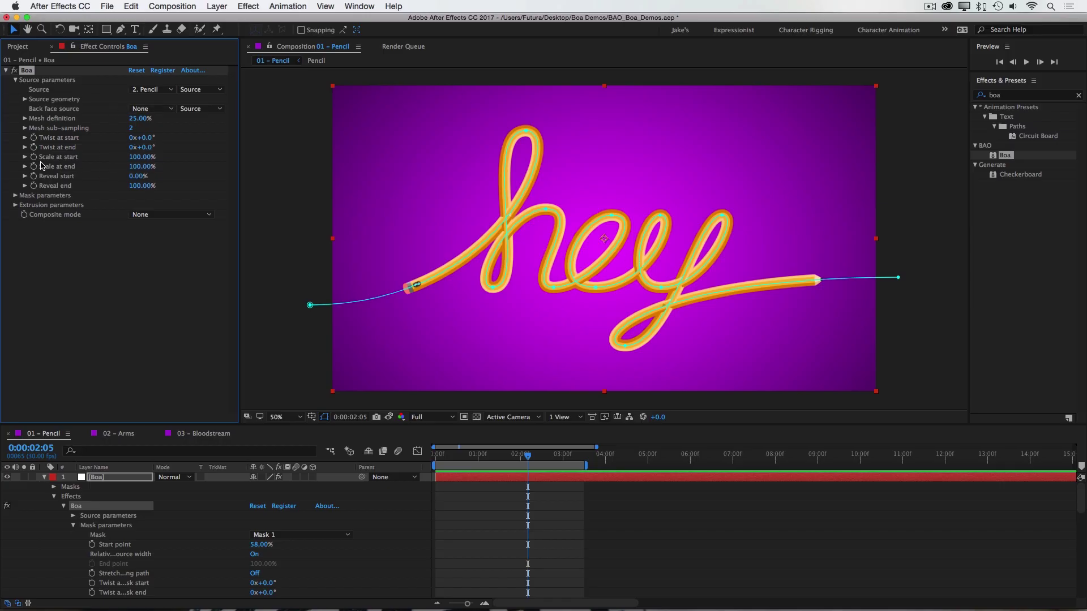
left_click(141, 158)
type("00")
key("Return")
left_click_drag(142, 147, 384, 145)
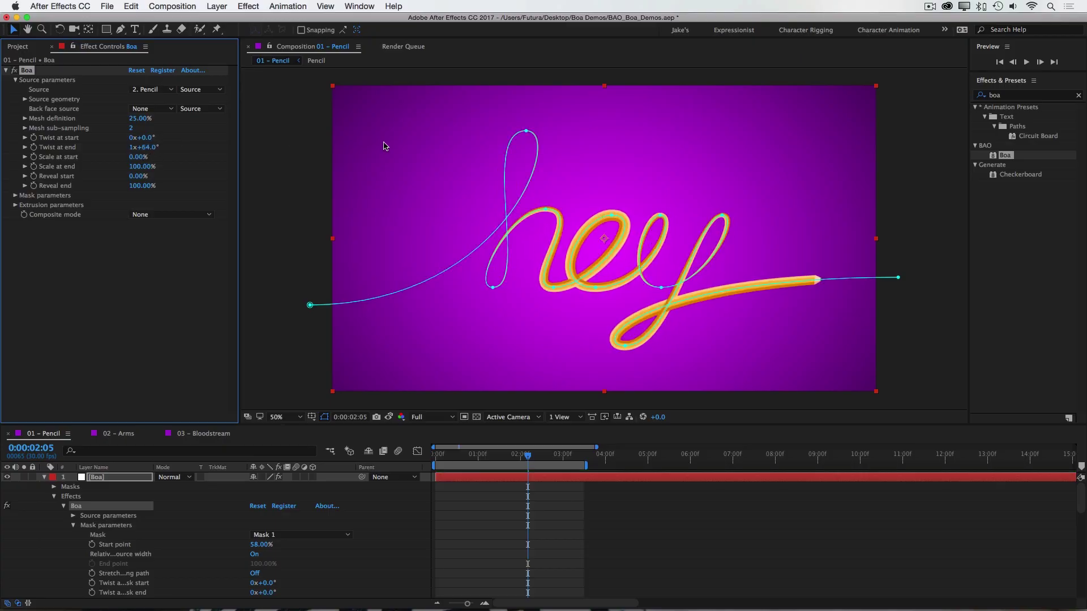
mouse_move(143, 186)
left_mouse_down()
mouse_move(128, 187)
mouse_move(133, 216)
mouse_move(54, 215)
mouse_move(116, 215)
left_mouse_up()
Try different mask start points including 0%, and move the path's first vertex inward before undoing that move.
left_click(15, 195)
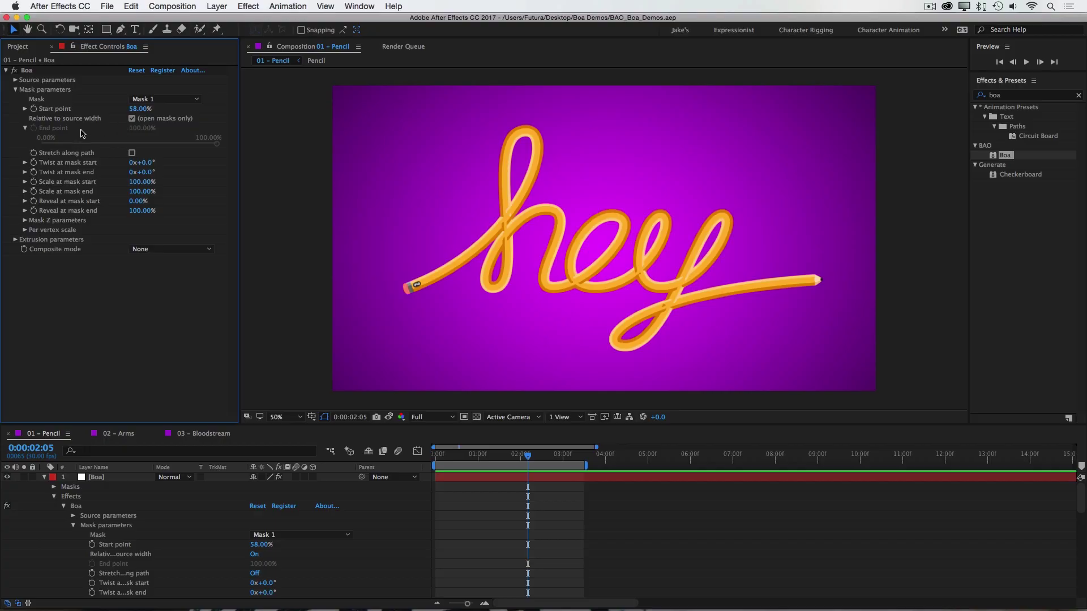
mouse_move(139, 110)
left_mouse_down()
mouse_move(1, 105)
mouse_move(243, 96)
left_mouse_up()
key("super+z")
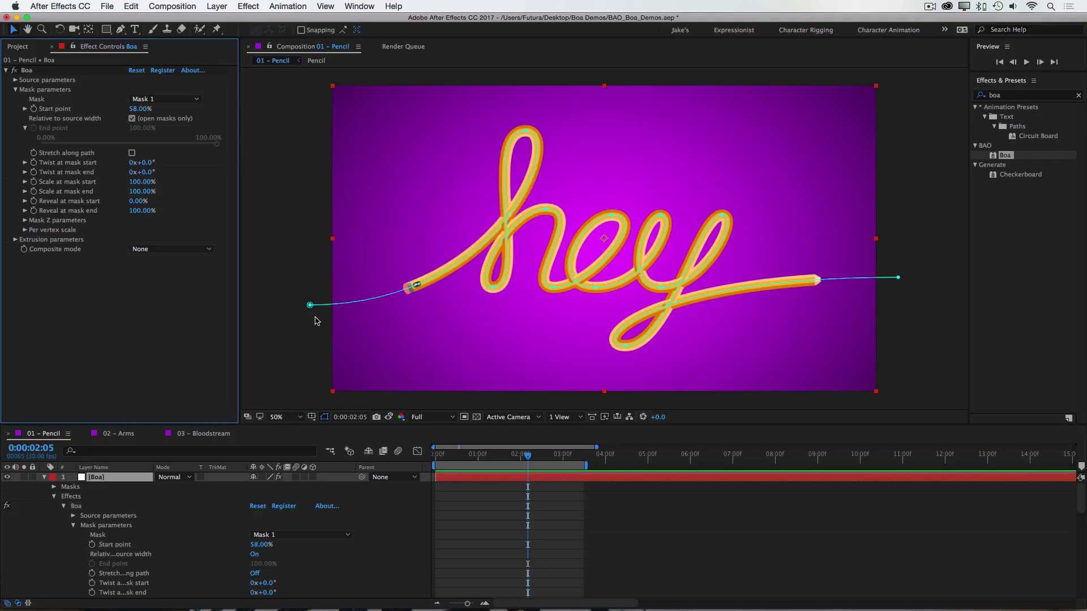
left_click(136, 108)
key("Return")
mouse_move(310, 305)
left_mouse_down()
mouse_move(404, 307)
mouse_move(390, 296)
left_mouse_up()
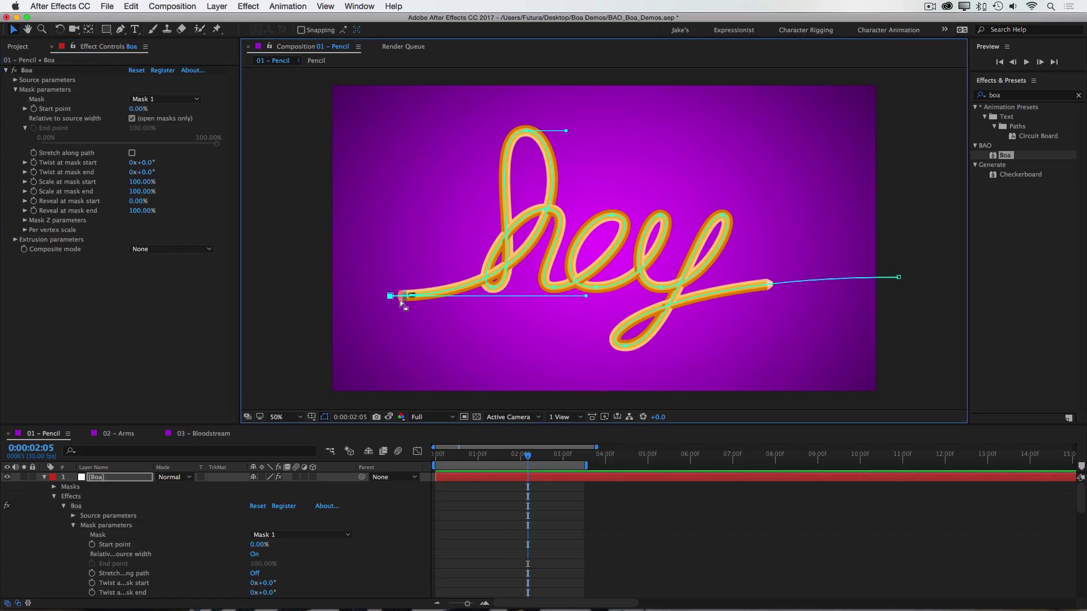
key("super+z")
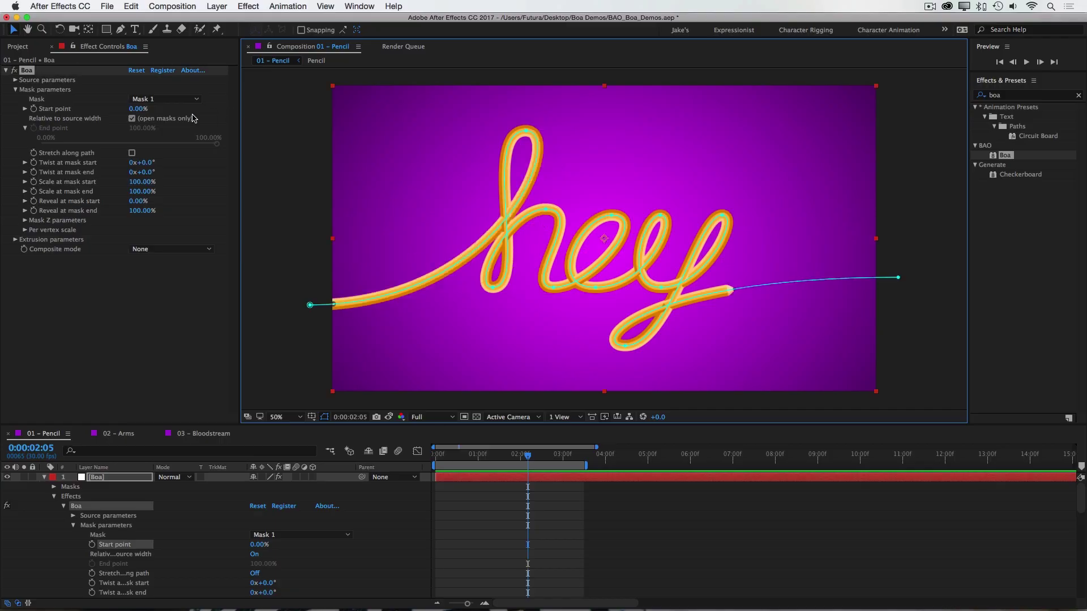
Try start points of 100% and 90% with Relative to source width off and the path's last vertex moved, undoing the vertex and 90% changes.
left_click(136, 109)
type("100")
key("Return")
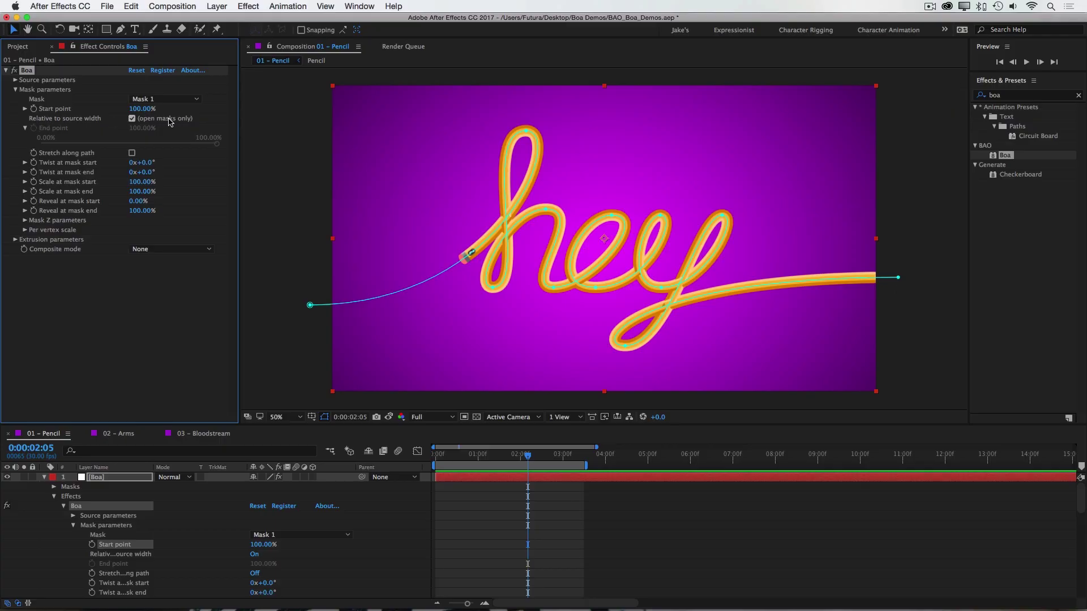
left_click(132, 118)
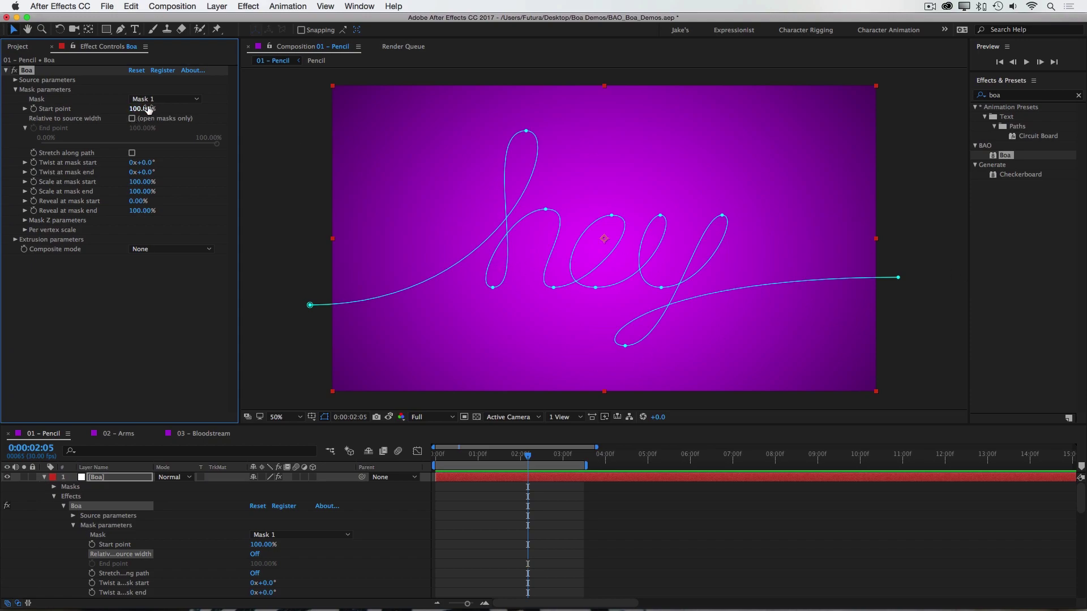
left_click_drag(898, 278, 847, 271)
left_click_drag(145, 112, 139, 111)
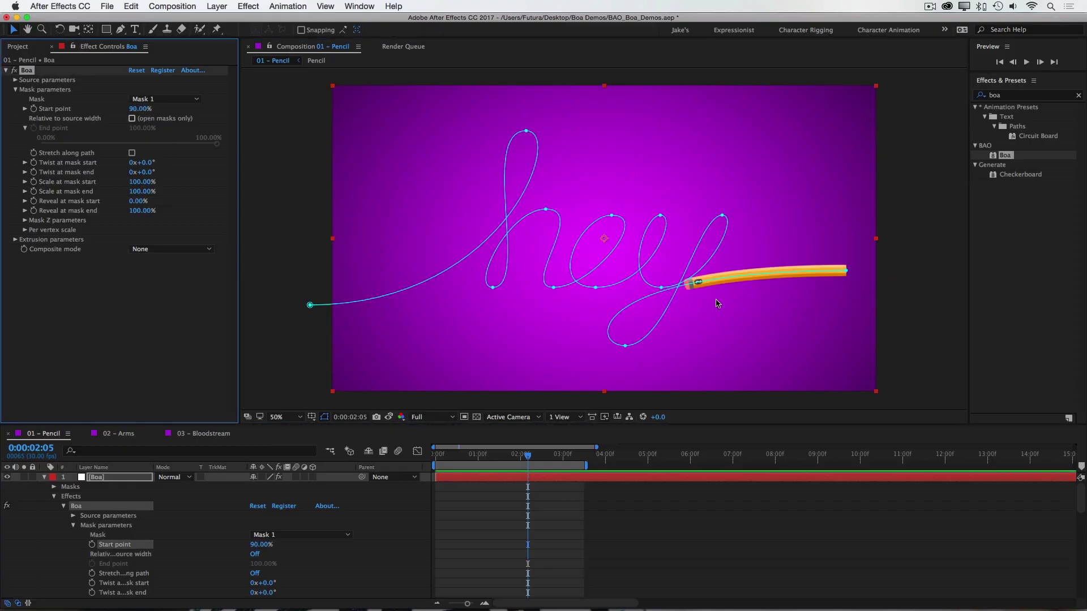
key("super+z")
key("super+z")
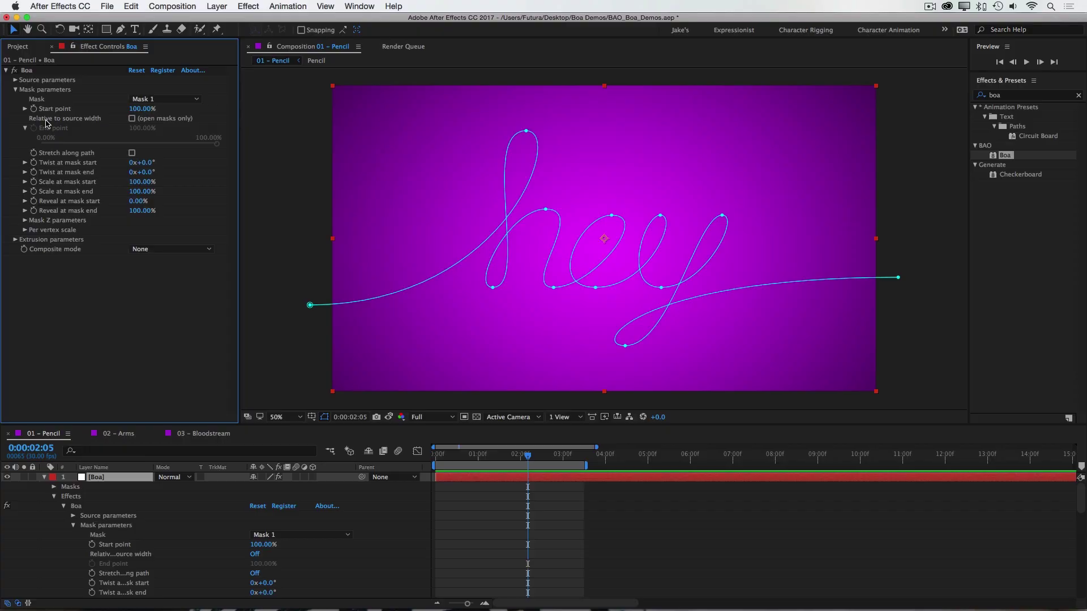
Try Stretch along path with Relative to source width on, using a 0% start point and varying the end and start points.
left_click(132, 119)
left_click(132, 153)
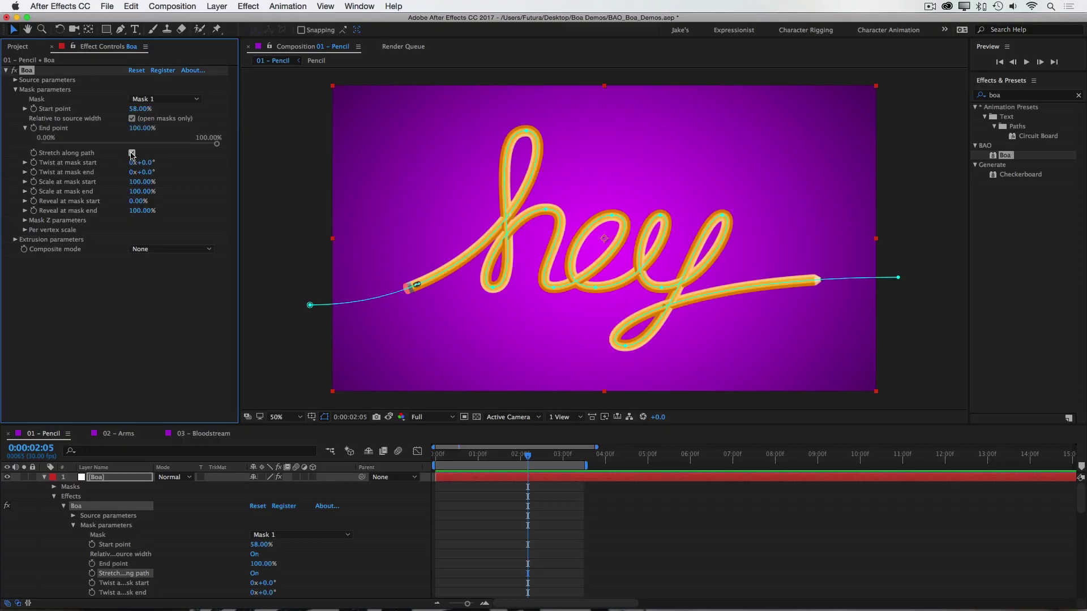
left_click(139, 109)
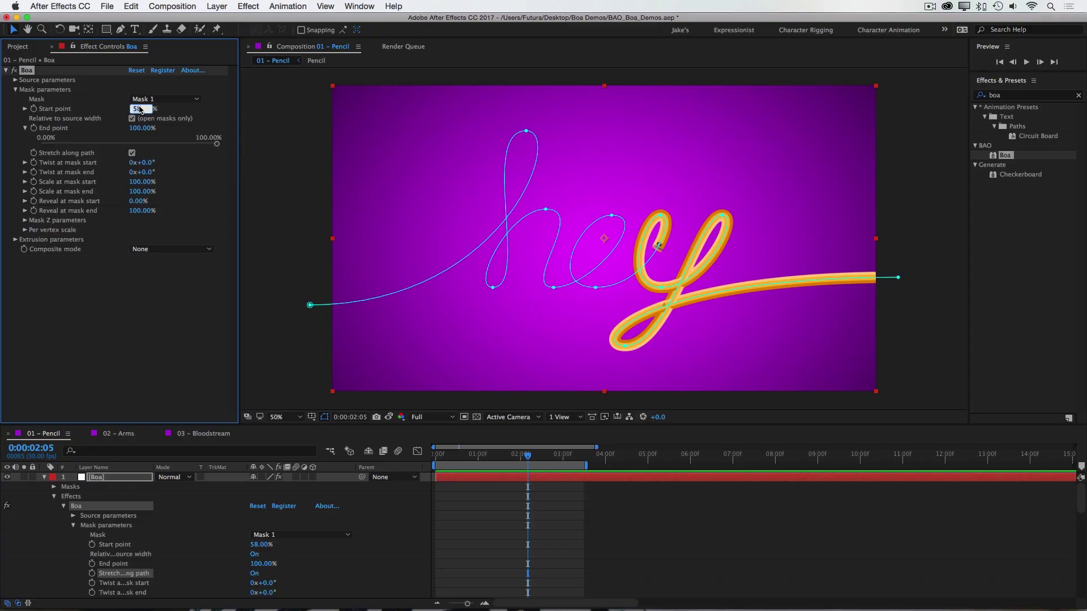
type("0")
key("Return")
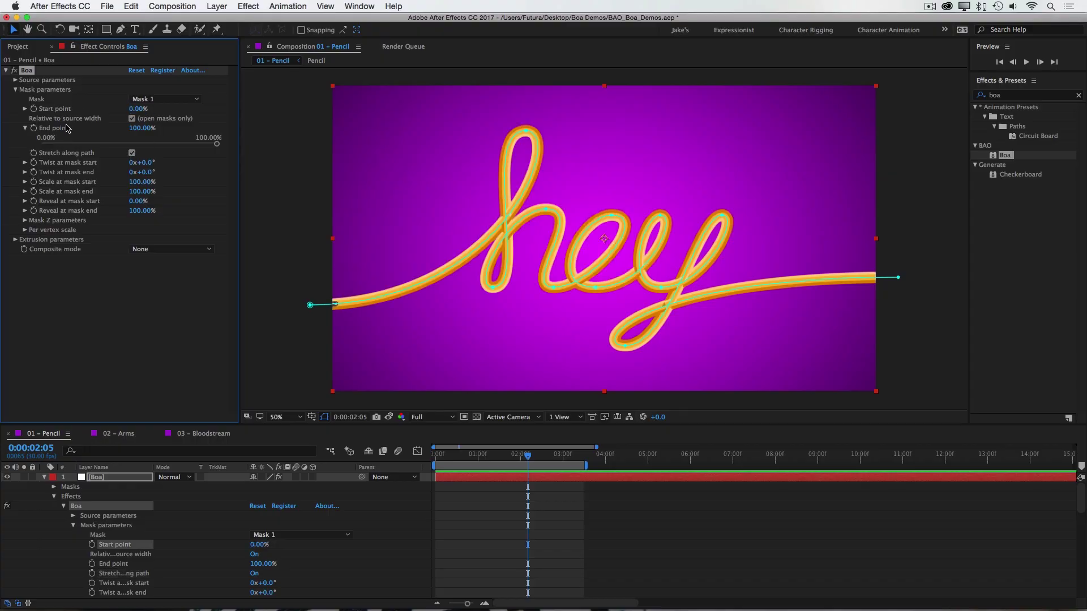
left_click_drag(218, 145, 167, 144)
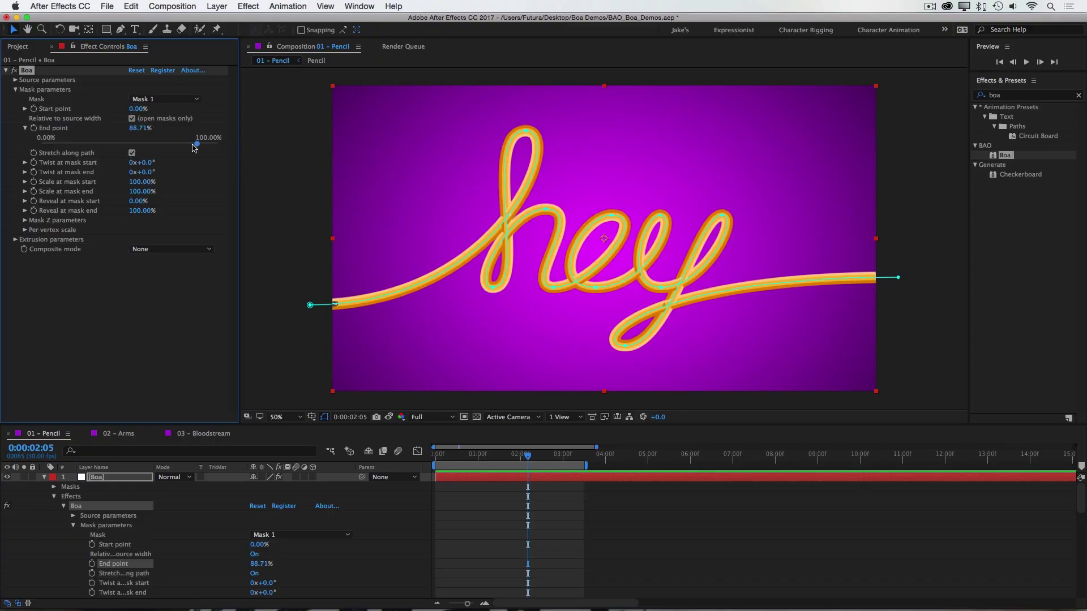
left_click_drag(134, 109, 158, 108)
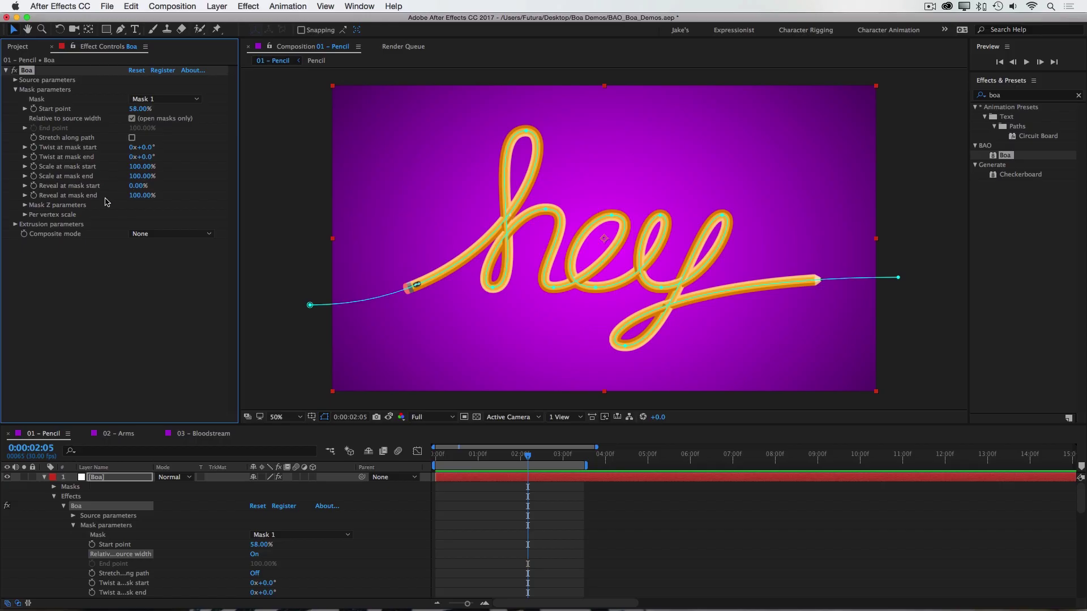
Try a 175° twist at mask start, a 223% scale at mask end and different reveal and start point values.
left_click_drag(141, 148, 258, 150)
left_click_drag(141, 176, 215, 180)
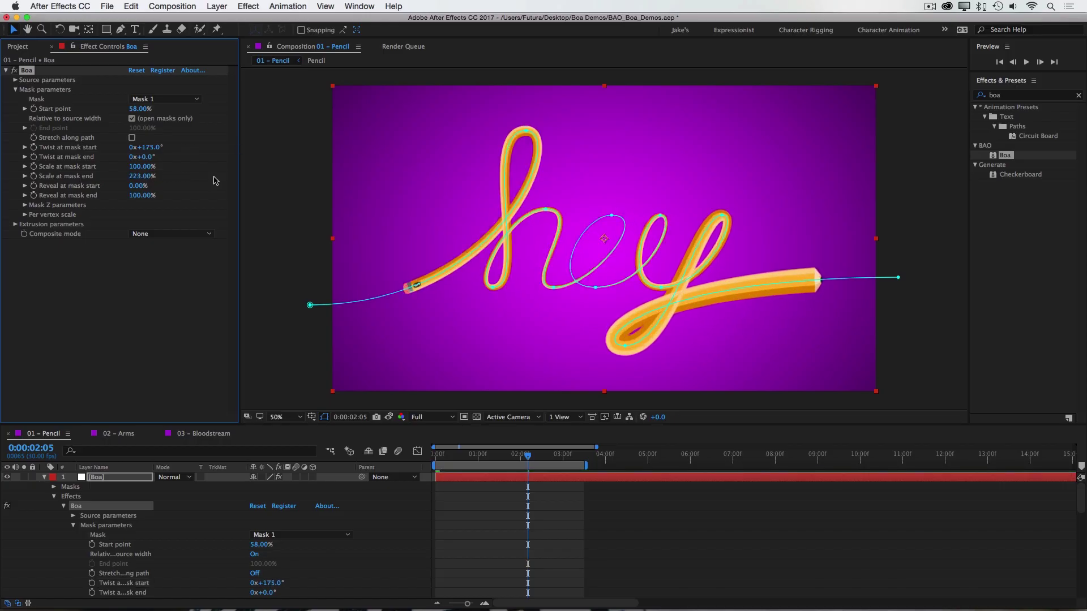
left_click_drag(137, 190, 144, 187)
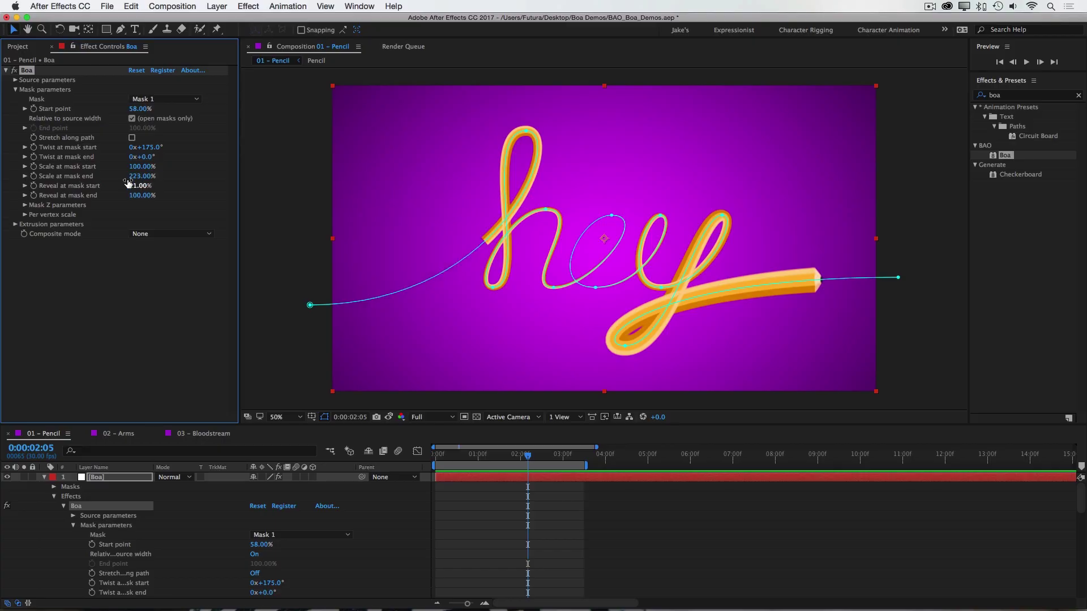
left_click_drag(138, 109, 156, 179)
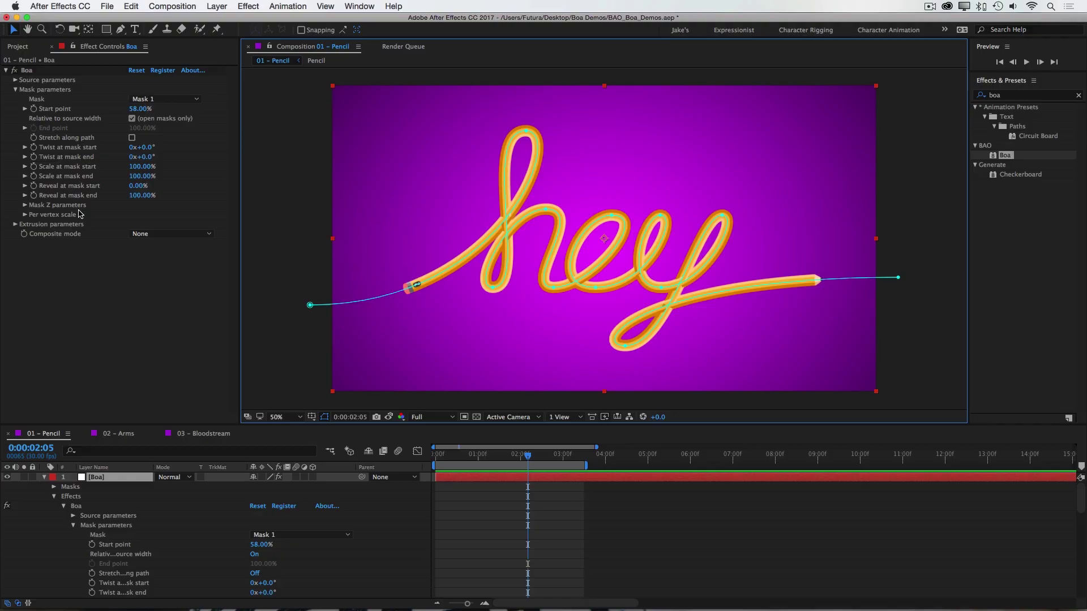
In the Mask Z parameters, set Z at vertex 1 to 290, then try -380 at vertex 2 and undo it.
left_click(24, 206)
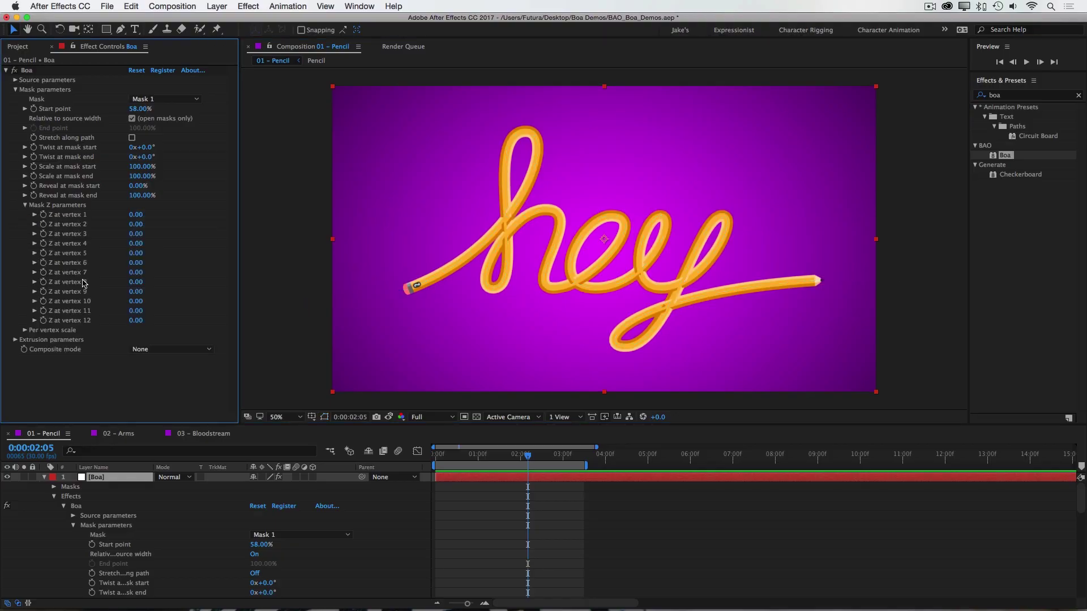
left_click(324, 417)
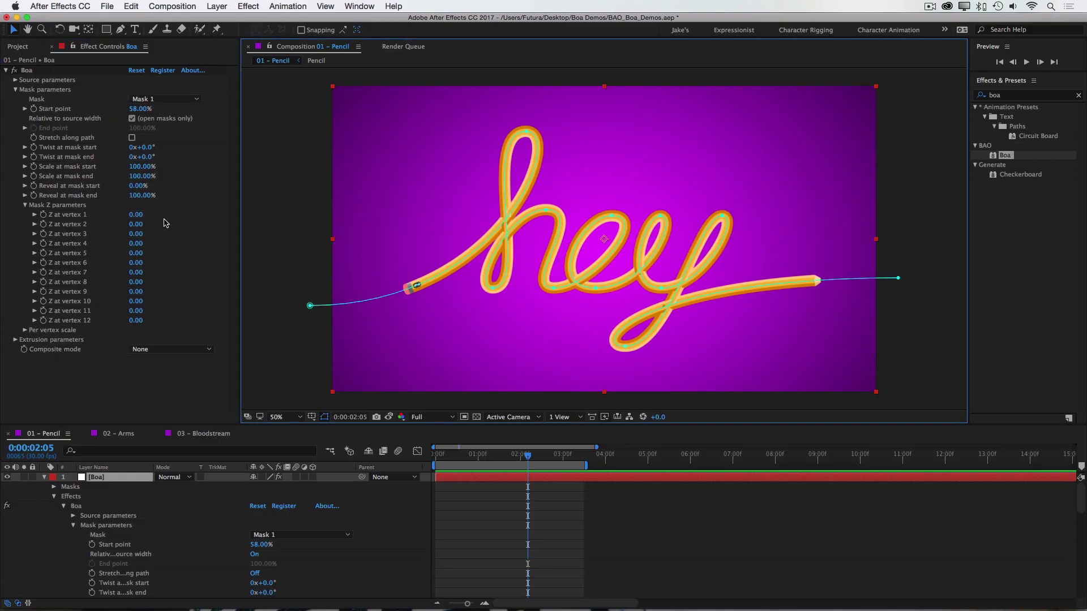
left_click_drag(134, 214, 112, 225)
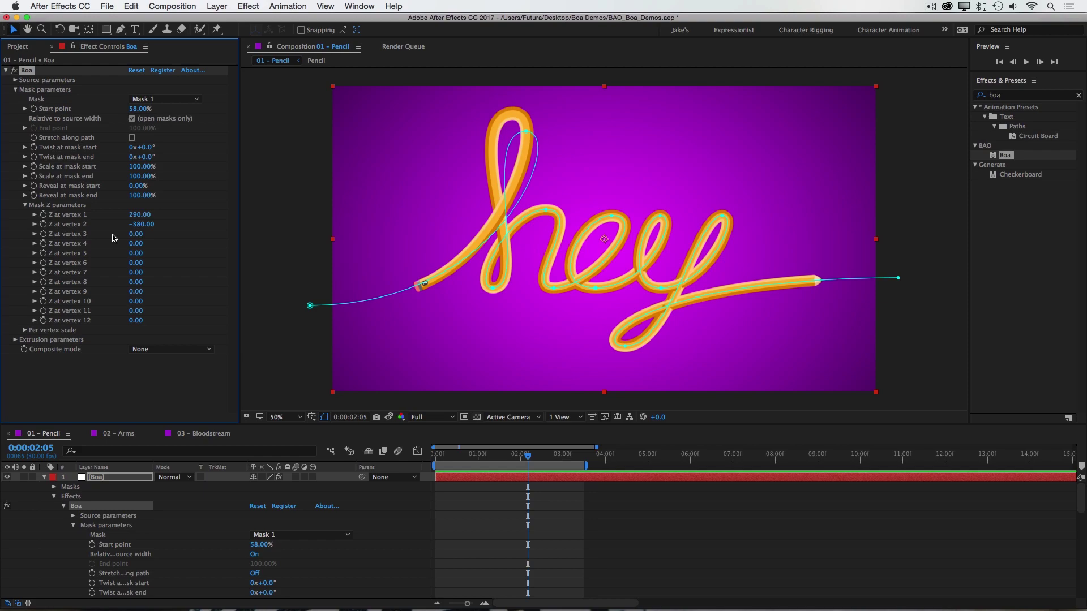
key("super+z")
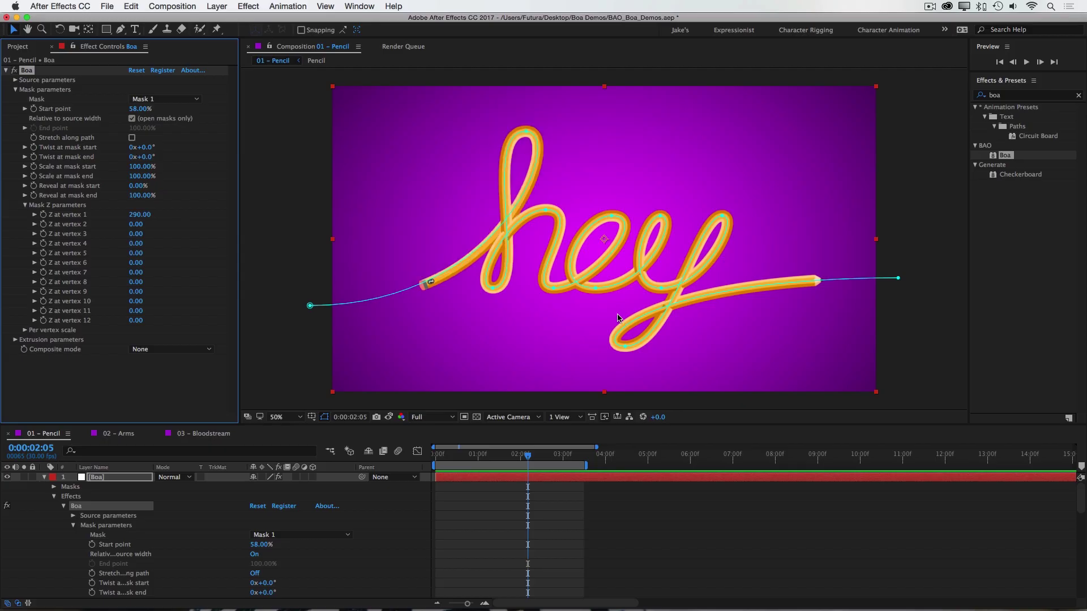
Zoom the composition to 200% to examine where the strokes of the "h" cross.
key("z")
left_click(521, 207)
left_click(609, 272)
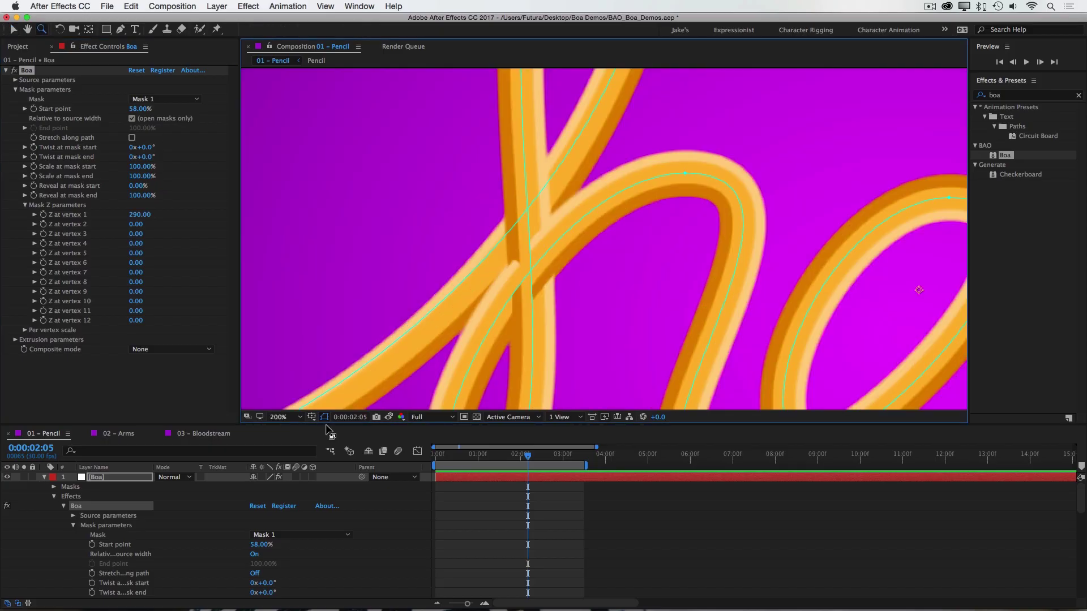
Examine the stroke crossings up close, then set Z at vertex 1 to 10 in the Mask Z parameters.
key("v")
left_click_drag(555, 260, 435, 108)
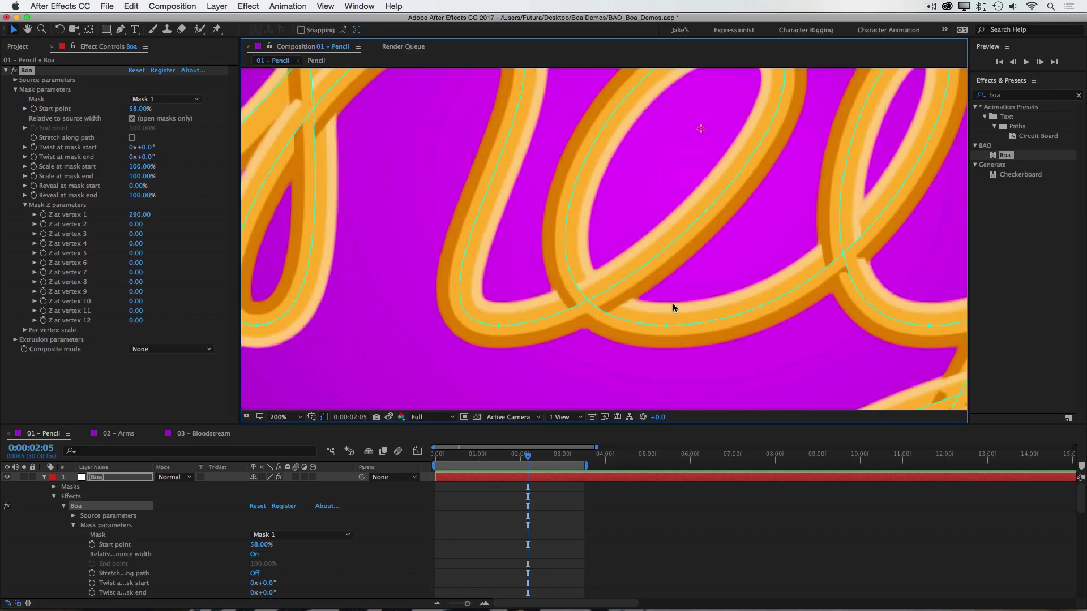
key("z")
left_click(409, 196, "alt")
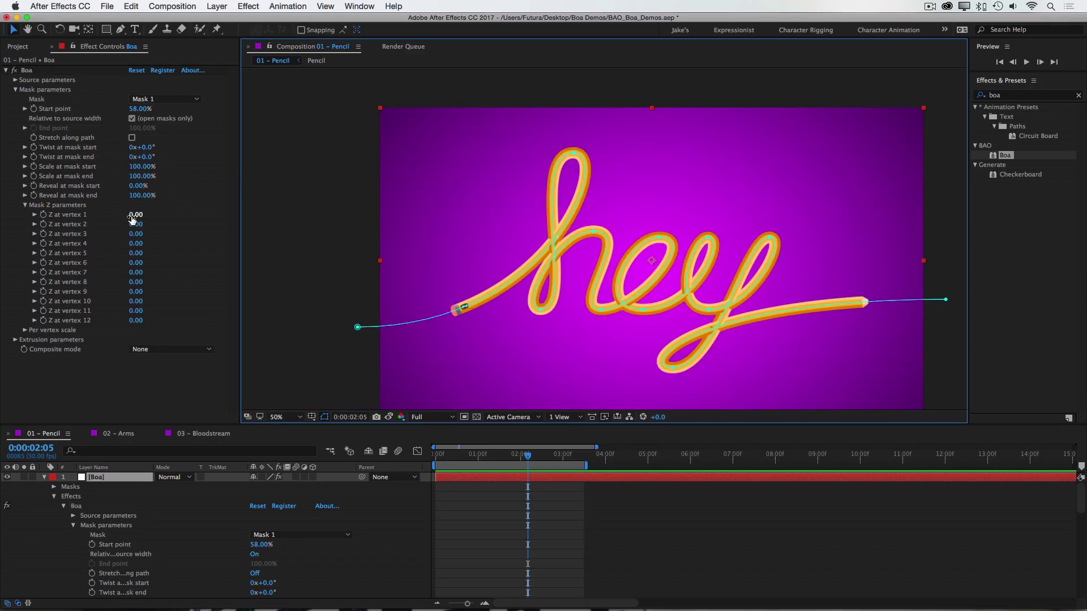
left_click(134, 218)
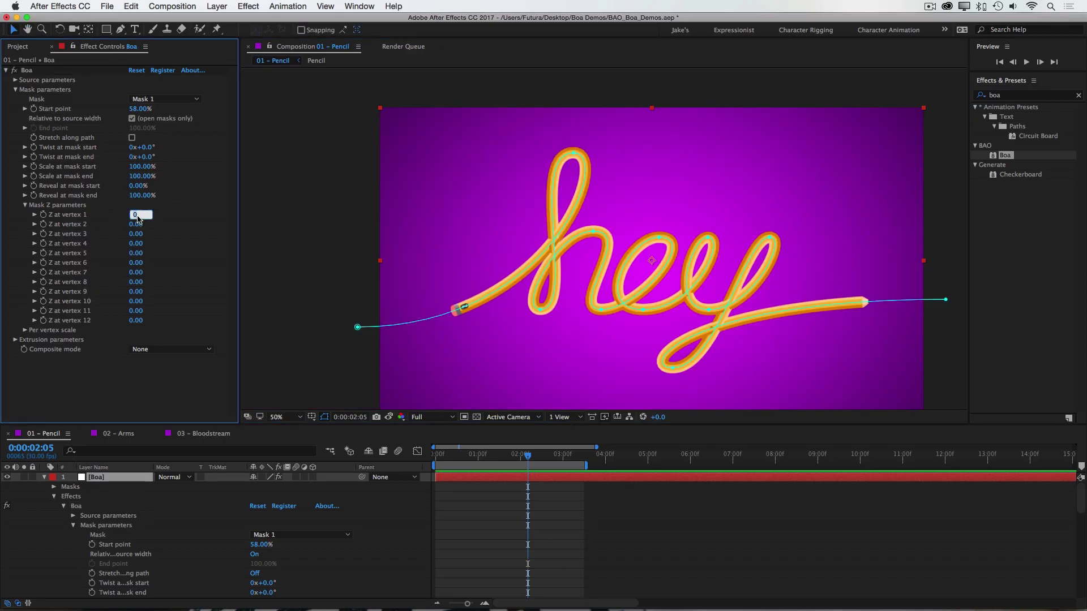
type("10")
key("Return")
Set Z at vertex 2 to 10 to change how the strokes of the "h" overlap.
key("z")
left_click(557, 256)
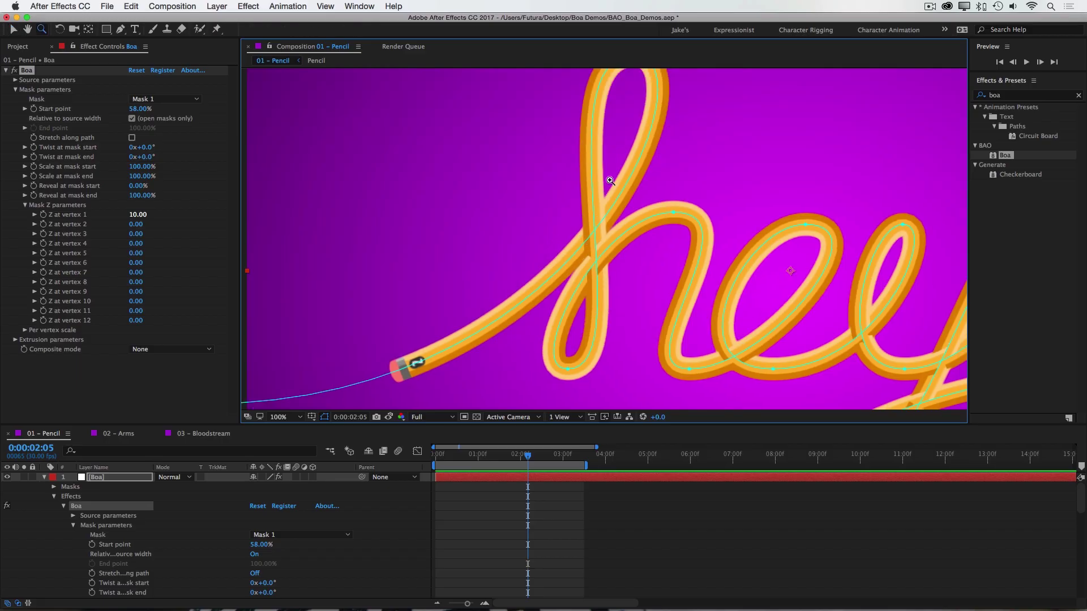
left_click_drag(250, 197, 236, 240)
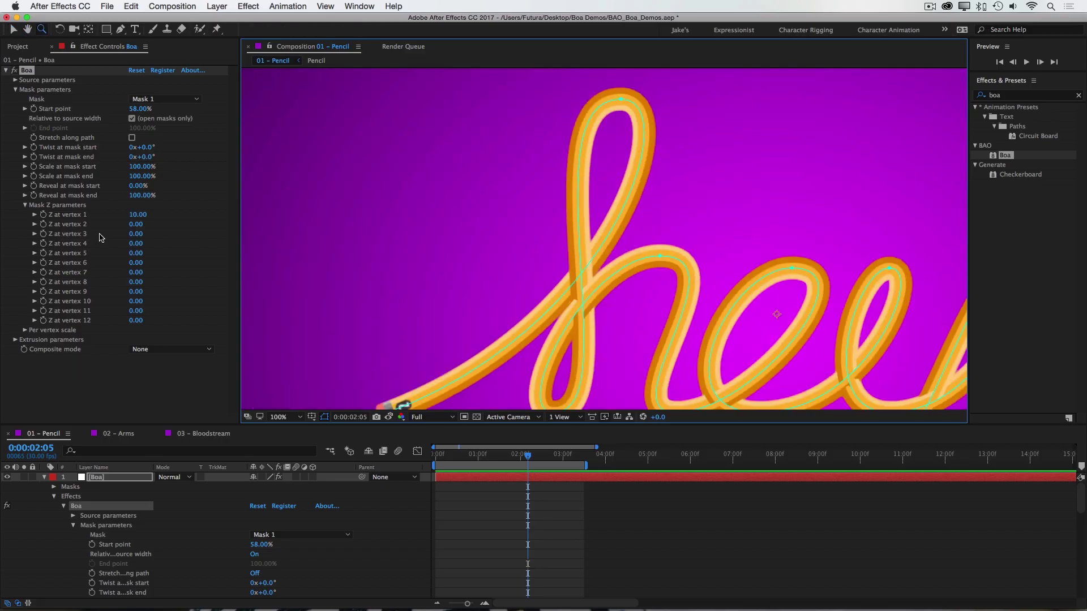
left_click(136, 224)
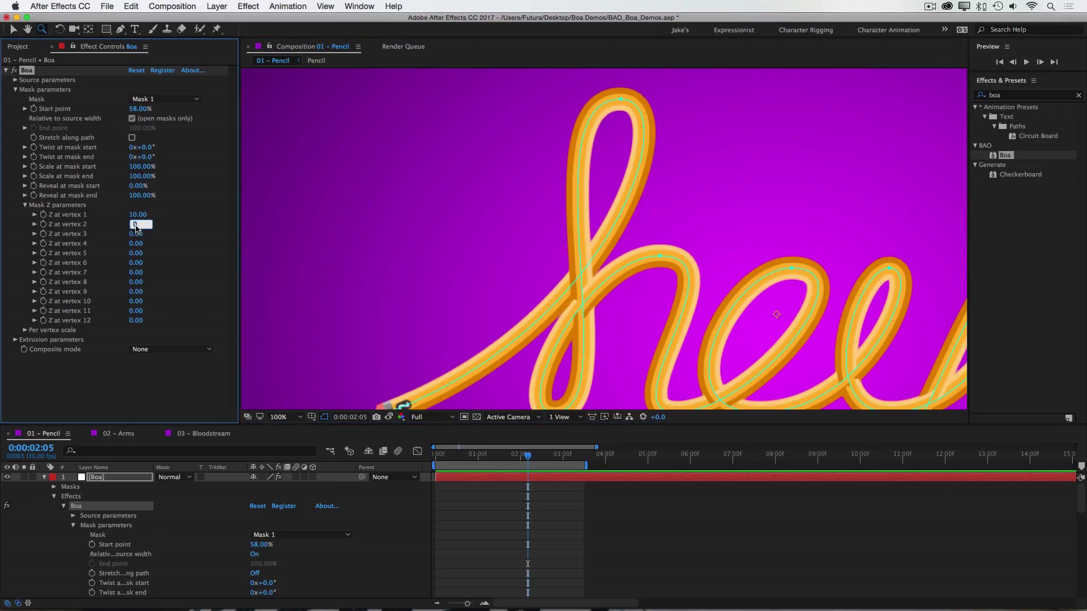
type("10")
key("Return")
Identify the path vertices along the "h" and set Z at vertex 5 to 10.
key("h")
mouse_move(578, 332)
left_mouse_down()
mouse_move(563, 291)
mouse_move(471, 256)
left_mouse_up()
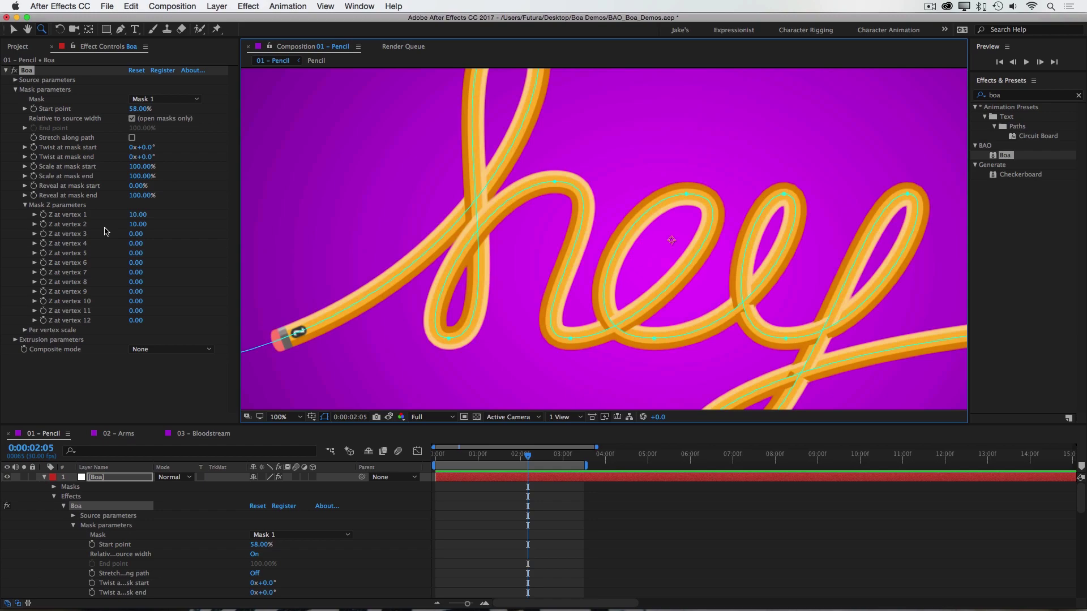
key("v")
left_click_drag(531, 151, 529, 175)
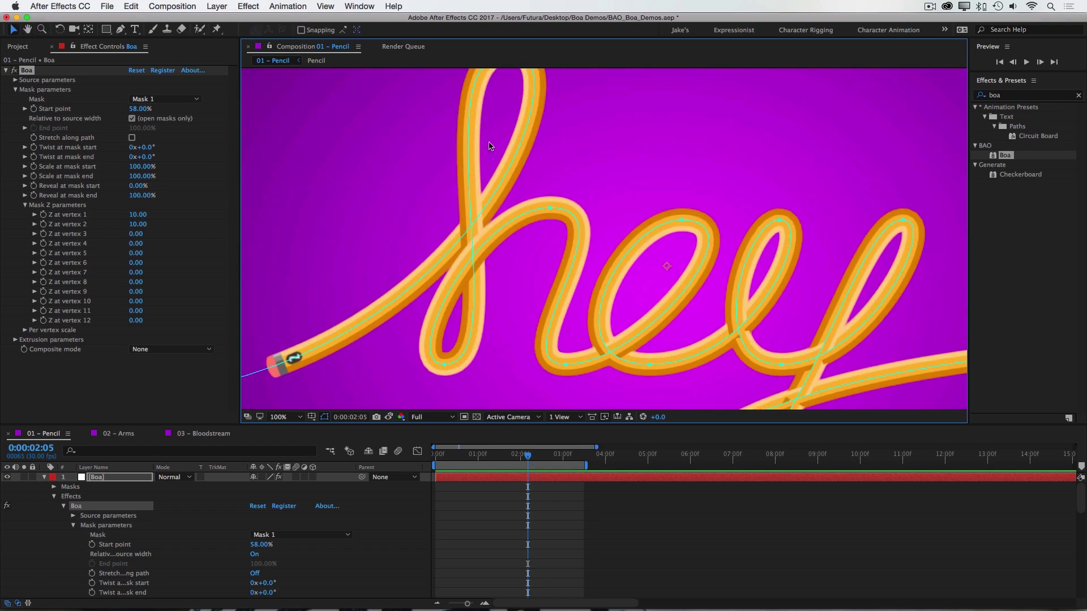
left_click(445, 365)
left_click(552, 209)
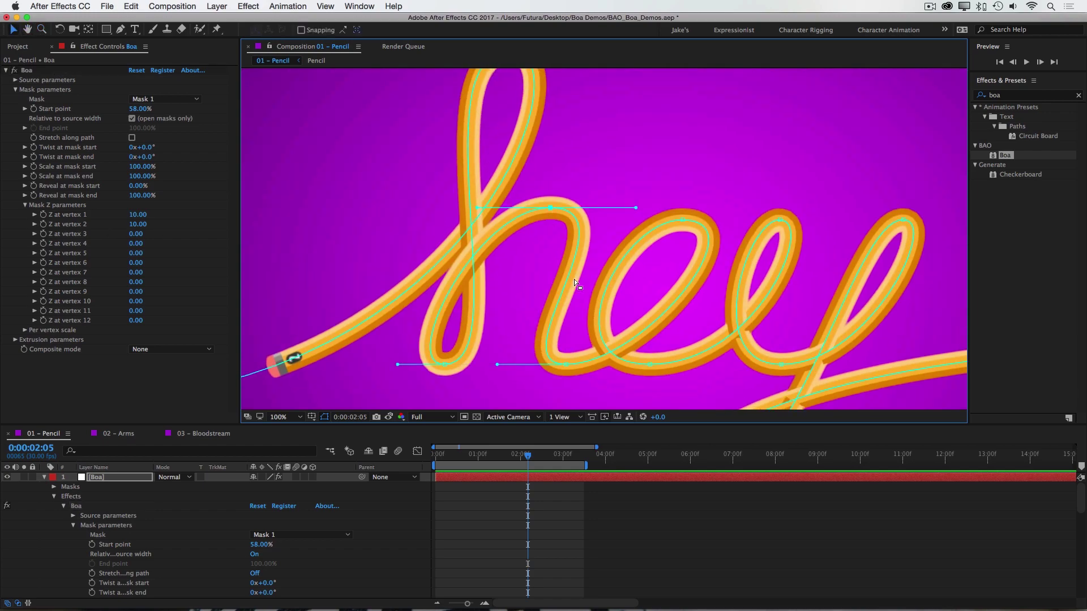
left_click(566, 365)
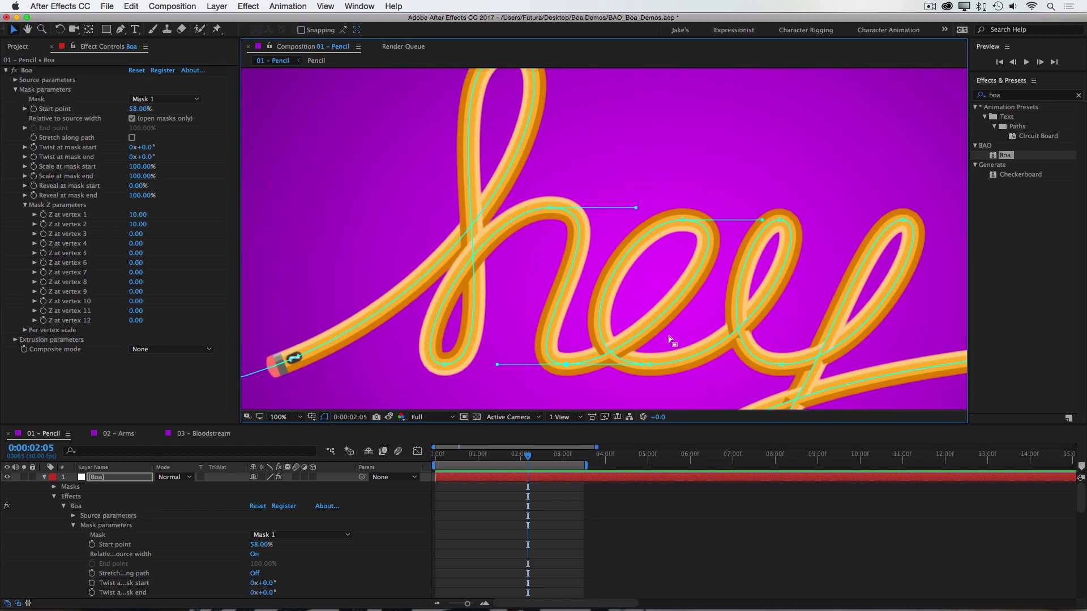
left_click(136, 253)
type("10")
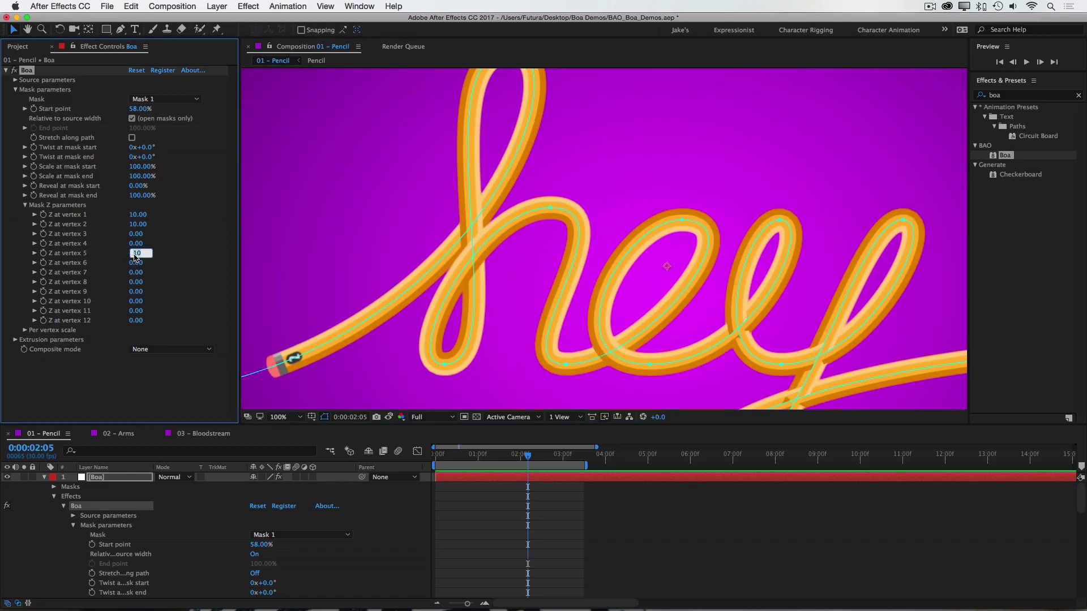
key("Return")
Check the vertex at the base of the "e" and set Z at vertex 7 to -10.
left_click(651, 364)
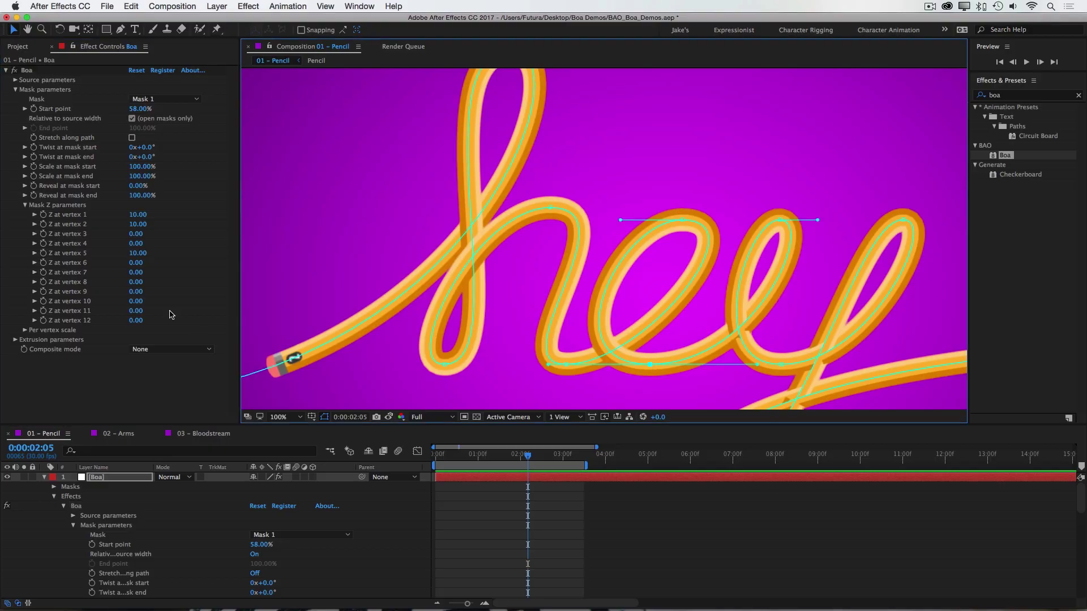
left_click(133, 273)
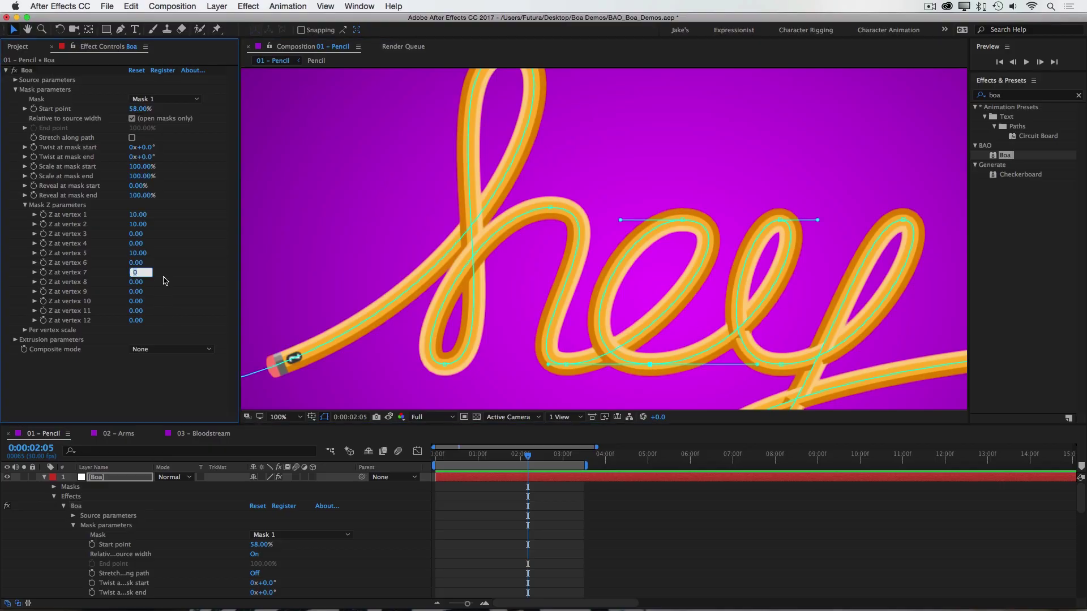
type("-10")
key("Return")
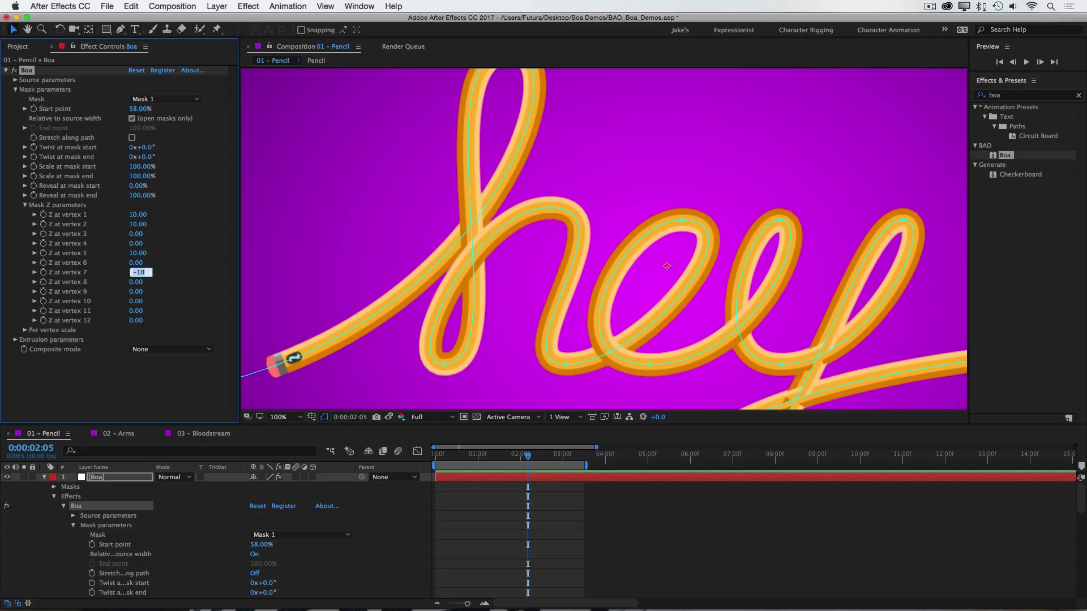
Check the vertices of the "y", set Z at vertex 10 to 10, and view the whole lettering with the layer deselected.
left_click_drag(771, 340, 601, 141)
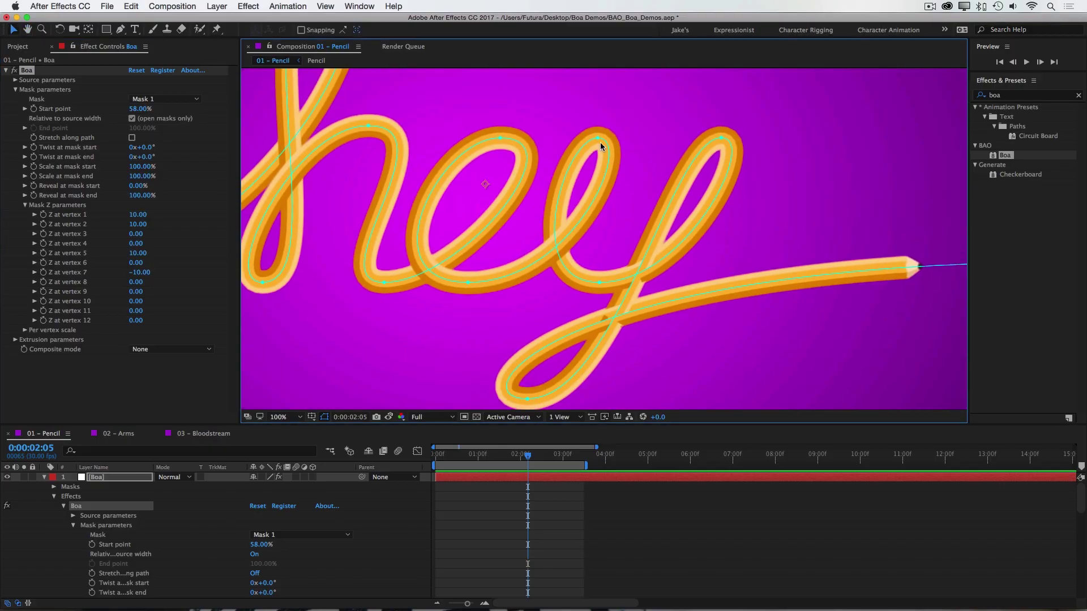
left_click(601, 283)
left_click(721, 138)
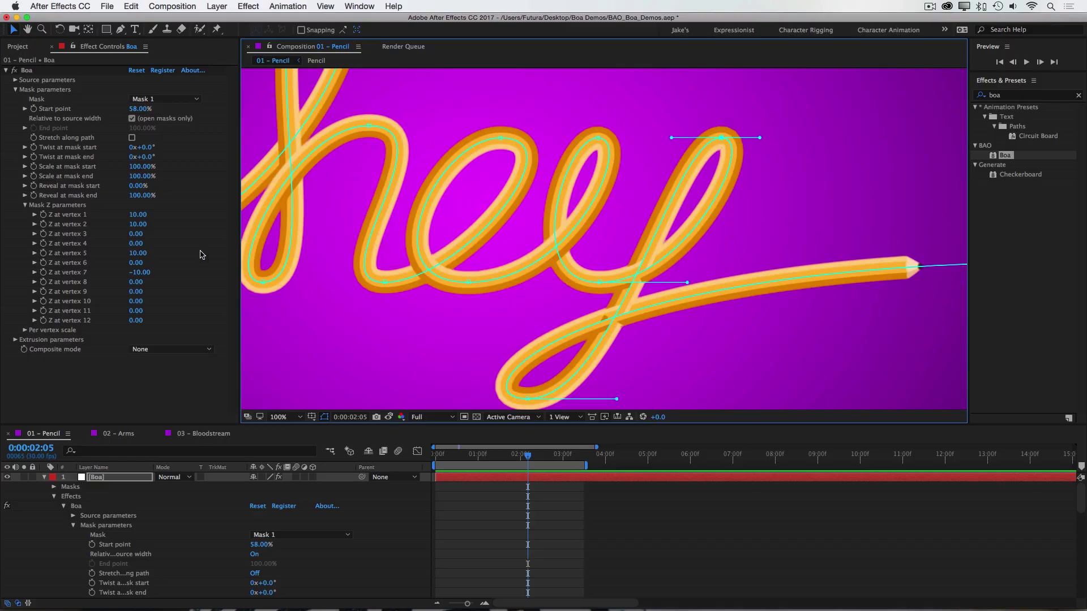
left_click(135, 301)
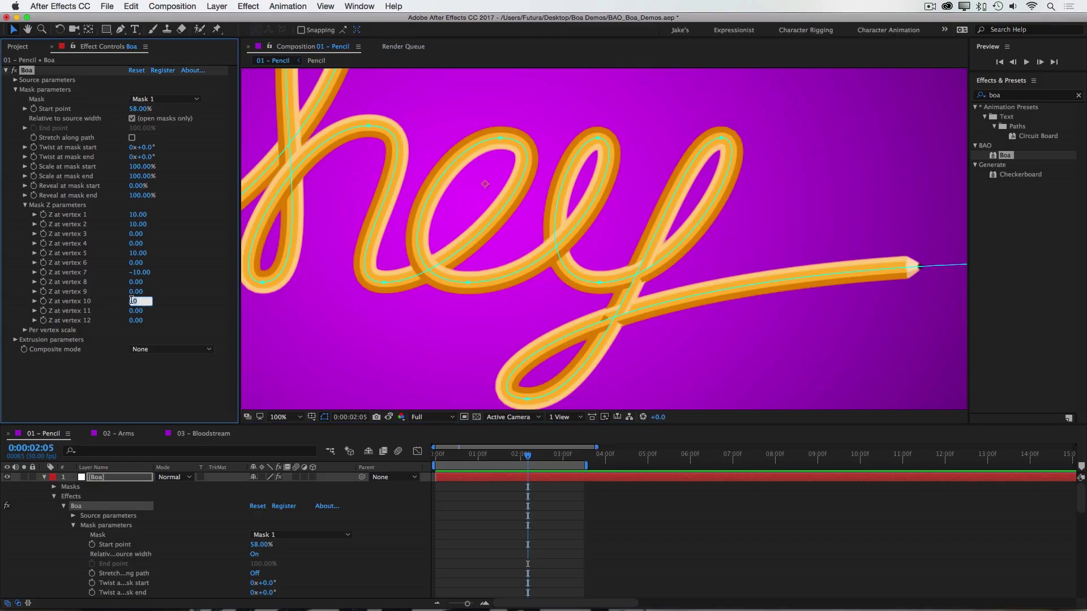
type("10")
key("Return")
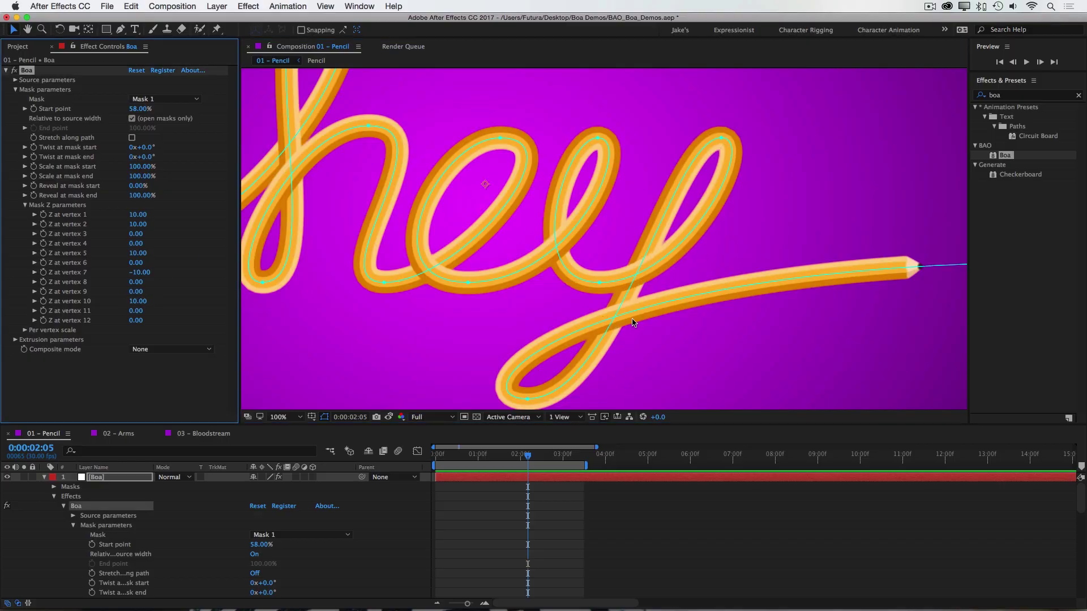
key("comma")
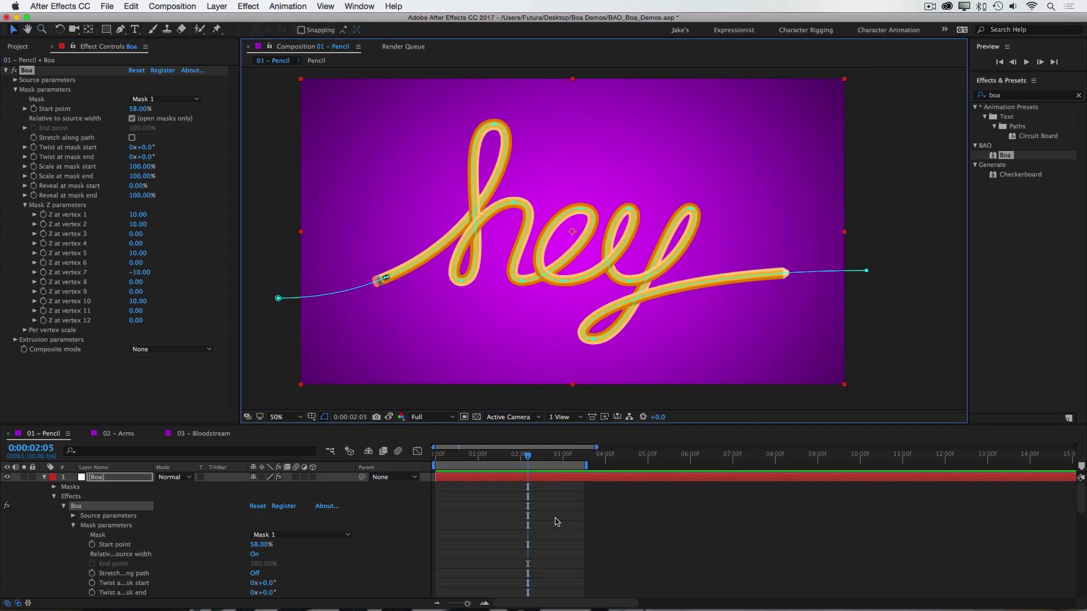
left_click(574, 508)
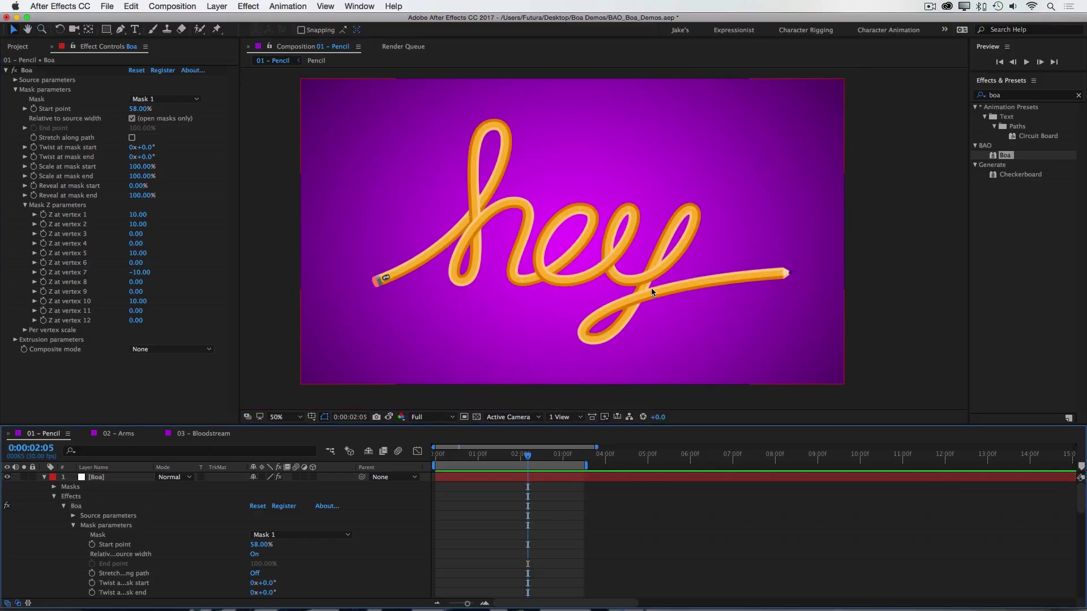
Try exaggerated Z values of 430 at vertex 1, -140 at vertex 10, -160 at vertex 11 and -370 at vertex 12.
left_click_drag(141, 214, 163, 215)
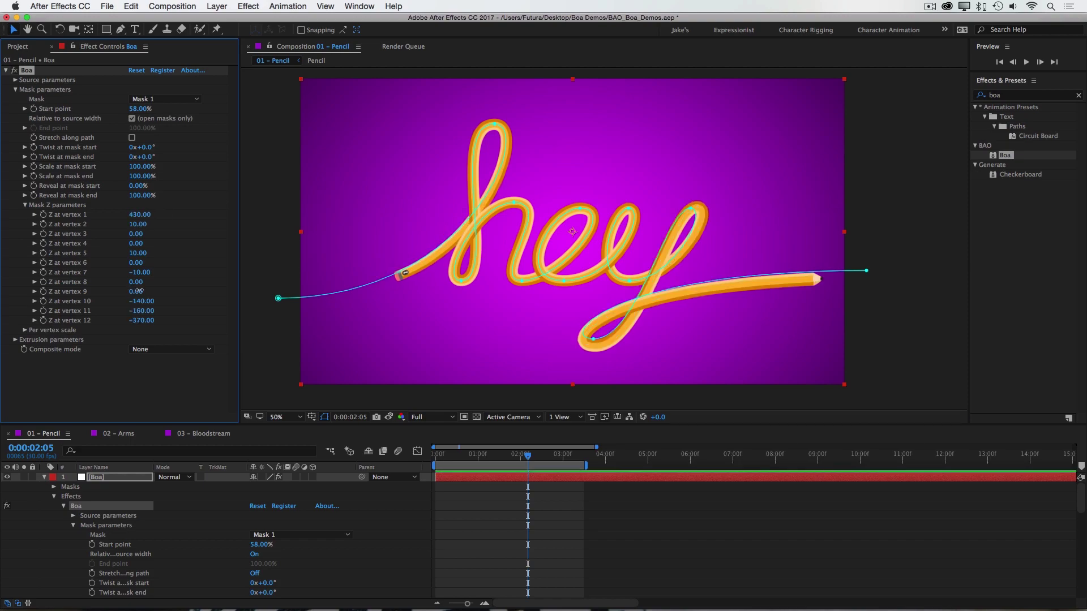
left_click_drag(137, 292, 113, 263)
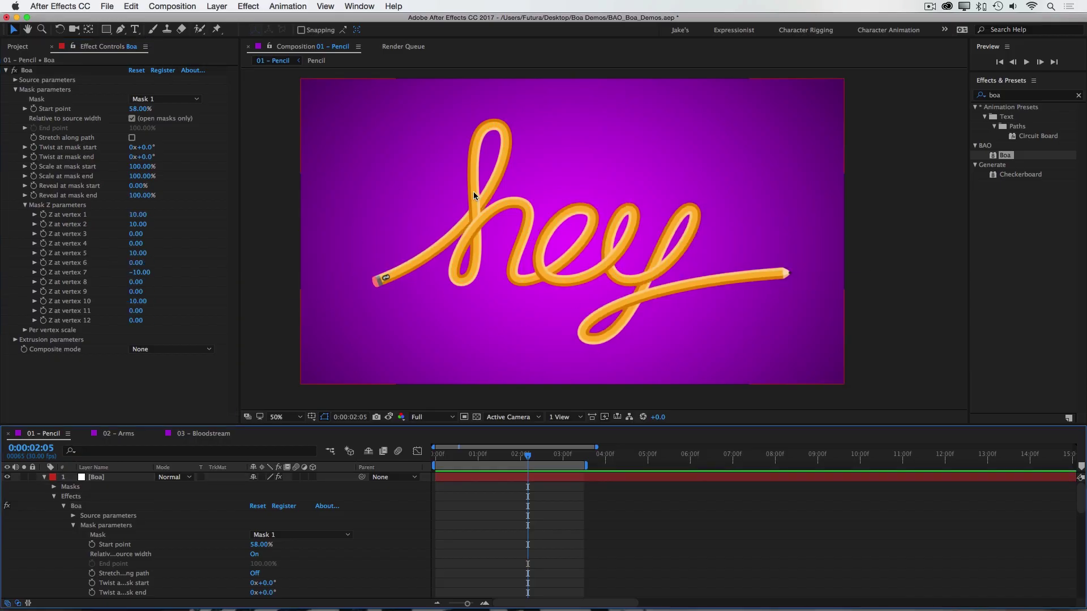
Under Per vertex scale, set vertices 1 through 8 to 52%, 177%, 77%, 144%, 61%, 153%, 50% and 136%.
left_click(25, 205)
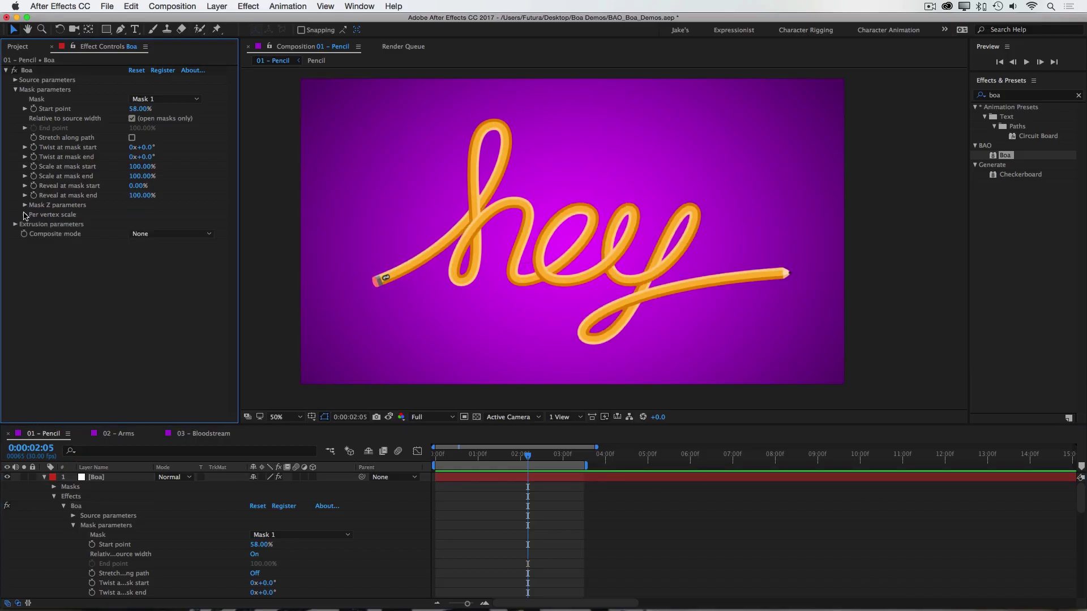
left_click(25, 214)
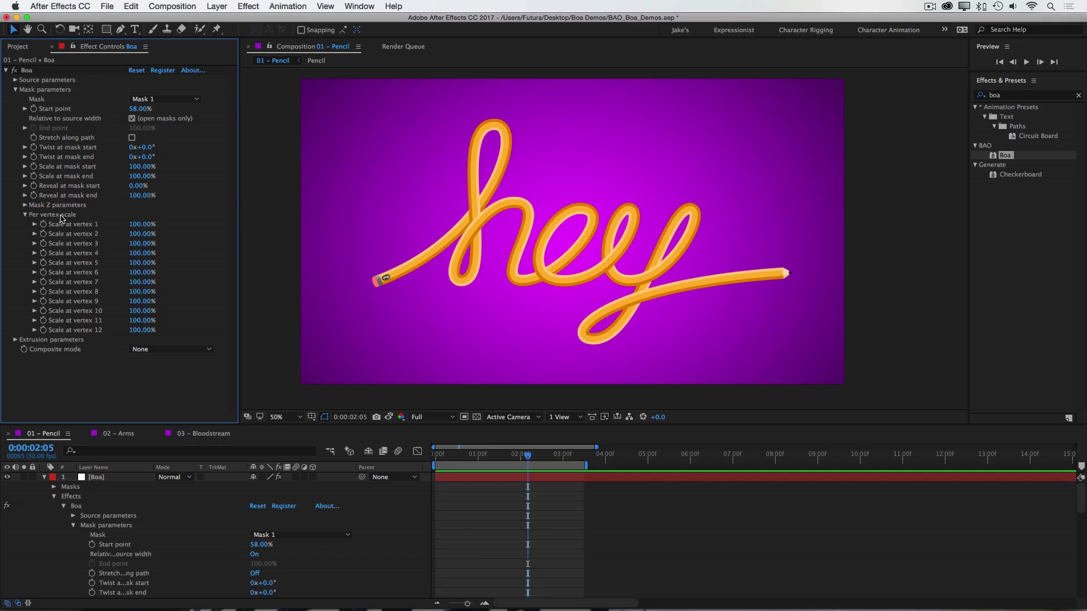
left_click(58, 264)
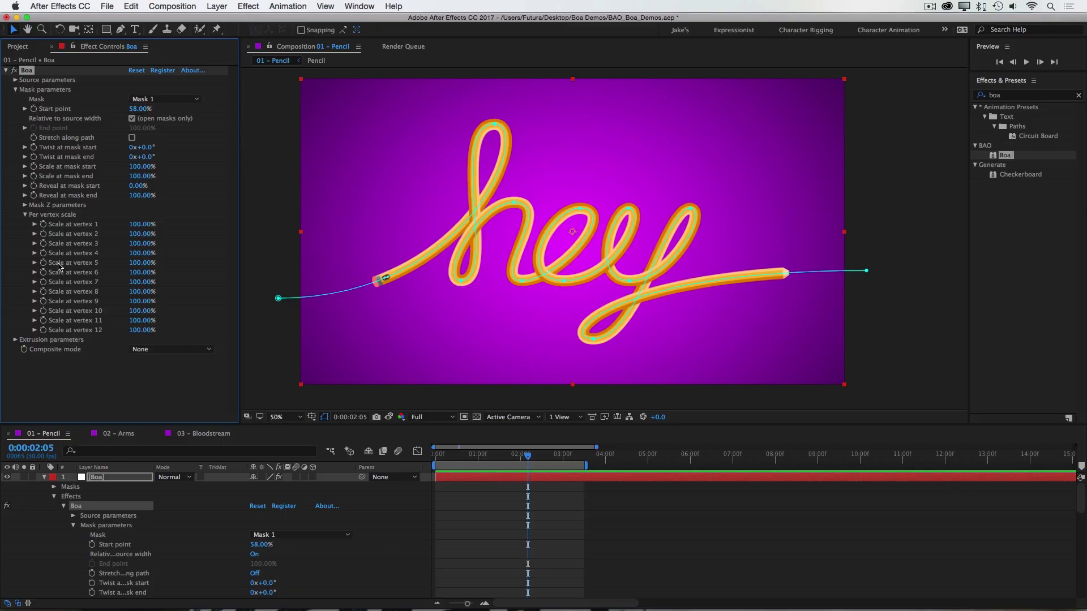
mouse_move(142, 224)
left_mouse_down()
mouse_move(116, 228)
mouse_move(182, 233)
mouse_move(120, 243)
mouse_move(156, 253)
mouse_move(126, 264)
mouse_move(164, 278)
mouse_move(112, 284)
mouse_move(162, 293)
left_mouse_up()
key("super+z")
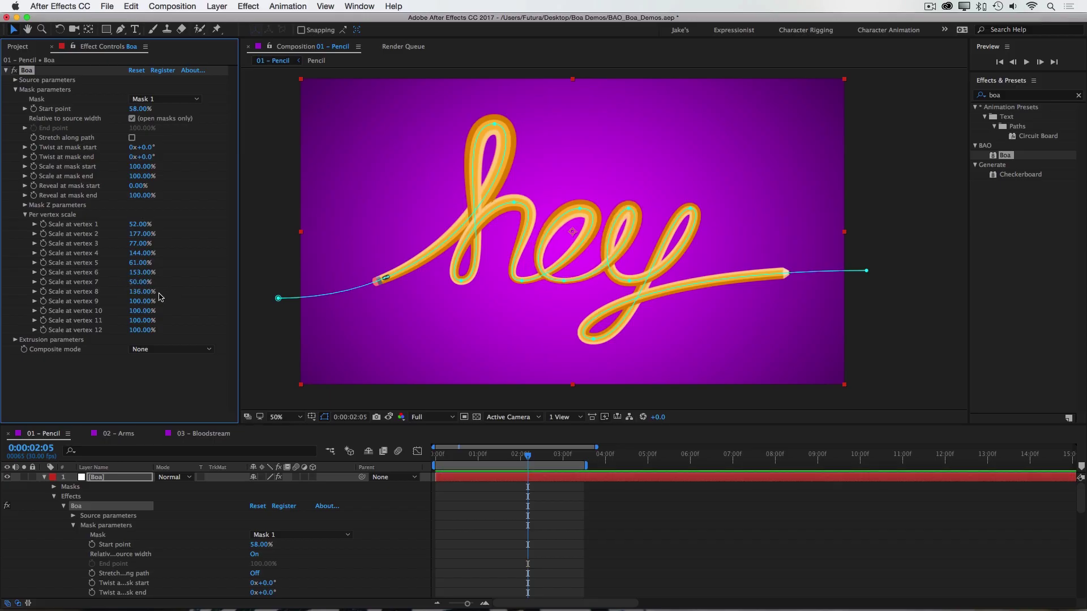
Set the scale at vertices 9, 10 and 11 to 53%, 121% and 78%, and try 134% at vertex 12.
left_click_drag(147, 302, 121, 302)
mouse_move(136, 311)
left_mouse_down()
mouse_move(148, 312)
mouse_move(124, 322)
mouse_move(148, 329)
left_mouse_up()
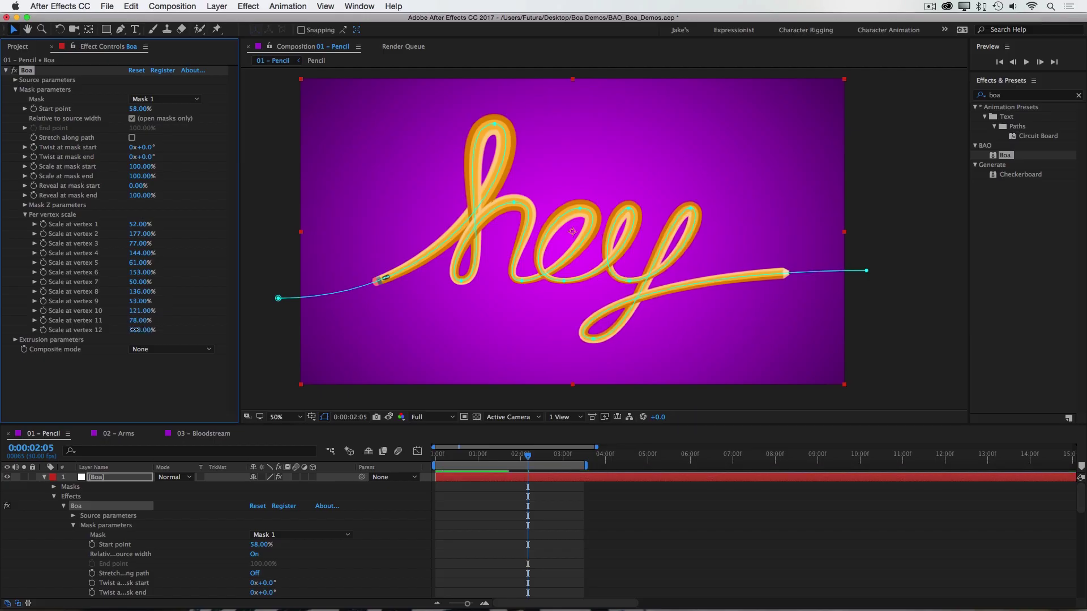
left_click(812, 516)
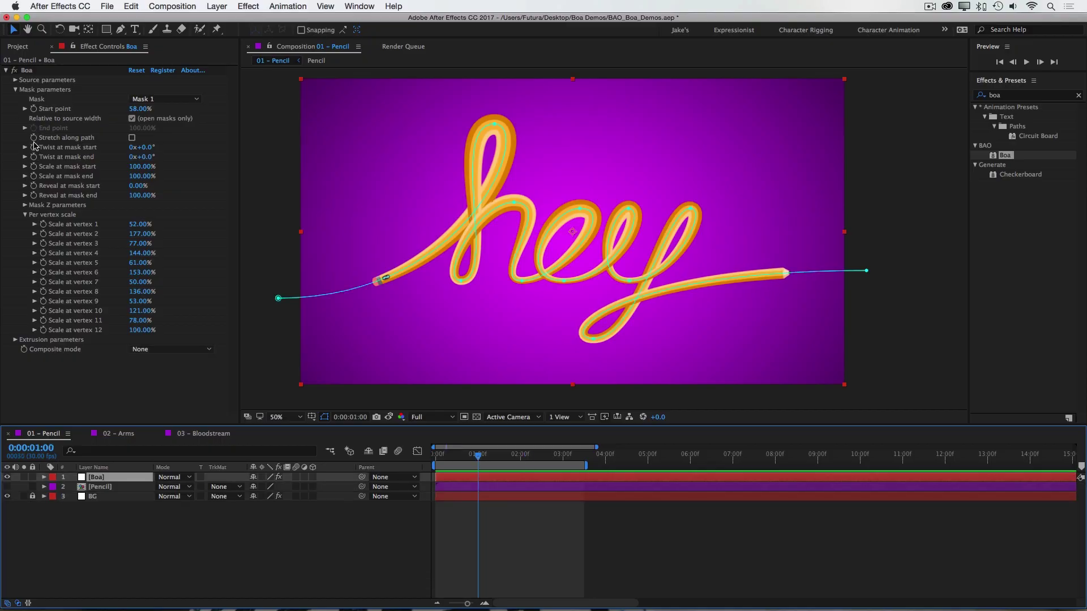
Keyframe the Boa start point at 58% on 0:00:01:00 and at -1022% on 0:00:00:01.
left_click(33, 108)
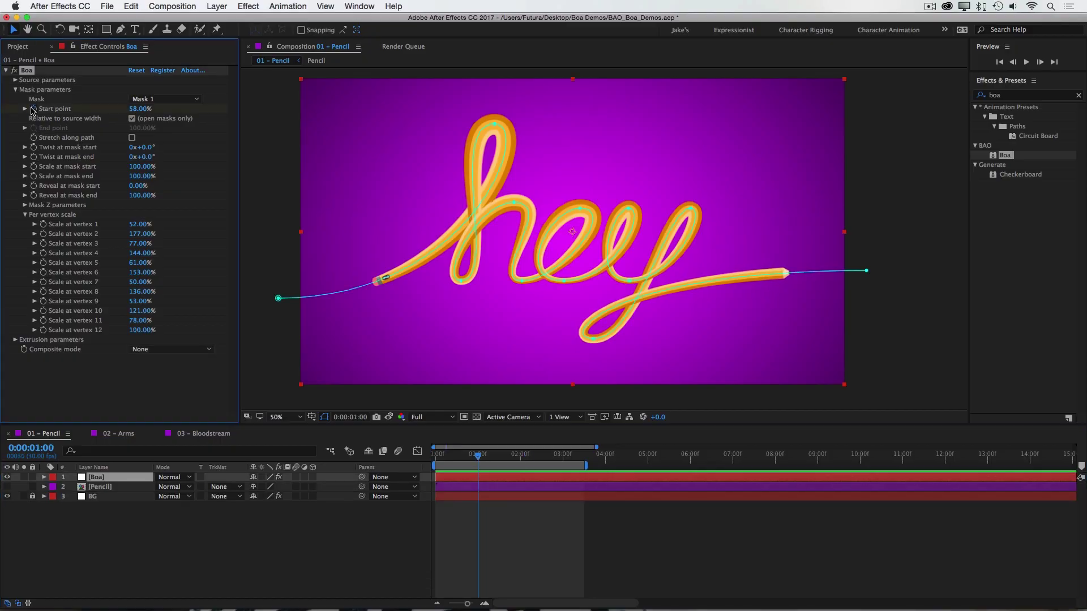
left_click_drag(466, 455, 436, 456)
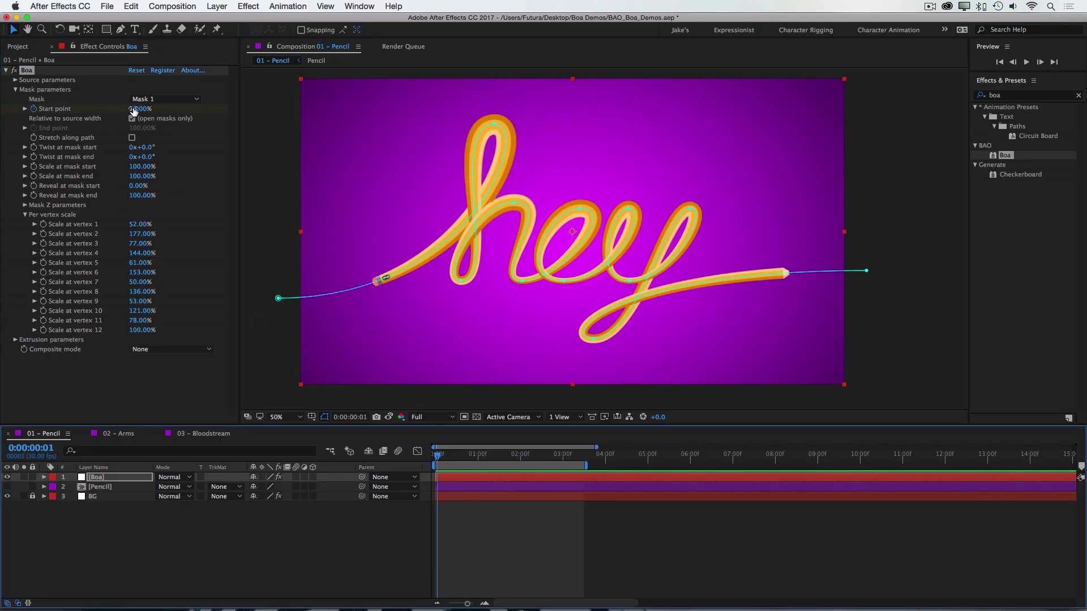
left_click_drag(140, 109, 78, 110)
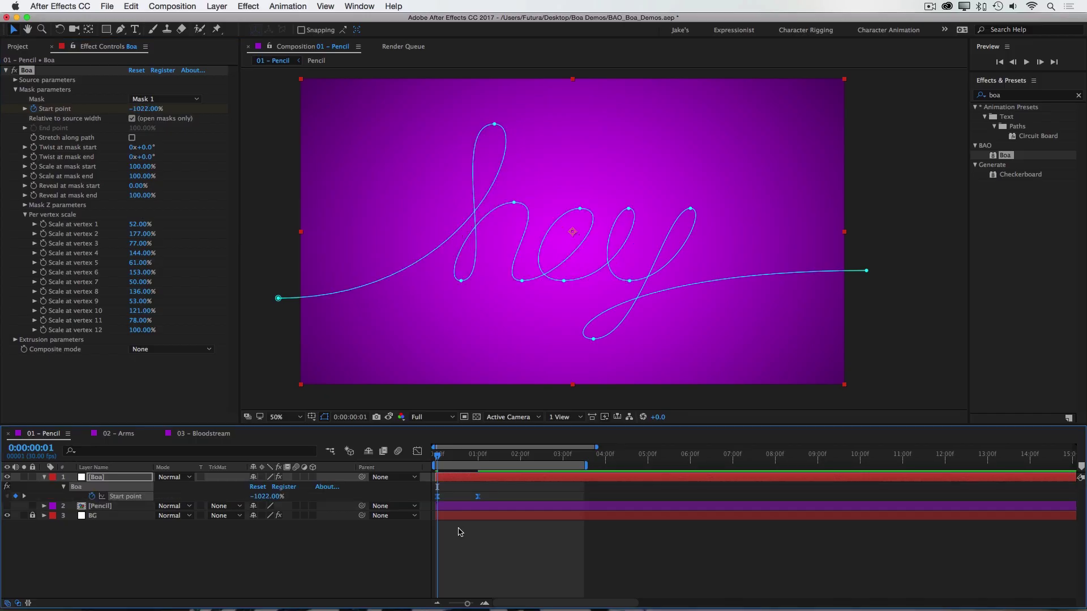
Preview the start point animation and shorten the work area to end at about 0:00:01:14.
key("space")
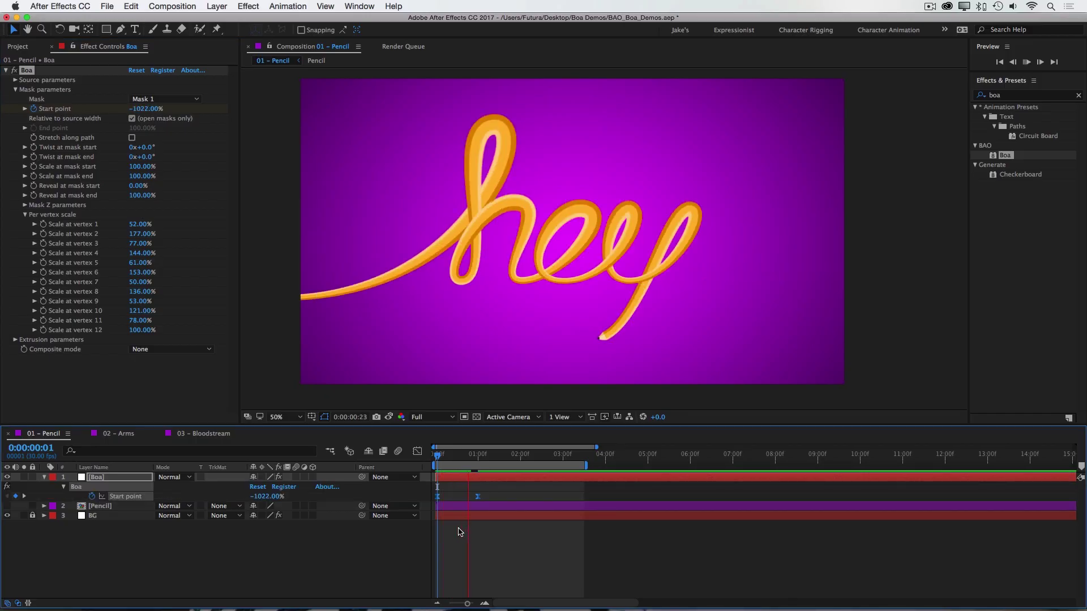
left_click(497, 455)
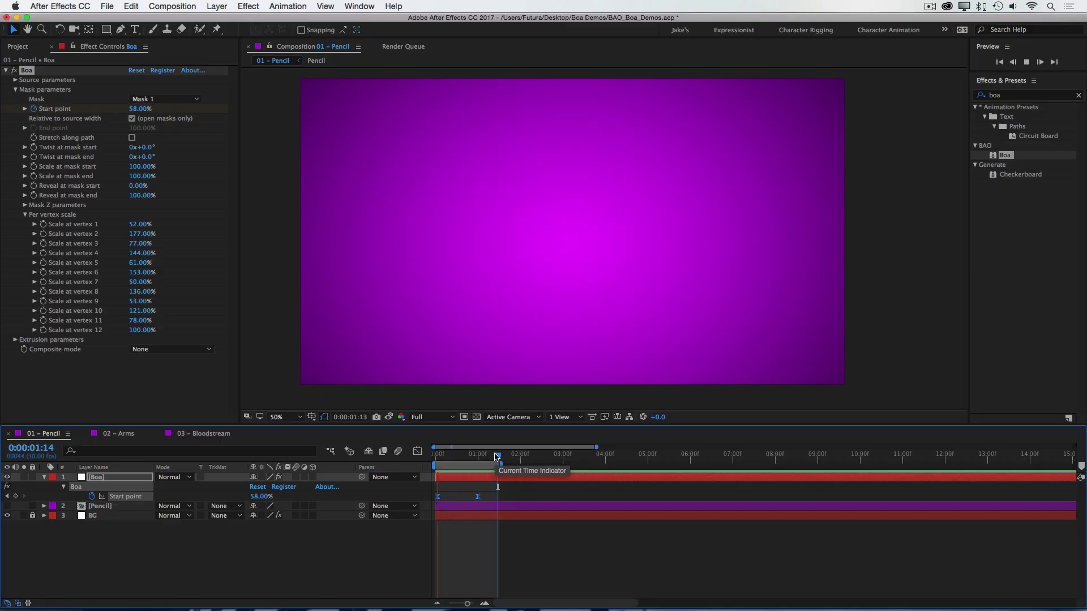
left_click(528, 482)
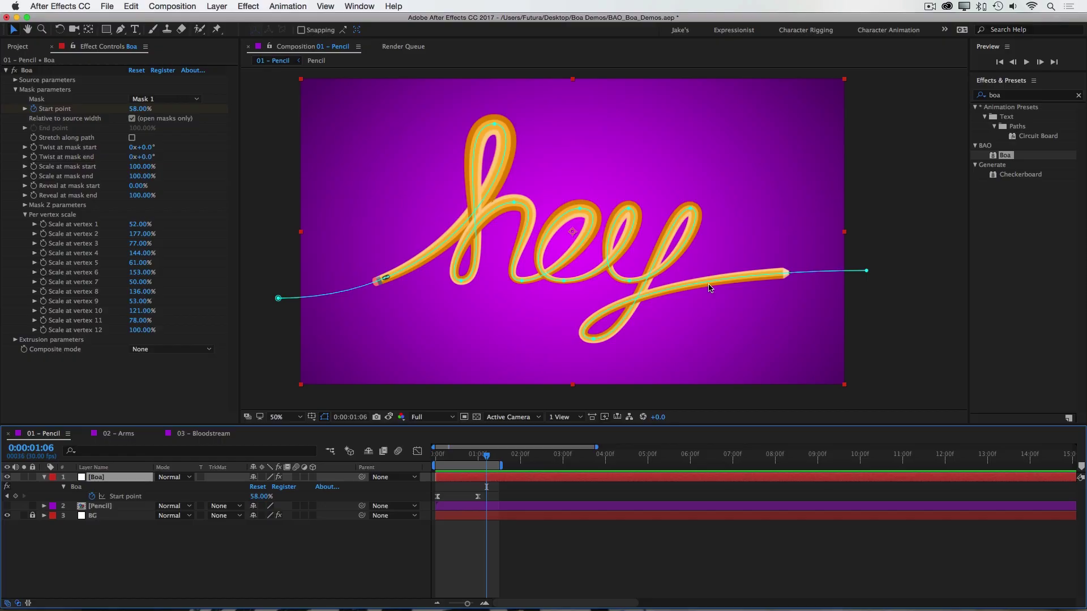
Add a path vertex on the tail of the "y" with the Pen tool and check vertex 13's Z and scale parameters.
key("g")
left_click(704, 283)
scroll(51, 253, "down", 4)
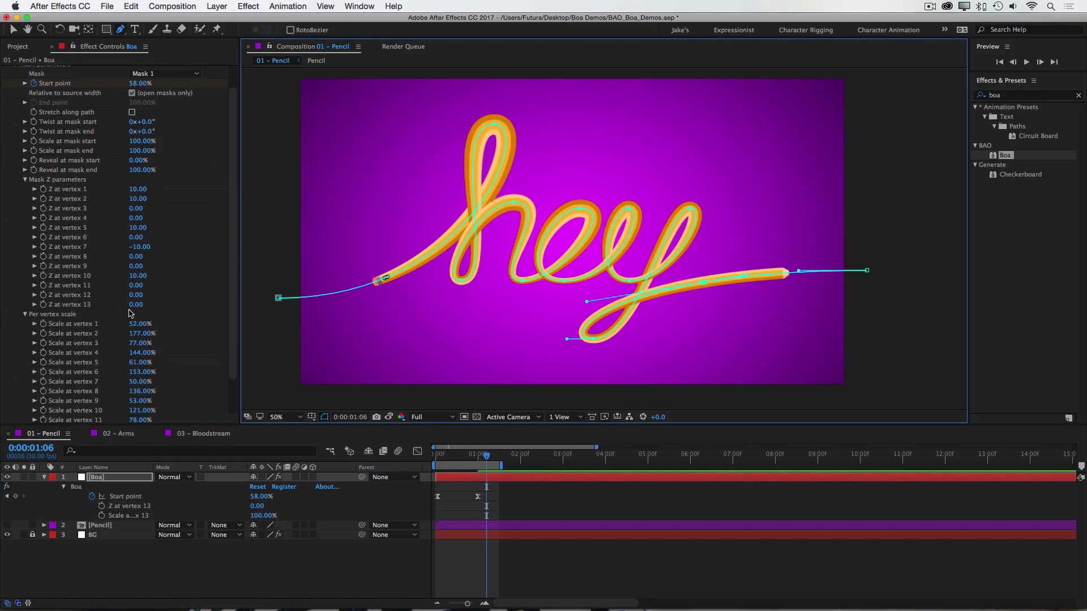
scroll(107, 279, "down", 2)
scroll(68, 282, "down", 2)
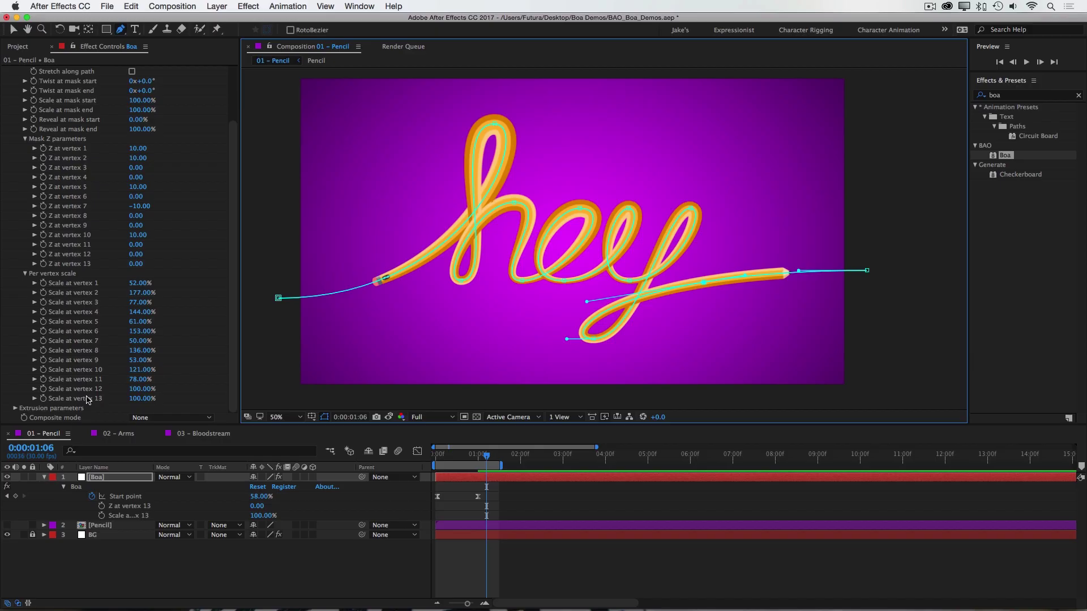
Try a scale of 250% at vertex 12 of the pencil path.
left_click_drag(137, 389, 206, 386)
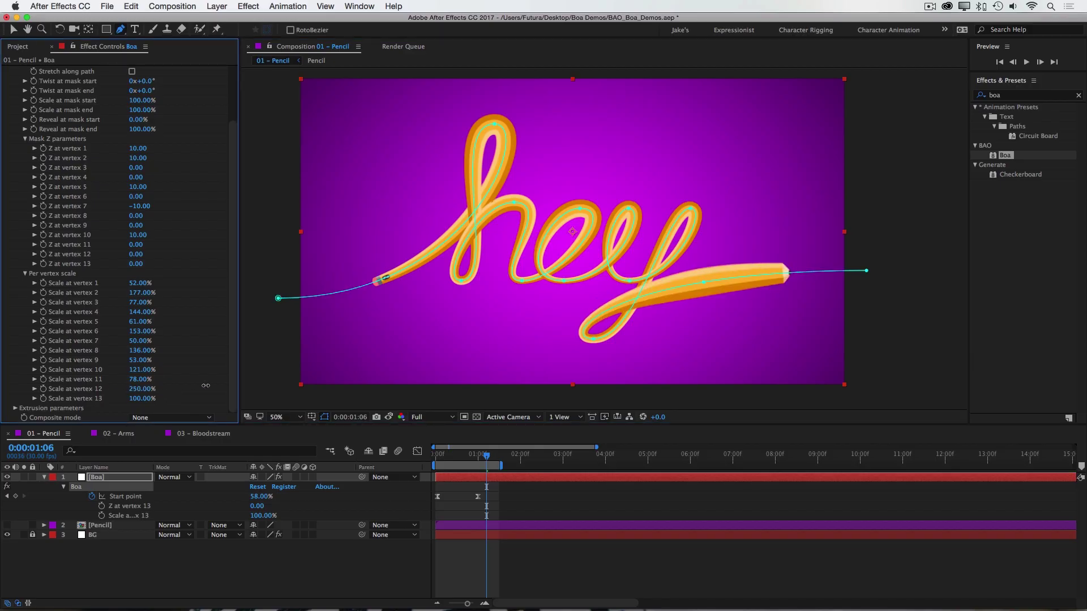
left_click(570, 490)
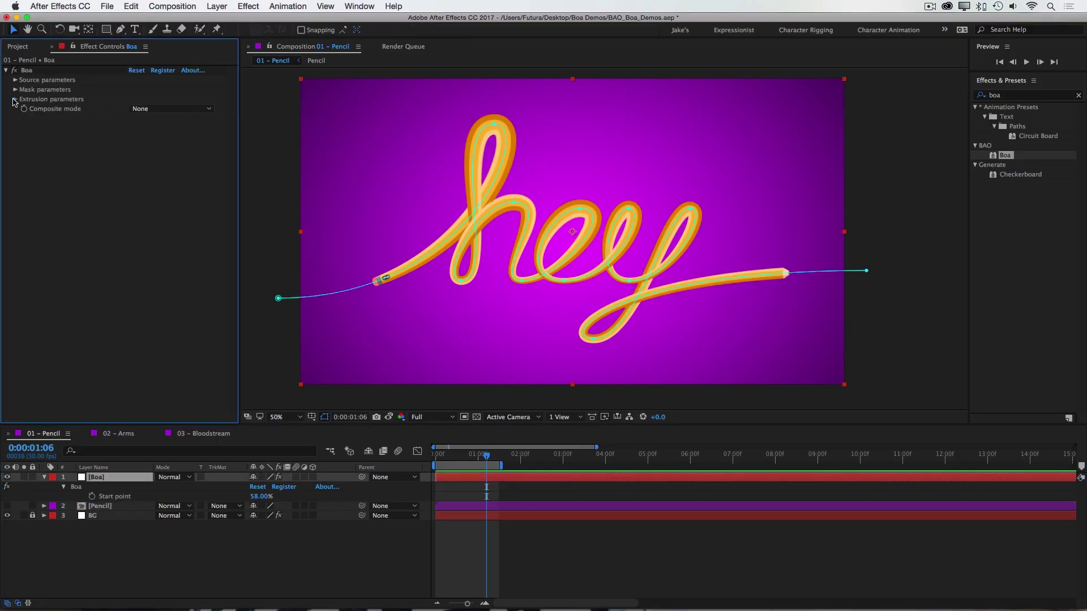
Set the camera mode in the Boa extrusion parameters to 3D (composition).
left_click(15, 100)
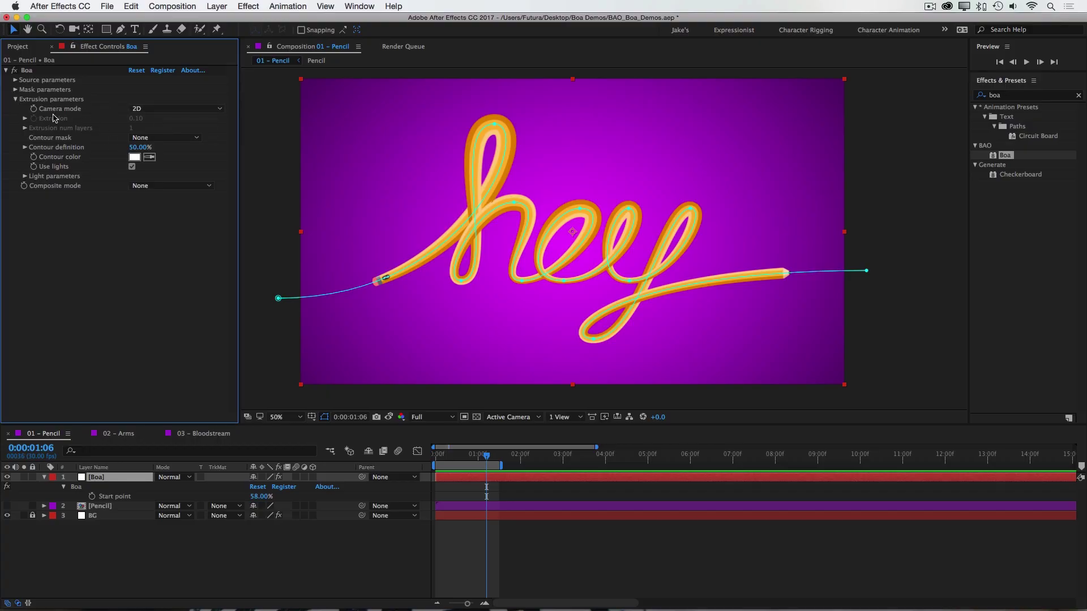
left_click(160, 109)
left_click(157, 137)
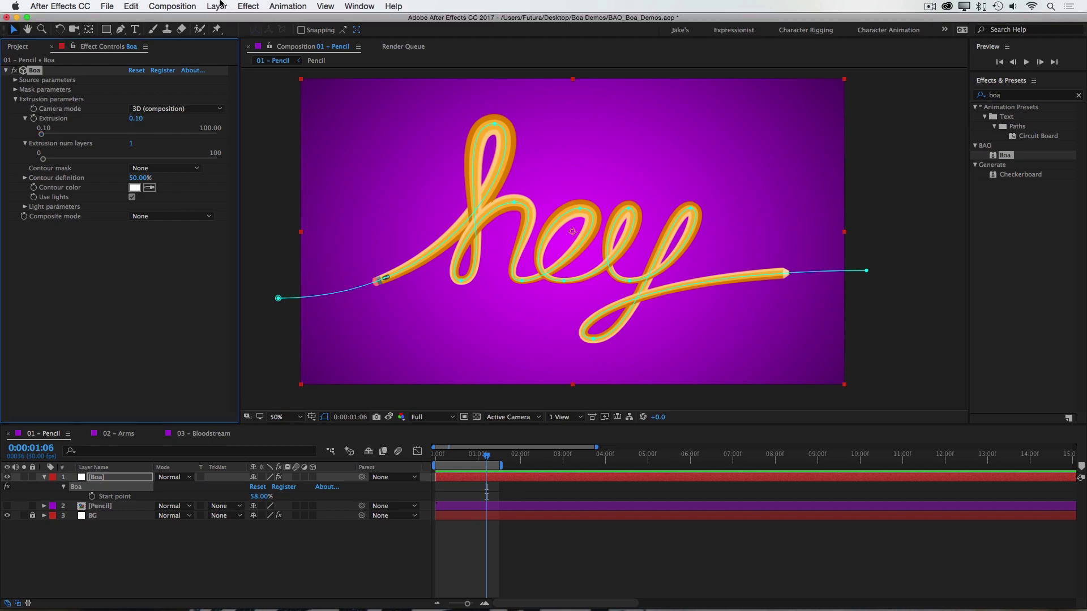
Add a new two-node camera to the composition with the Custom preset.
left_click(218, 6)
mouse_move(222, 19)
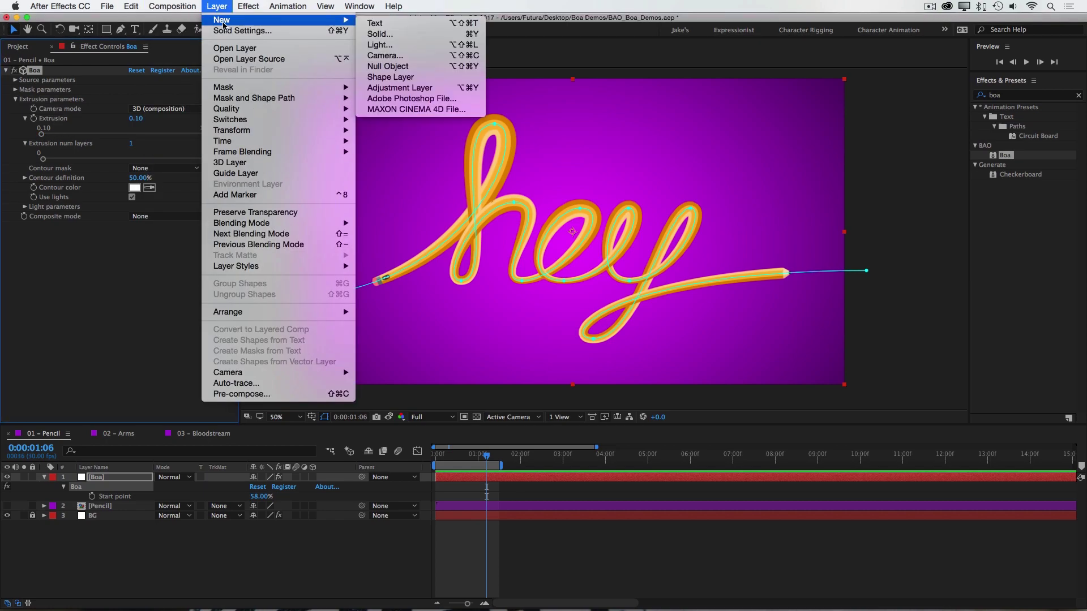
left_click(412, 59)
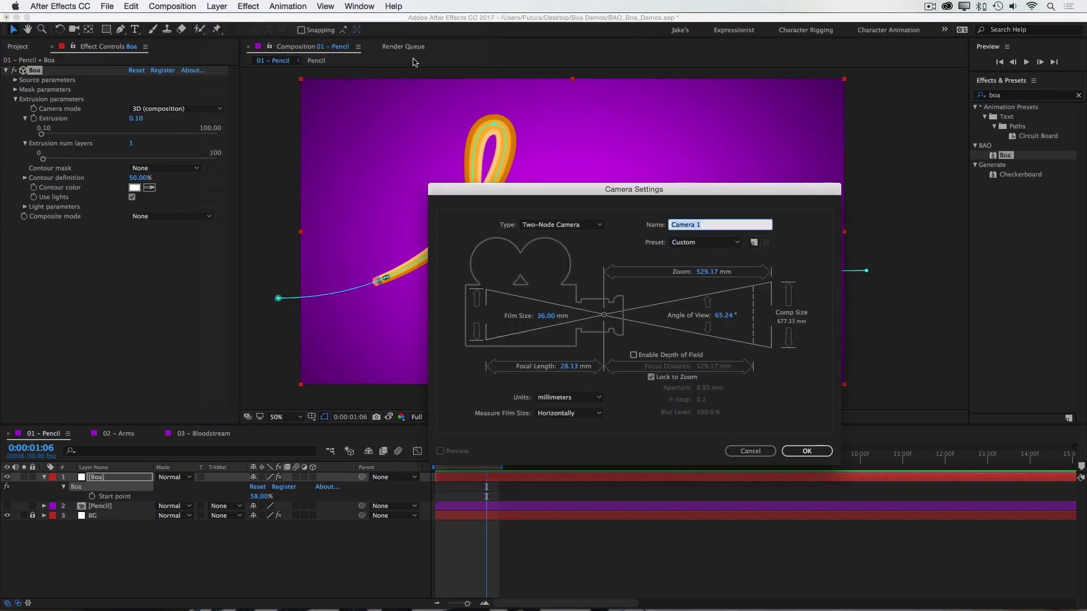
left_click(696, 248)
left_click(702, 325)
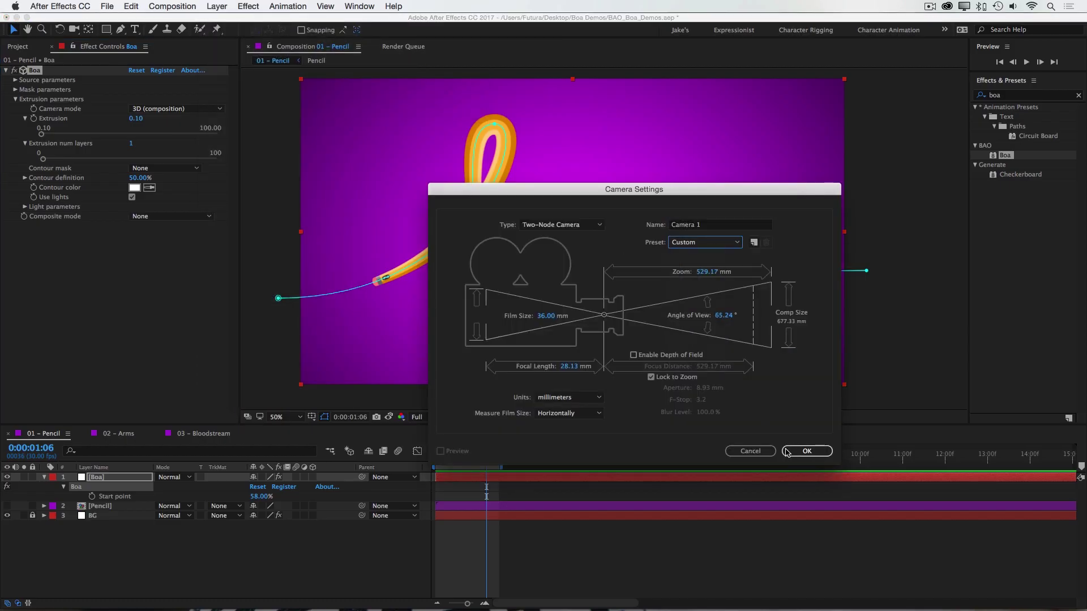
left_click(807, 451)
Orbit the camera to an angled view of the lettering and set the Boa extrusion to 43.28.
key("c")
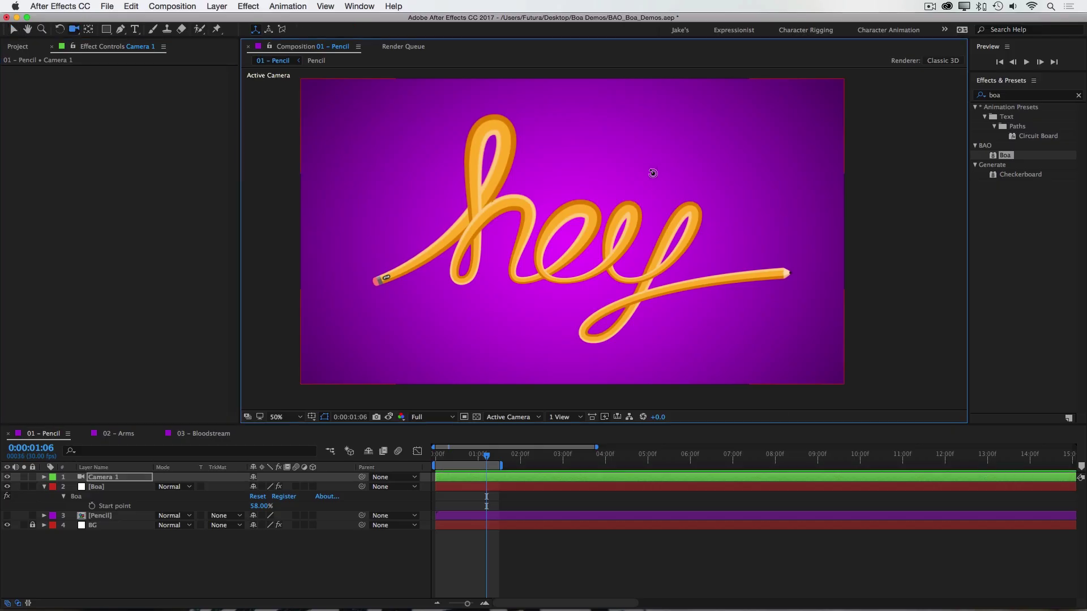
left_click_drag(653, 173, 611, 196)
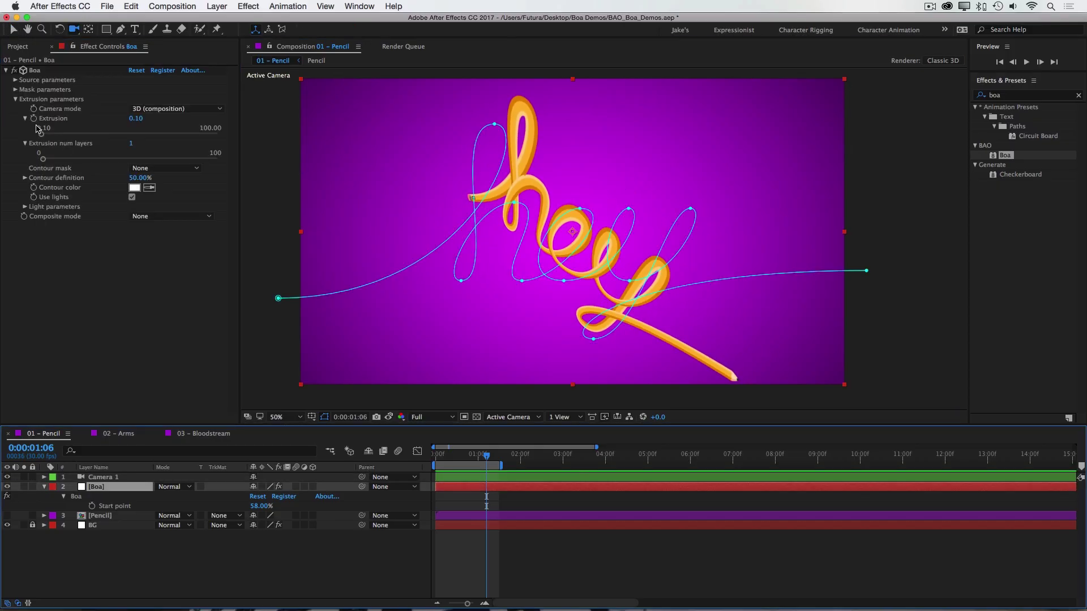
left_click_drag(38, 129, 118, 134)
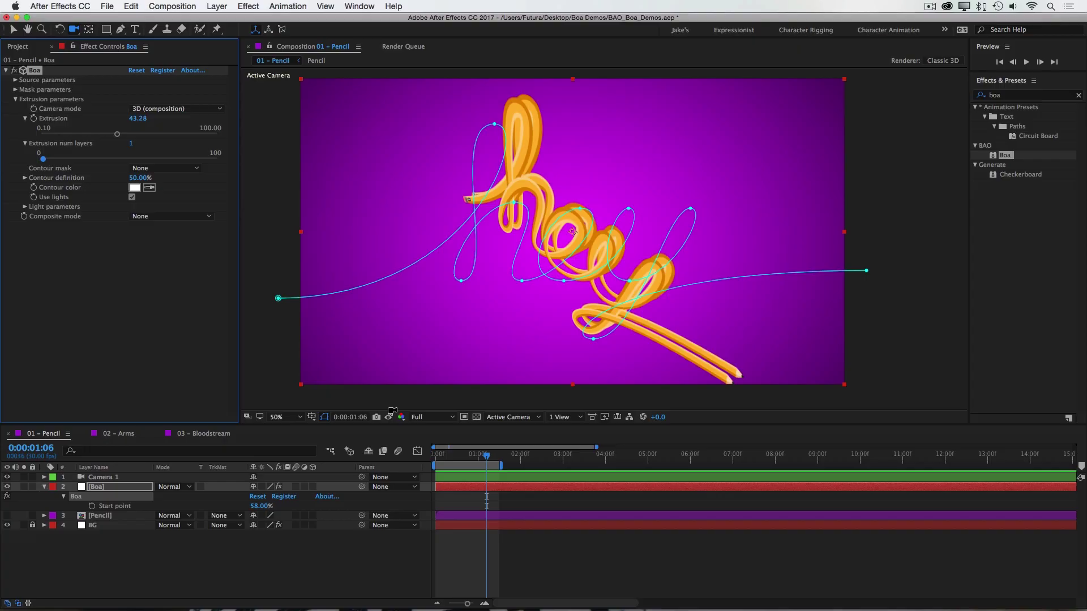
Hide the mask path outlines and set the number of extrusion layers to 14.
left_click(326, 417)
key("v")
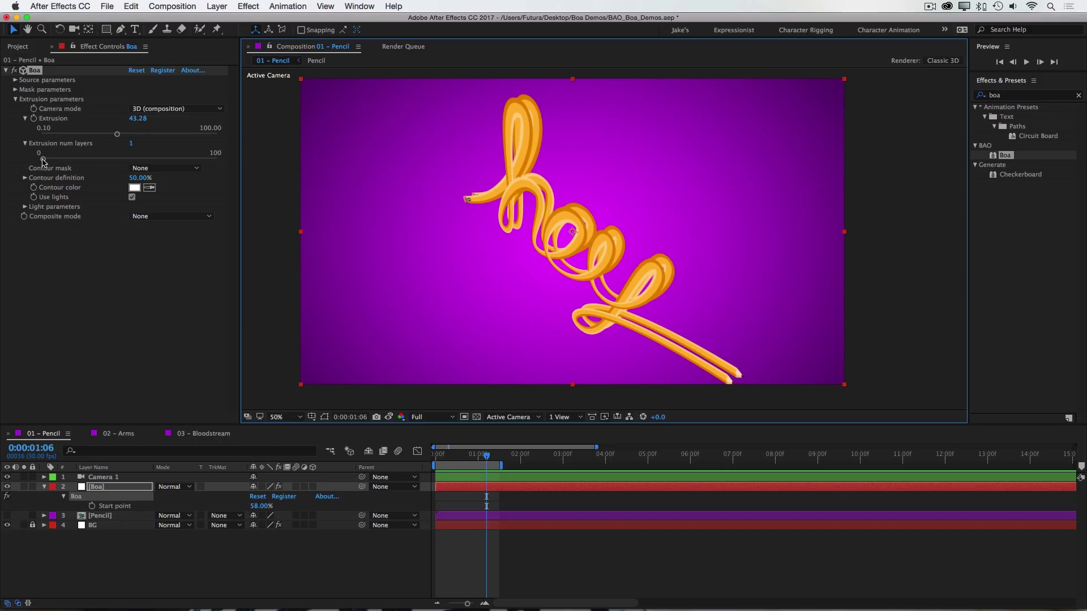
left_click_drag(44, 161, 66, 163)
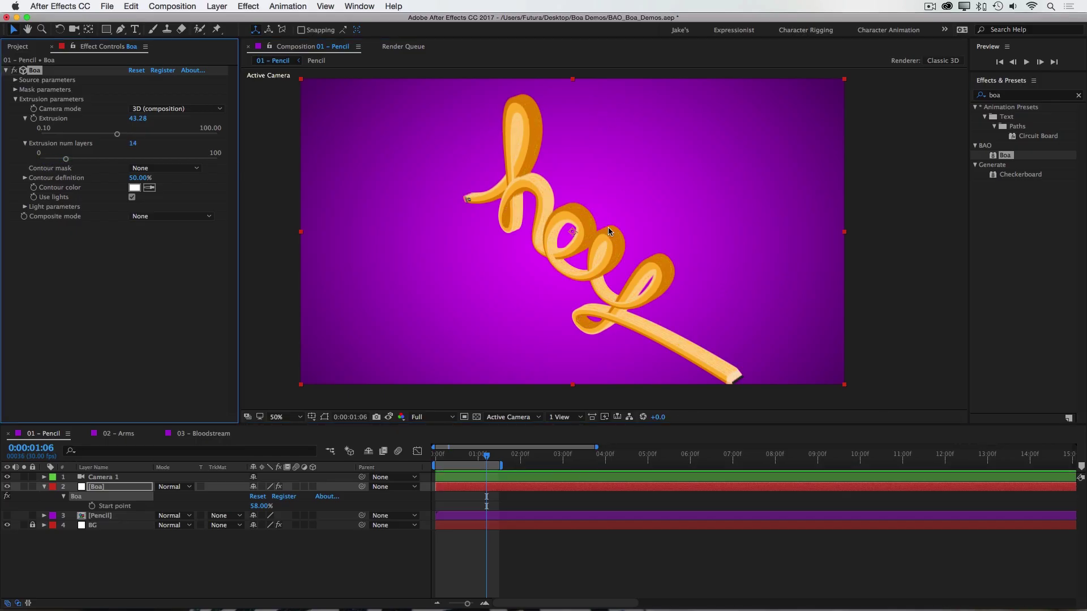
Orbit the camera around the extruded lettering and undo that orbit.
key("c")
left_click_drag(642, 302, 686, 234)
key("super+z")
Set the Boa twist at mask start to 240°.
left_click(15, 90)
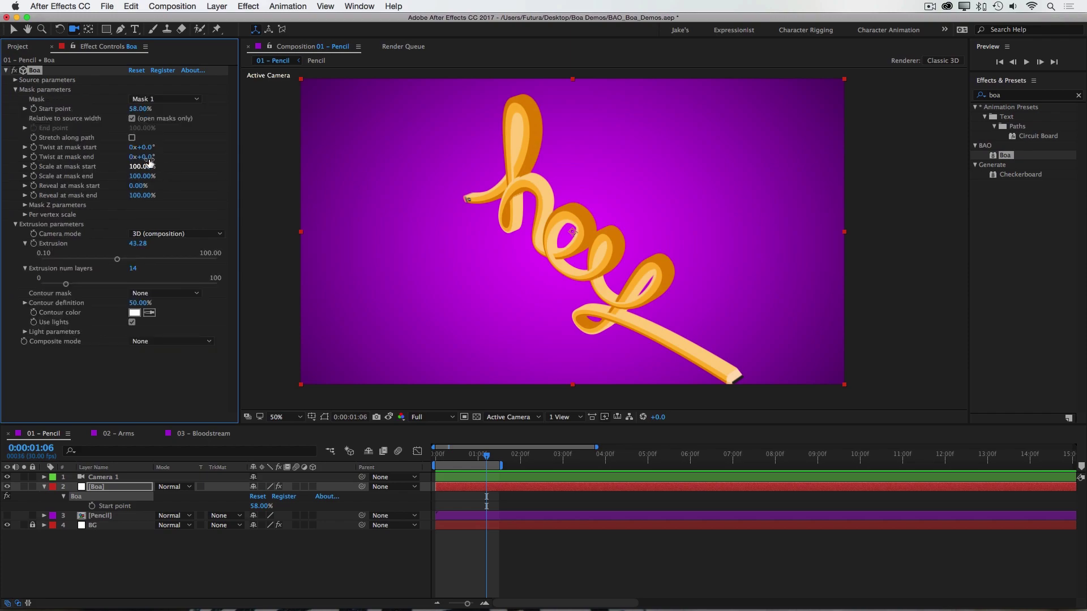
left_click_drag(142, 147, 281, 151)
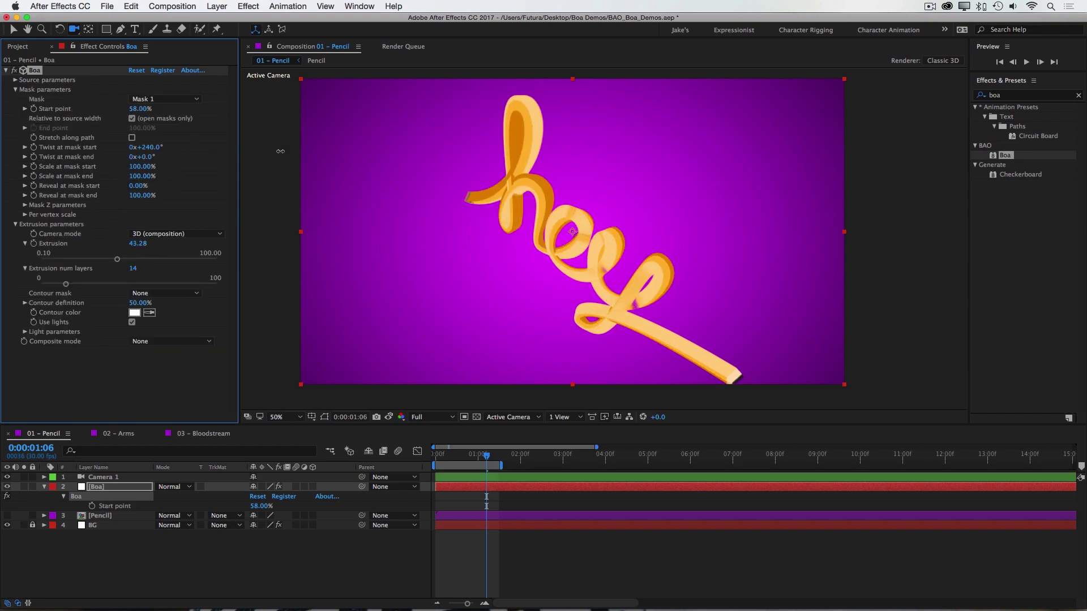
Set the extrusion to 42.32, trying 37 extrusion layers before setting the layer count to 1.
key("v")
scroll(621, 300, "up", 1)
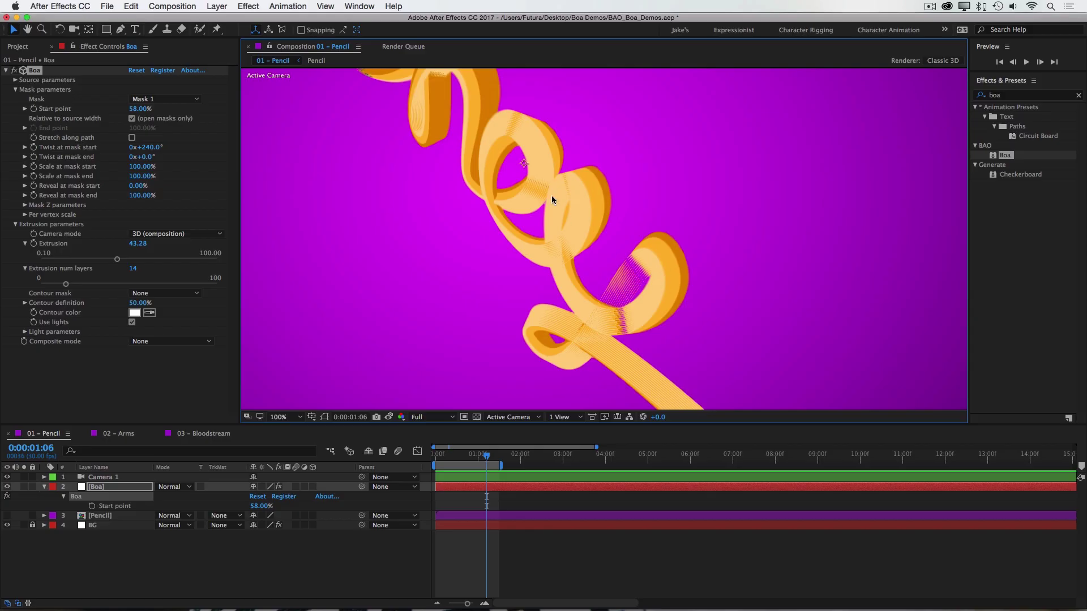
left_click_drag(521, 163, 530, 196)
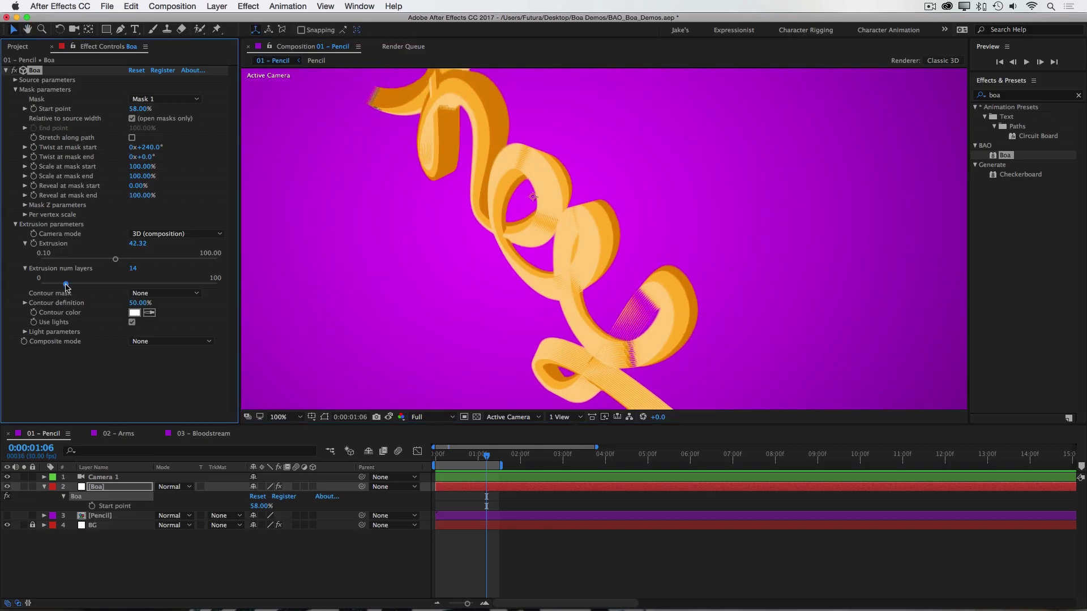
left_click_drag(67, 284, 107, 286)
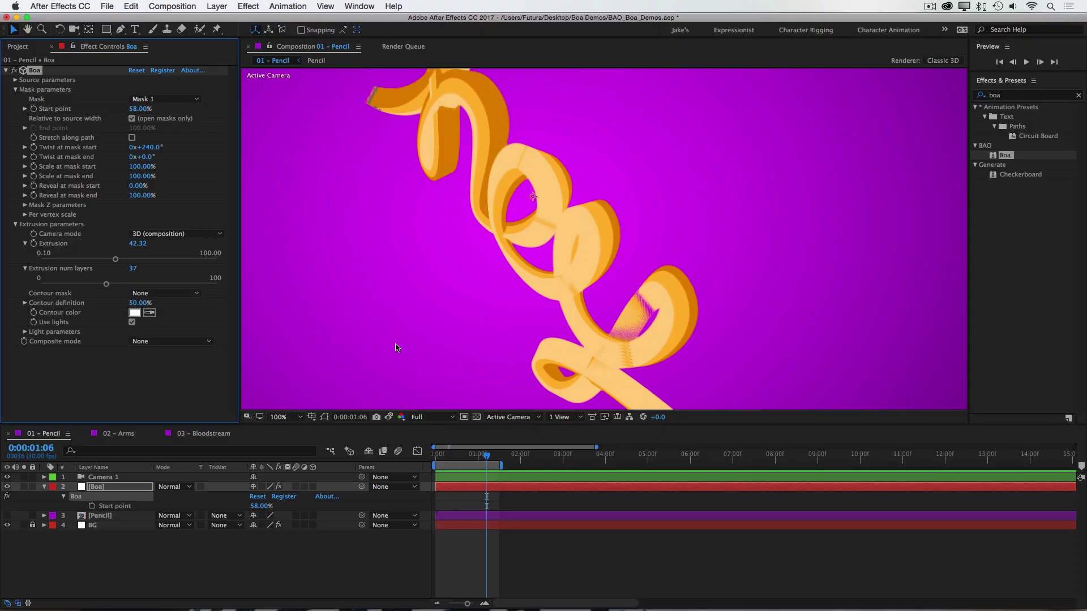
left_click(133, 270)
key("Return")
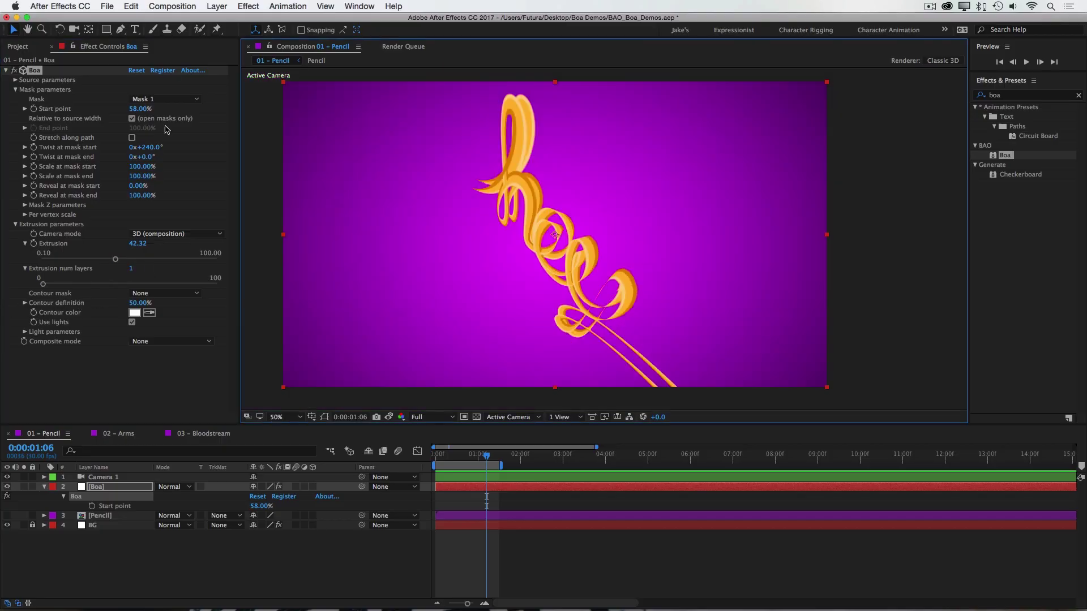
Add a full-frame rectangular mask to the Boa layer and assign Mask 2 as the contour mask.
double_click(103, 32)
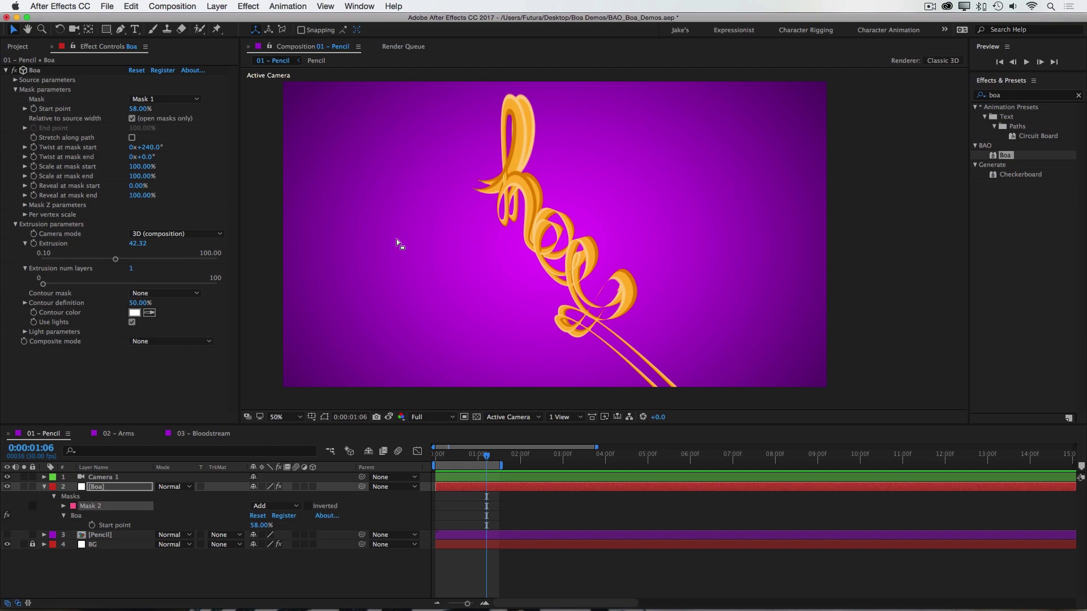
left_click(324, 417)
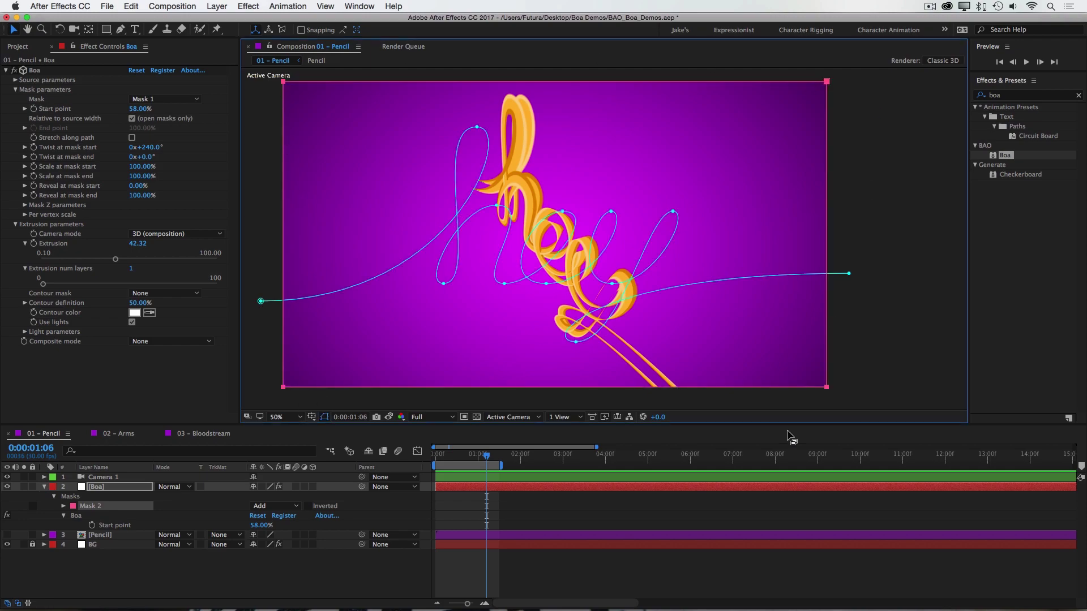
left_click(148, 294)
left_click(141, 334)
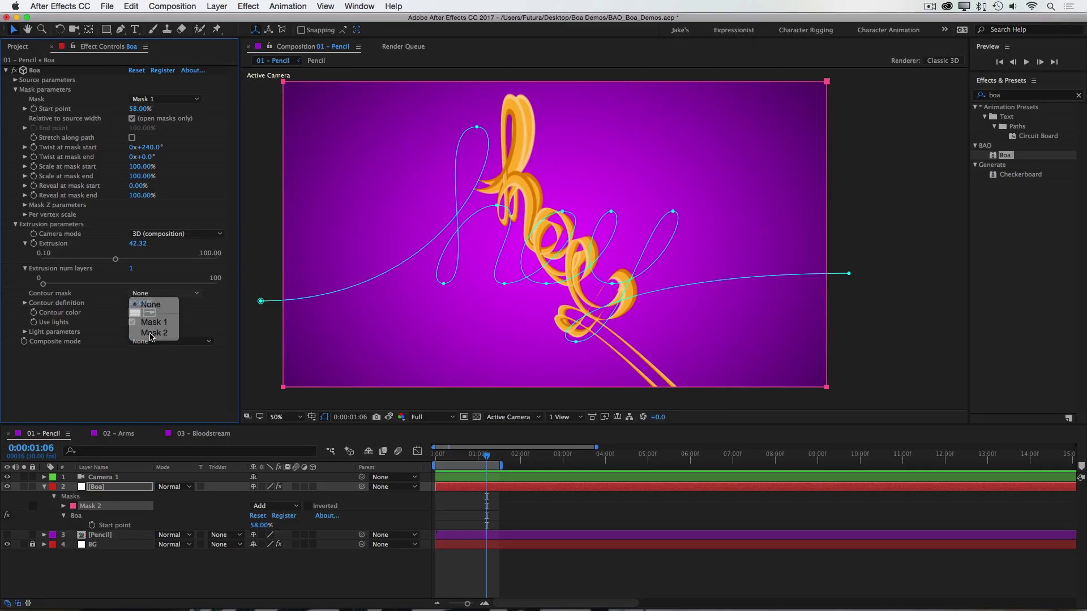
Orbit the camera to a nearly frontal view of the "hey" lettering.
key("c")
left_click_drag(548, 257, 613, 231)
key("v")
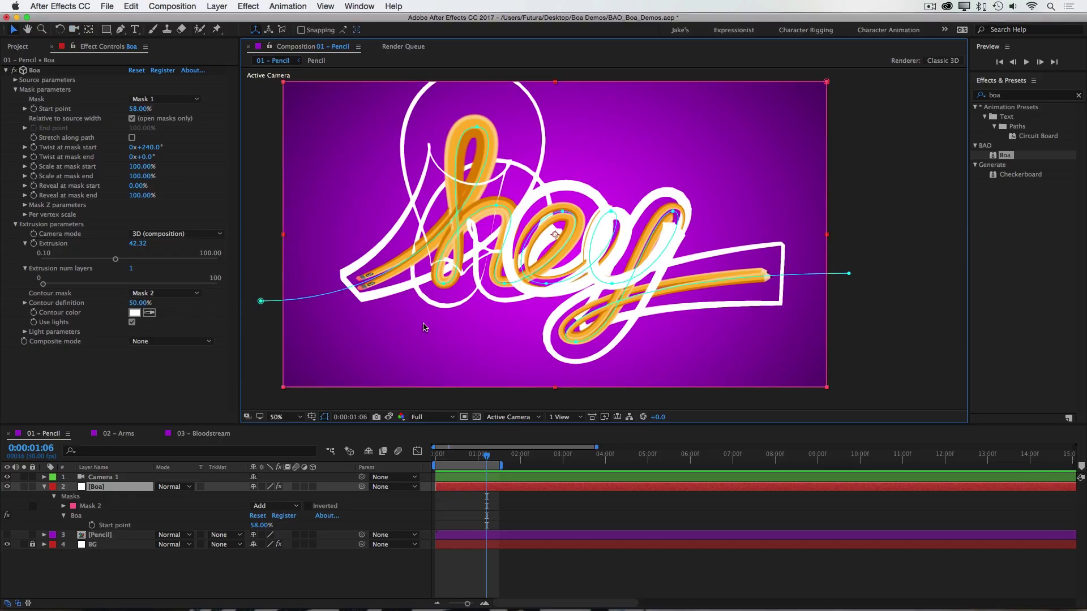
Shrink Mask 2 to a narrow horizontal band and pull its ends slightly inward so the contour hugs the pencil.
left_click_drag(263, 71, 306, 93)
double_click(284, 83)
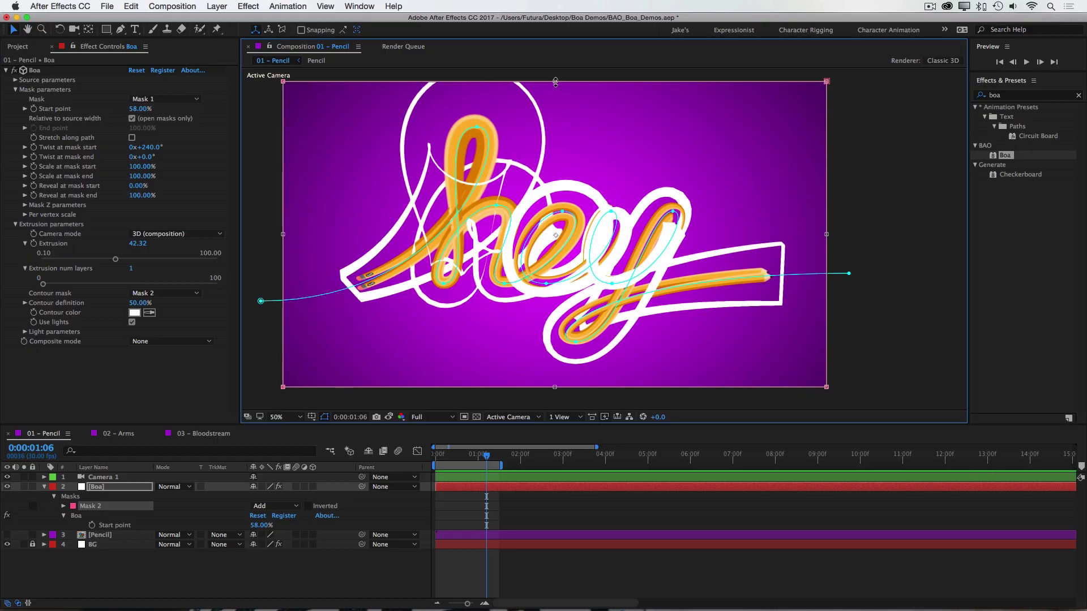
left_click_drag(556, 83, 548, 212)
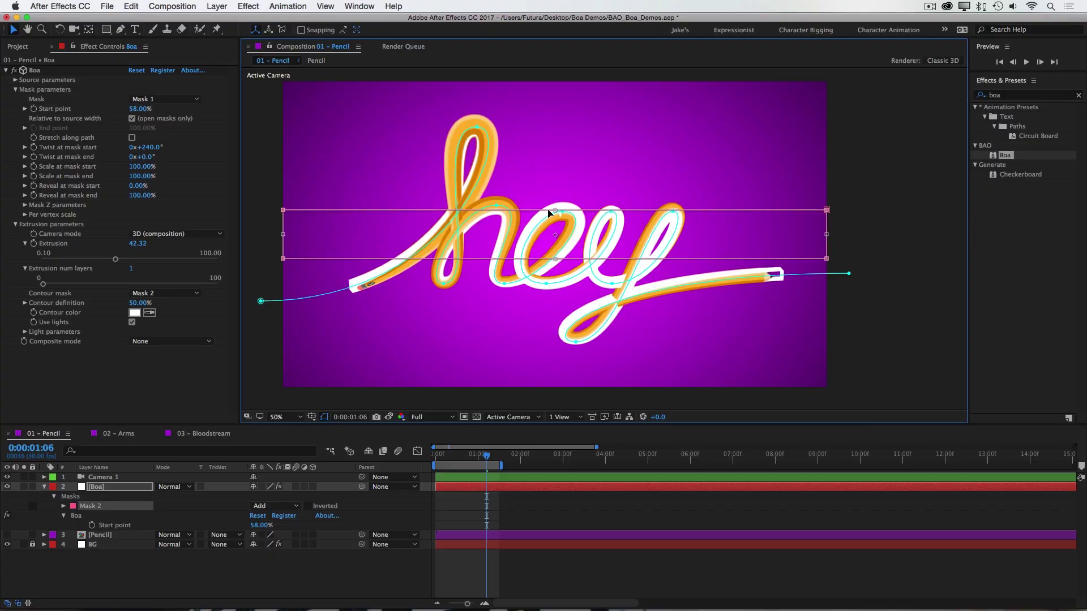
left_click_drag(286, 238, 283, 233)
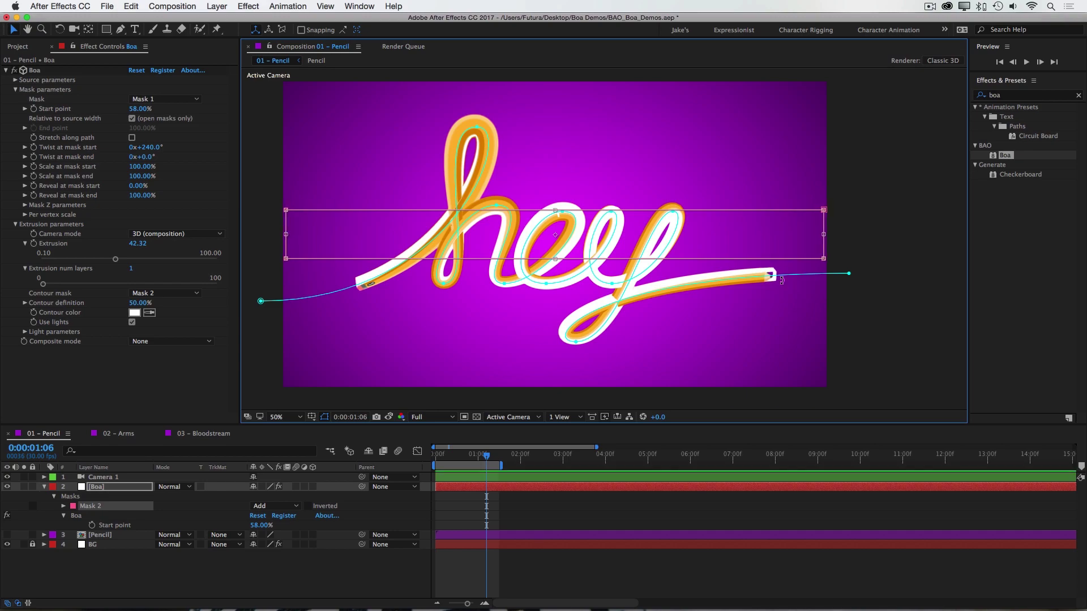
key("Return")
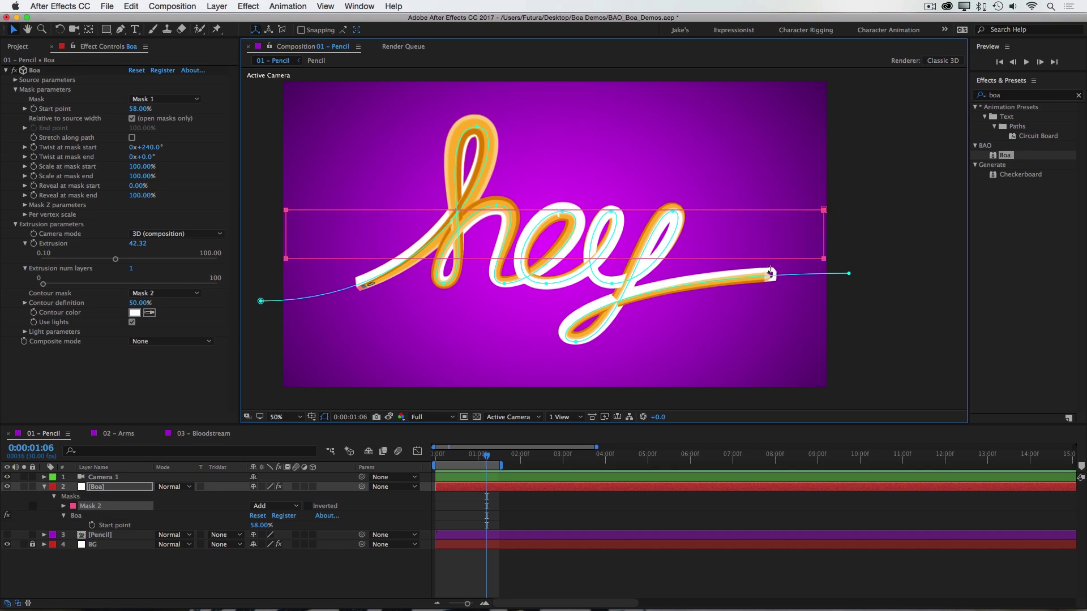
Sample the pencil's dark orange from the top of the "h" as the contour color.
left_click(149, 312)
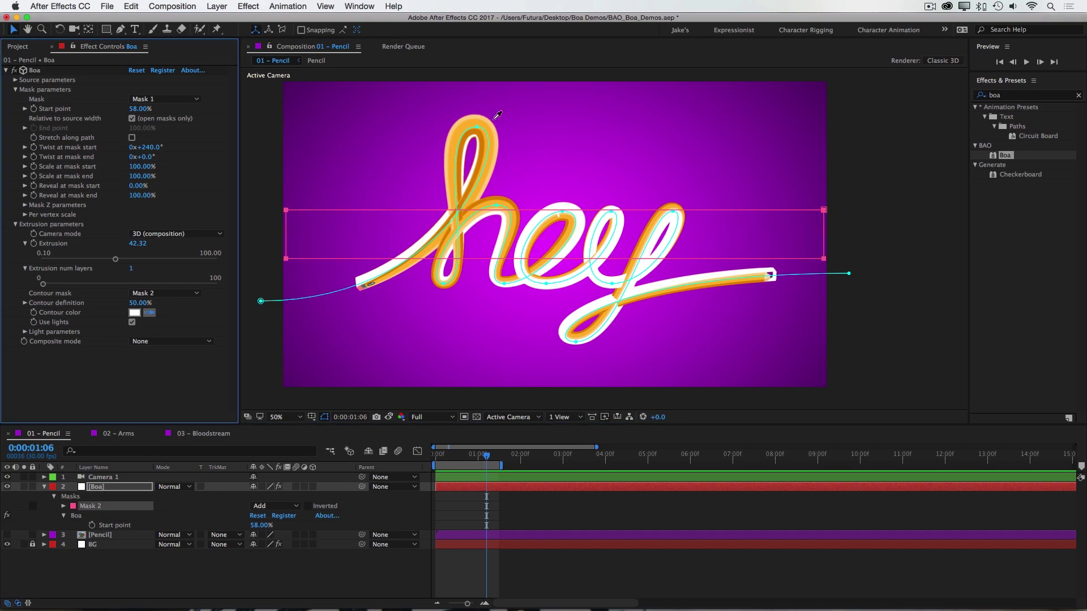
left_click(470, 135)
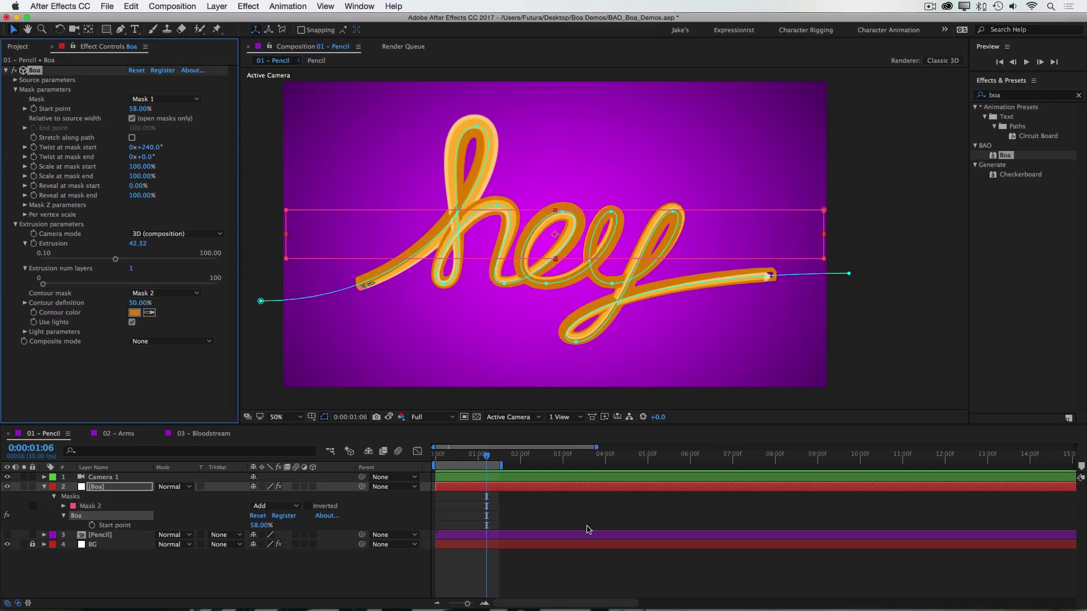
left_click(595, 599)
left_click(579, 328)
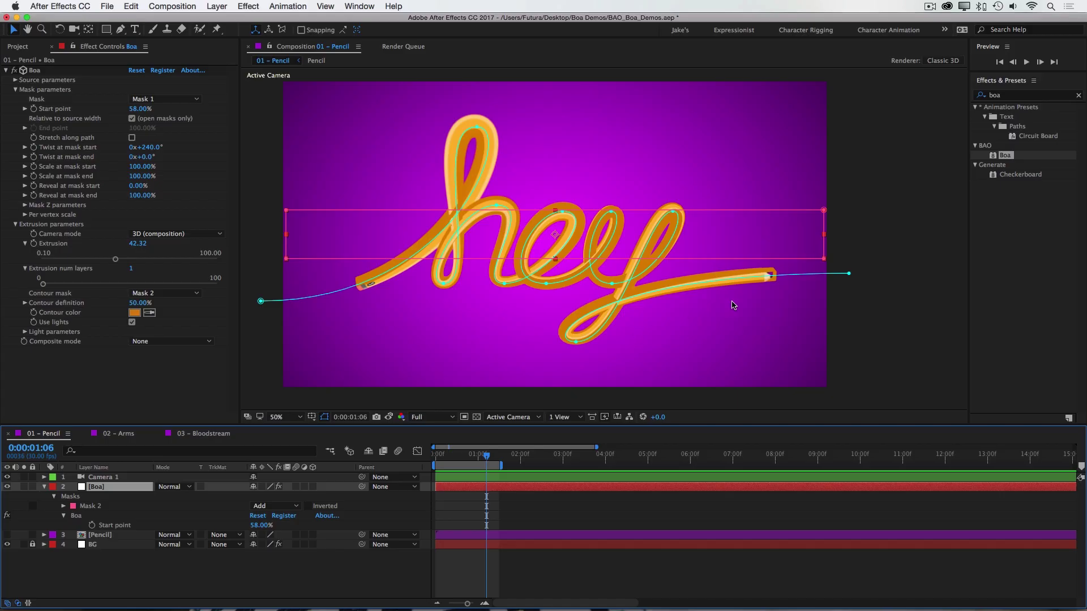
Move the two corner vertices at Mask 2's right end inward to form a point matching the pencil tip.
key("z")
left_click(773, 283)
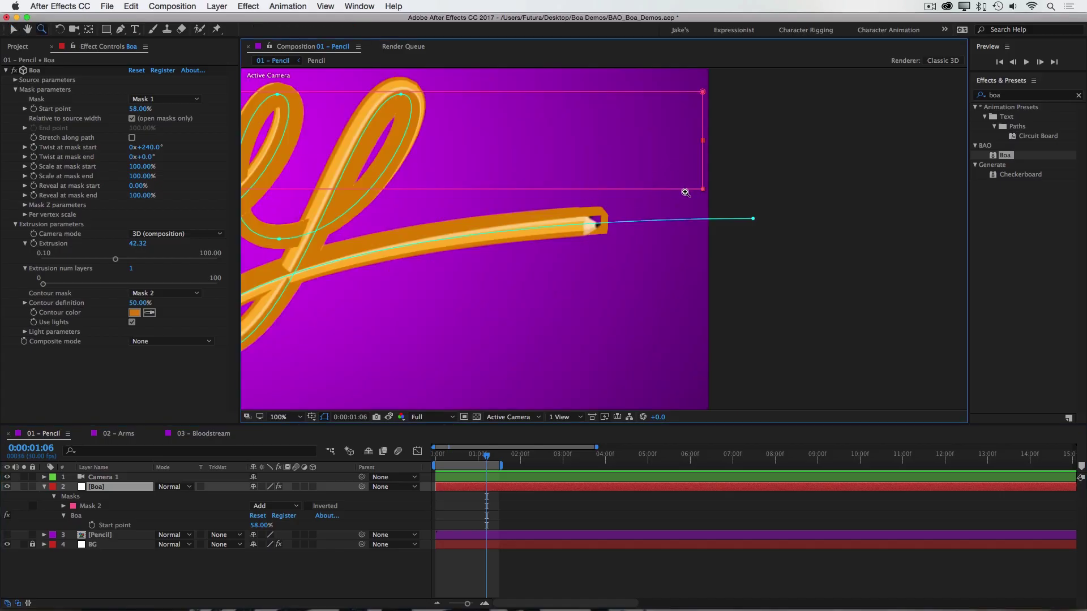
key("v")
left_click(703, 141)
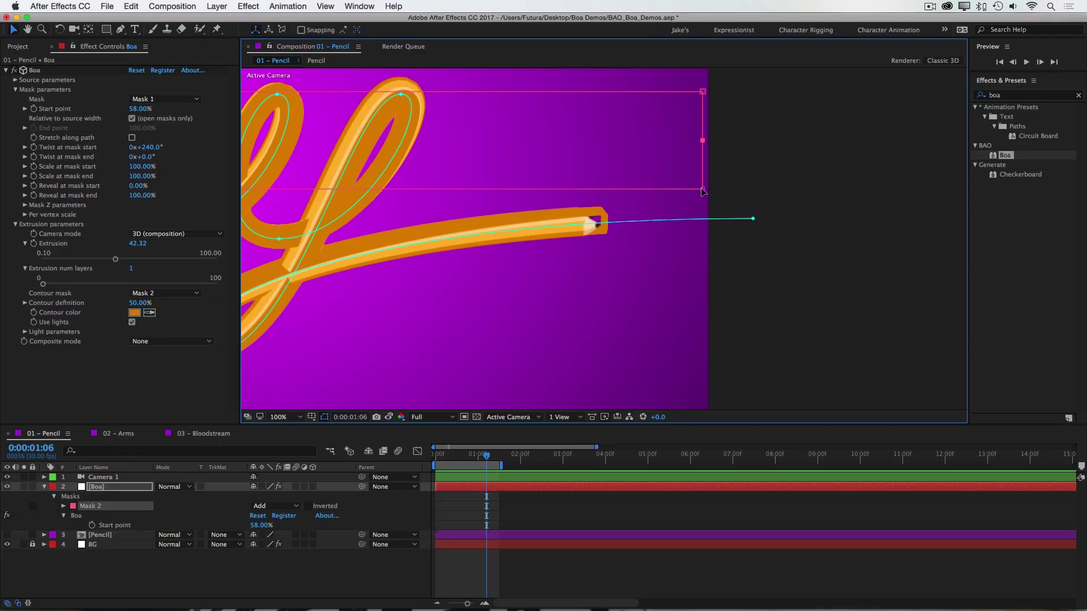
mouse_move(702, 91)
left_mouse_down()
mouse_move(657, 90)
mouse_move(692, 87)
left_mouse_up()
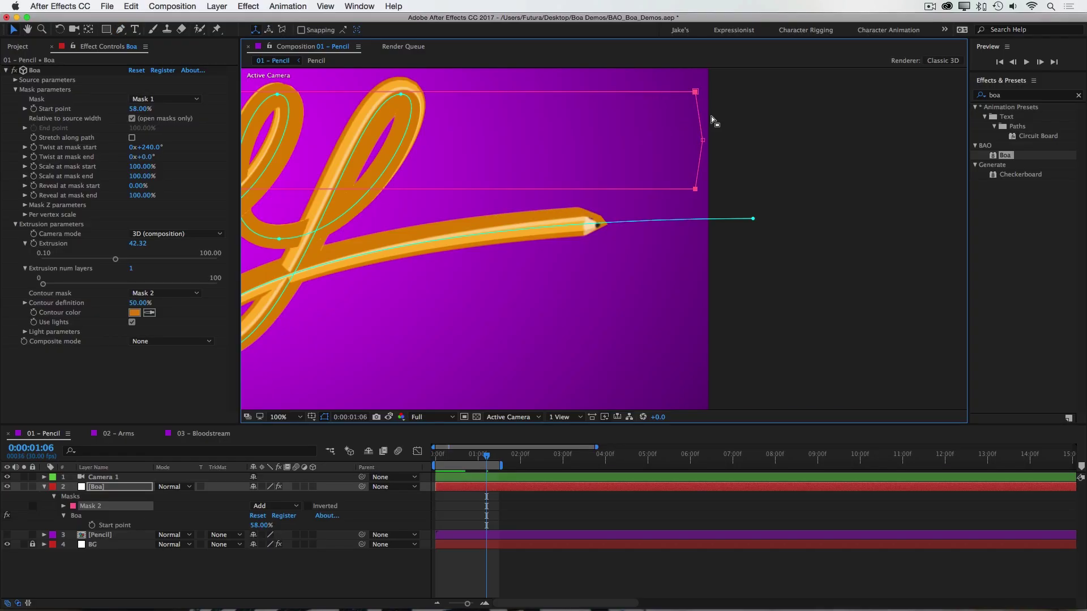
left_click_drag(703, 141, 701, 143)
Examine the contoured 3D lettering as a whole and up close with the Boa layer deselected.
key("z")
left_click(490, 189, "alt")
key("space")
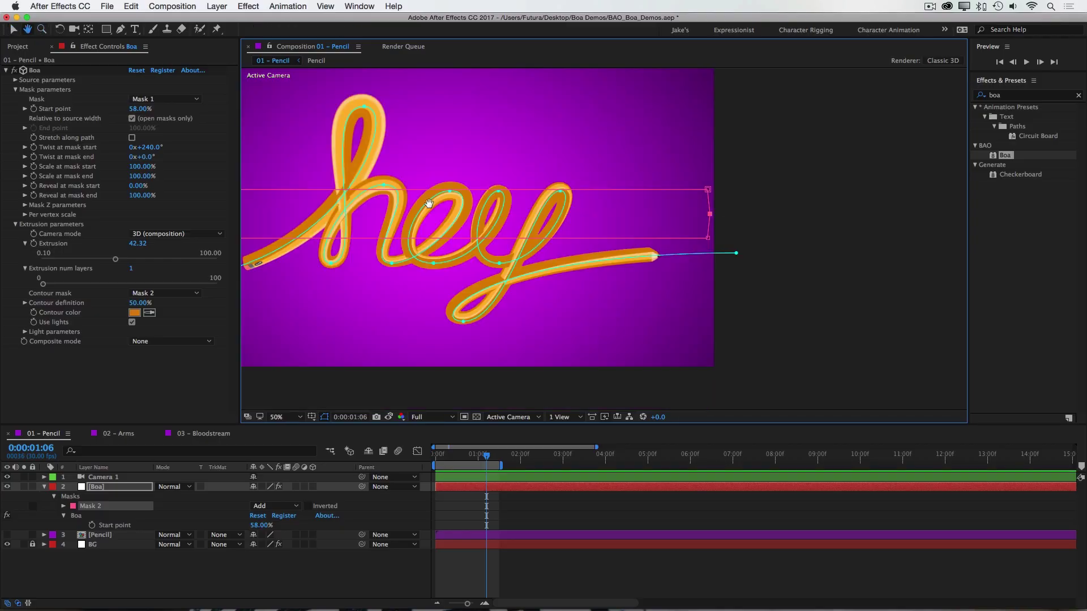
left_click_drag(429, 204, 539, 196)
key("space")
key("v")
left_click(556, 509)
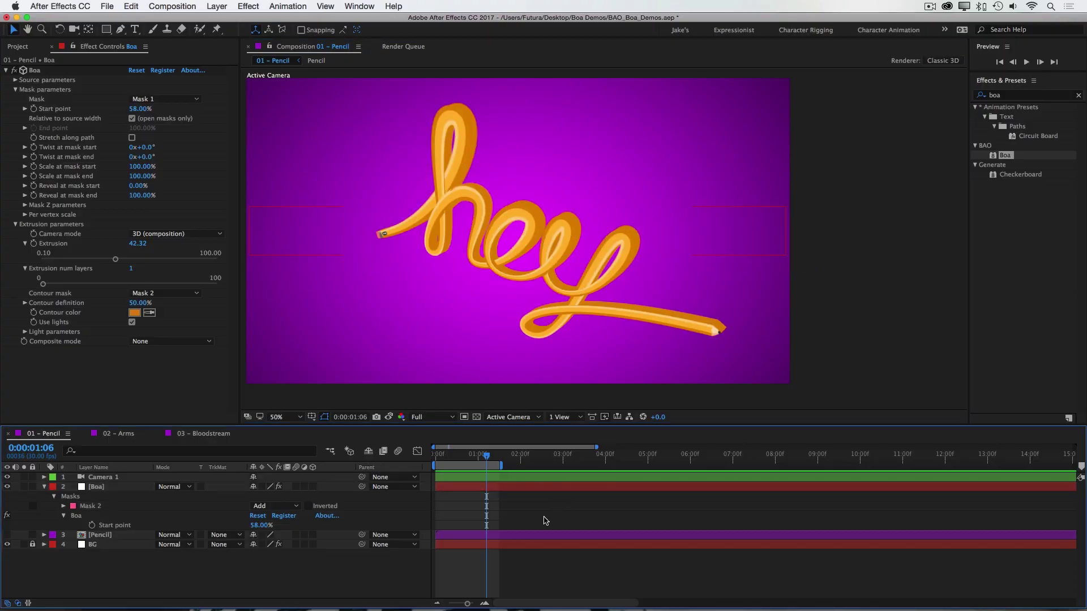
key("F3")
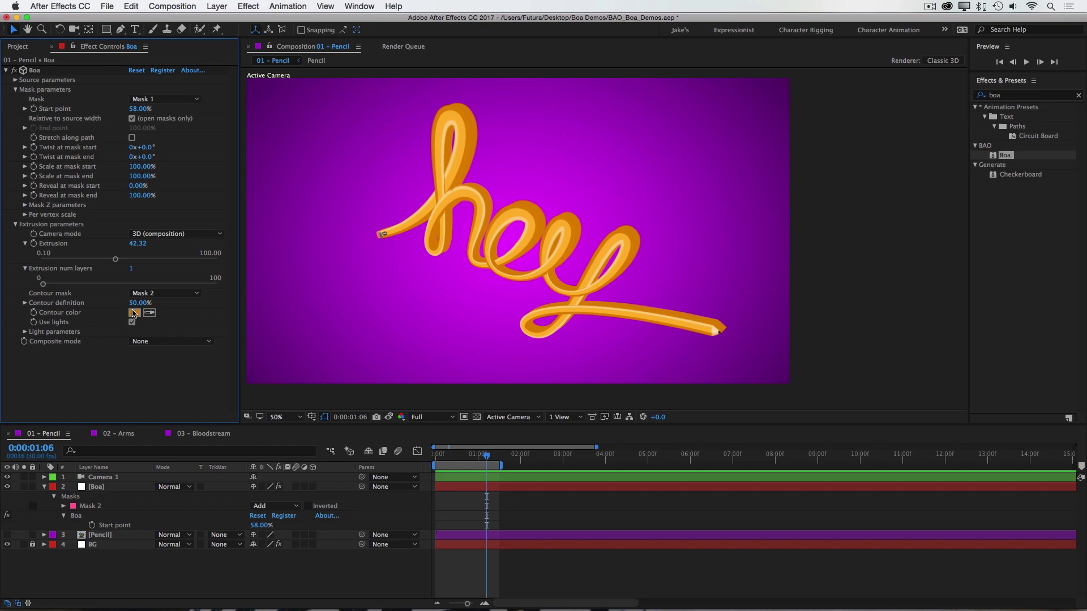
scroll(508, 207, "up", 2)
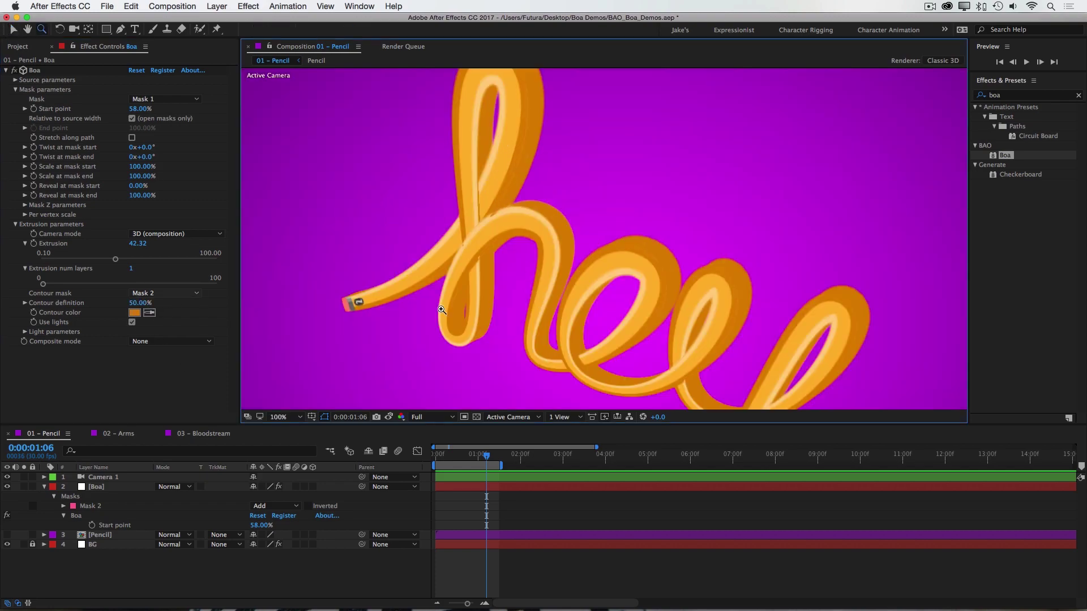
Try a contour definition of 5% on the Boa effect.
left_click(136, 303)
type("50")
key("Return")
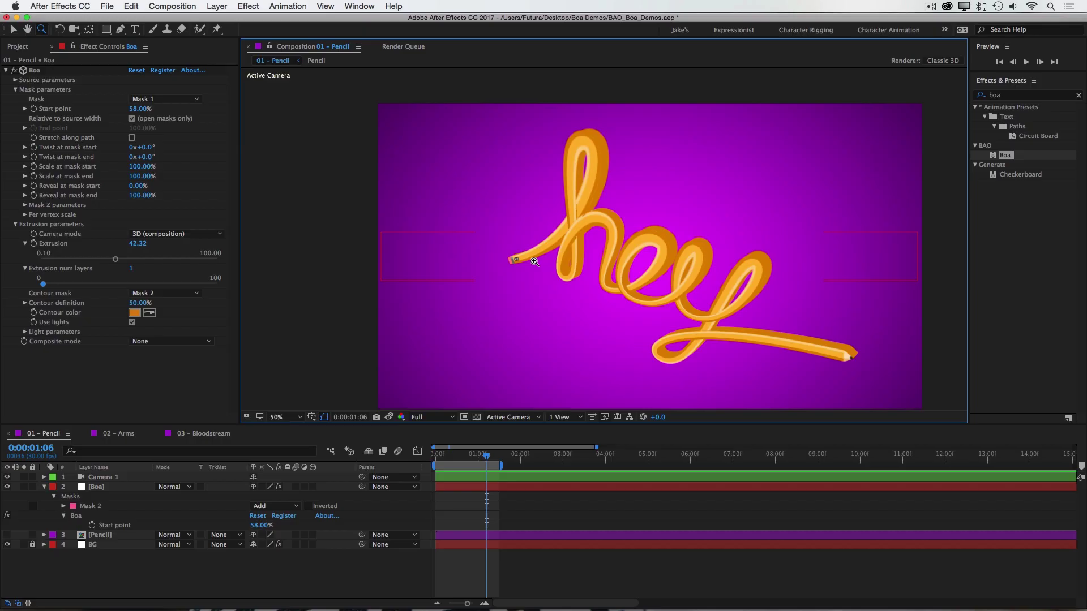
Add a white point light at 100% intensity and place it just beyond the composition's left edge.
key("space")
left_click_drag(590, 253, 523, 233)
key("v")
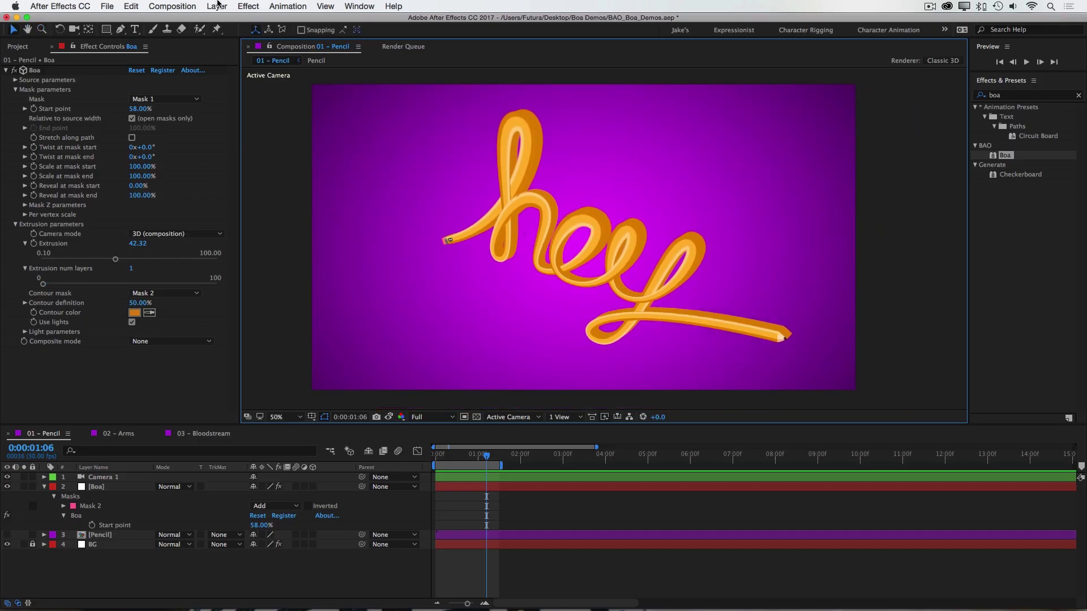
left_click(217, 6)
mouse_move(283, 31)
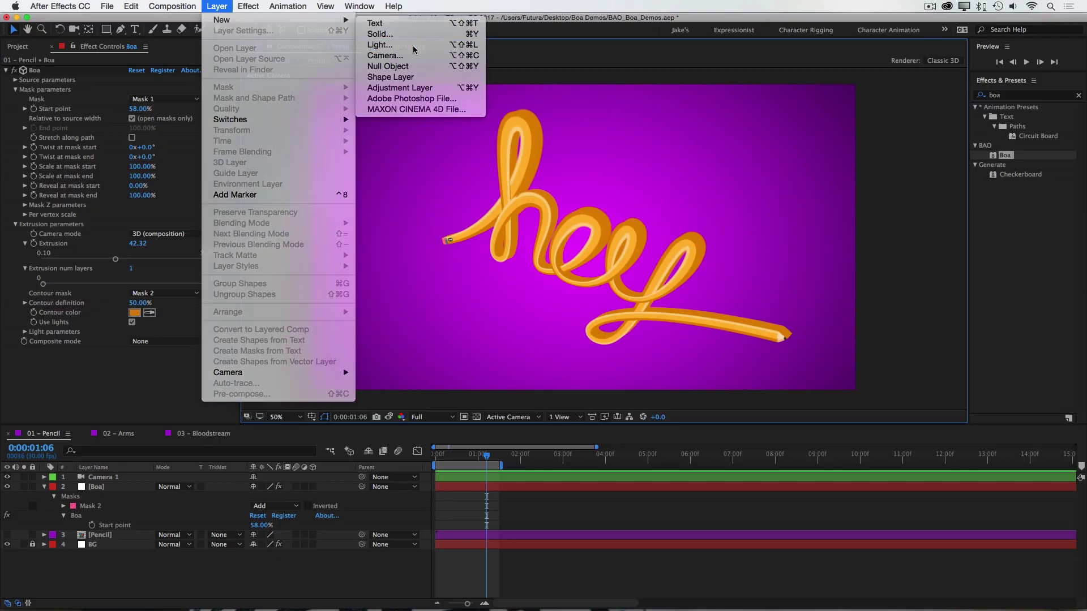
left_click(419, 48)
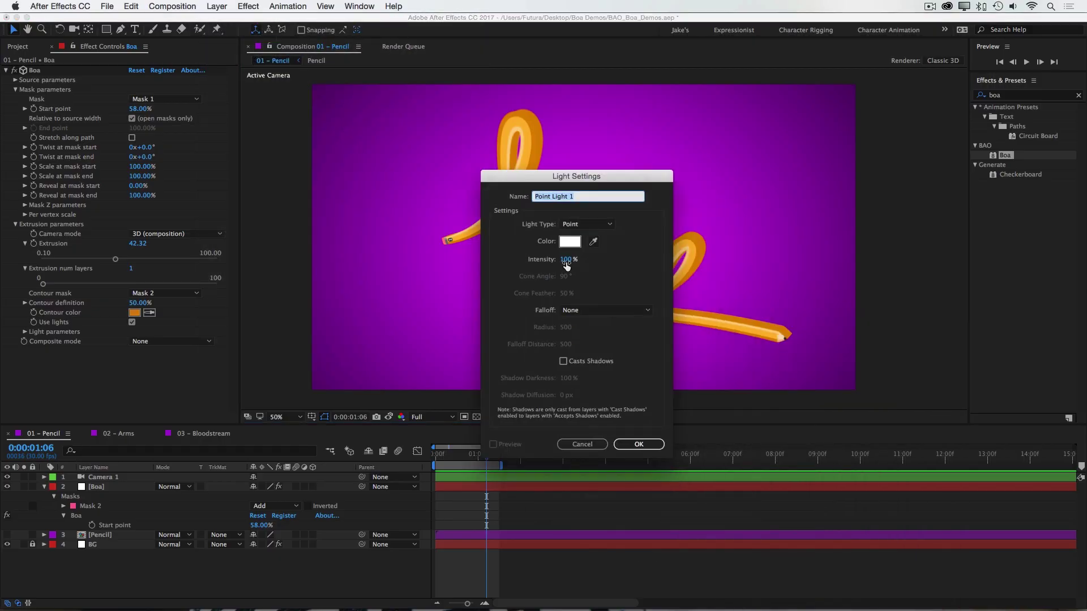
left_click(652, 447)
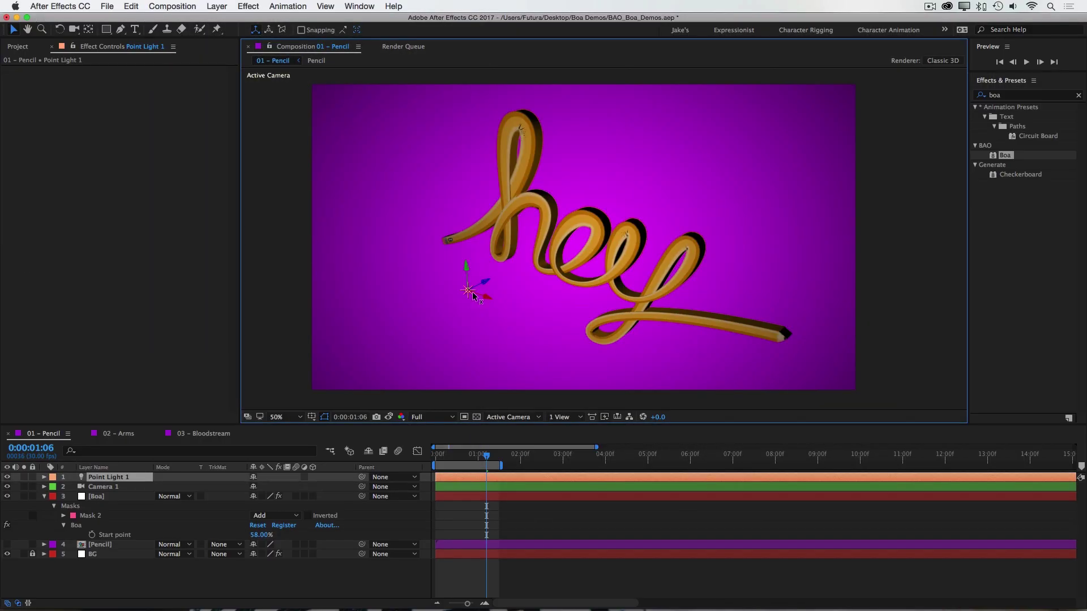
mouse_move(473, 296)
left_mouse_down()
mouse_move(400, 182)
mouse_move(413, 97)
mouse_move(495, 327)
mouse_move(374, 190)
mouse_move(390, 155)
mouse_move(331, 176)
left_mouse_up()
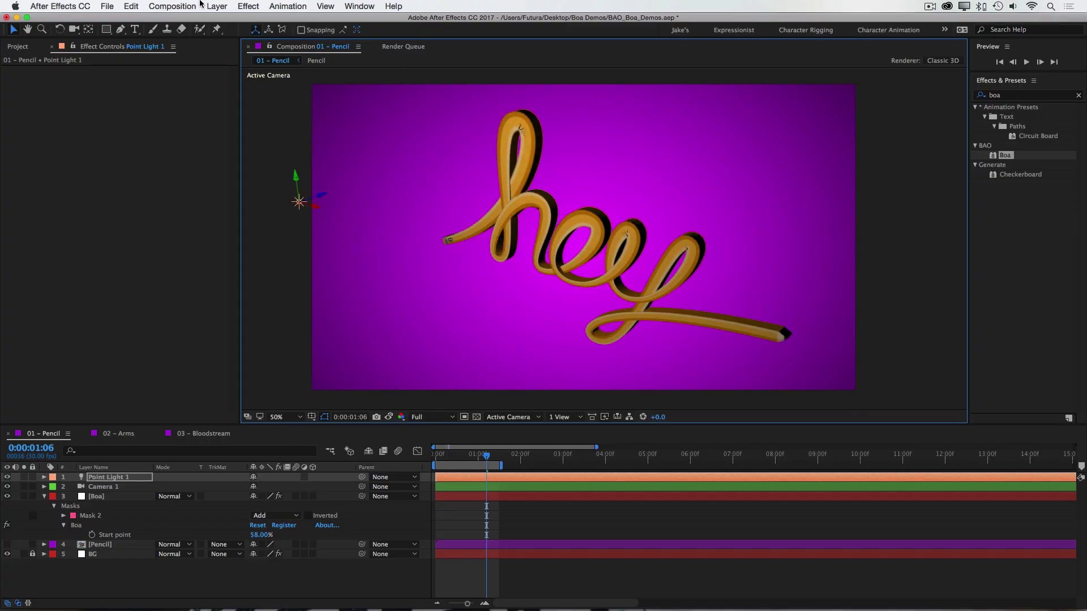
Add an ambient light with an intensity of 44%.
left_click(216, 6)
mouse_move(237, 19)
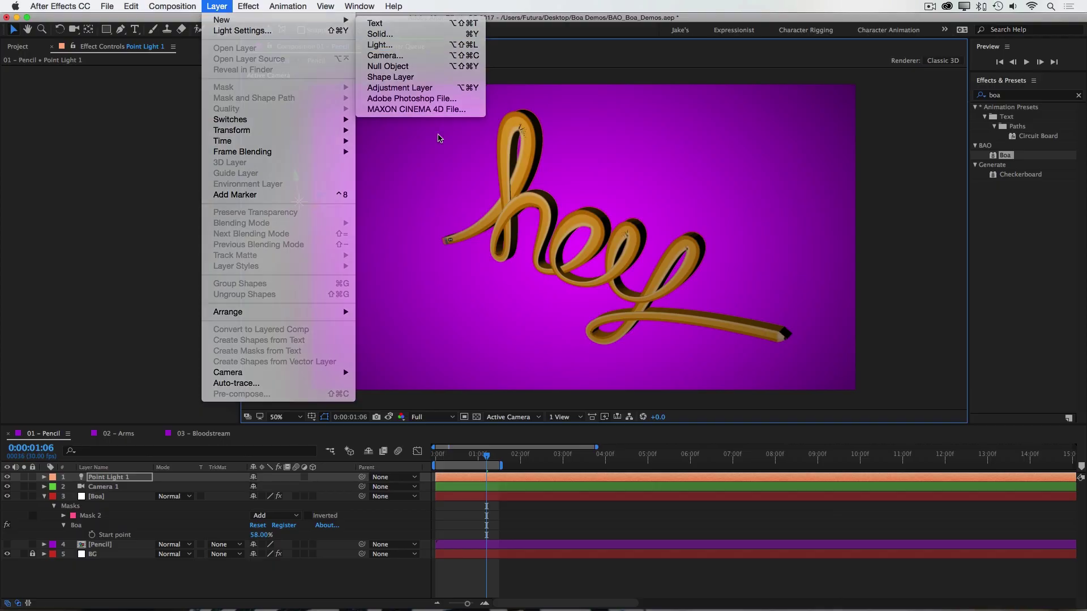
left_click(380, 45)
left_click(586, 225)
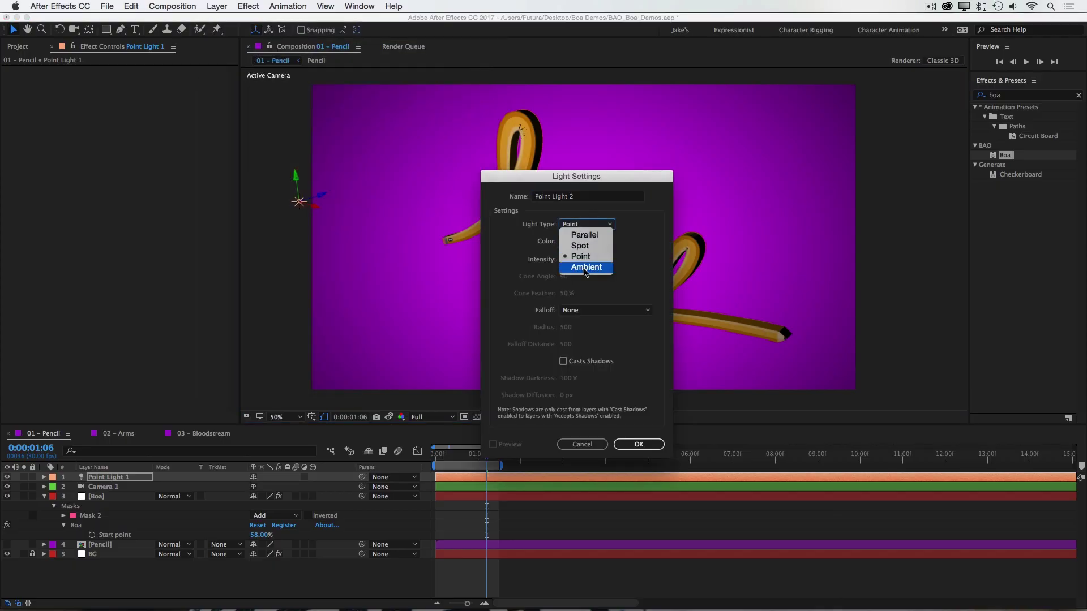
left_click(586, 273)
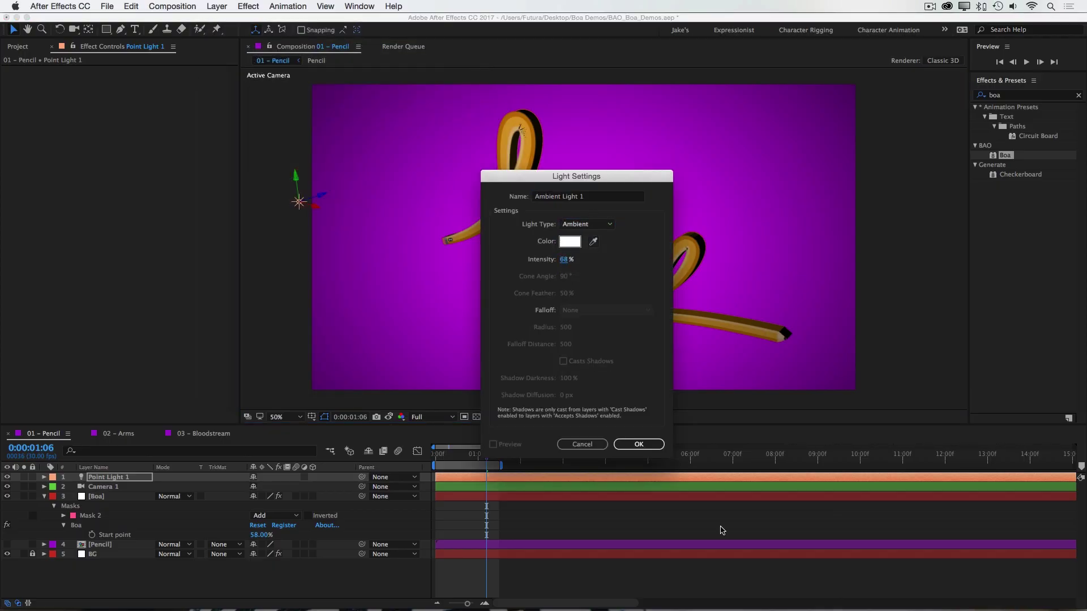
left_click(638, 445)
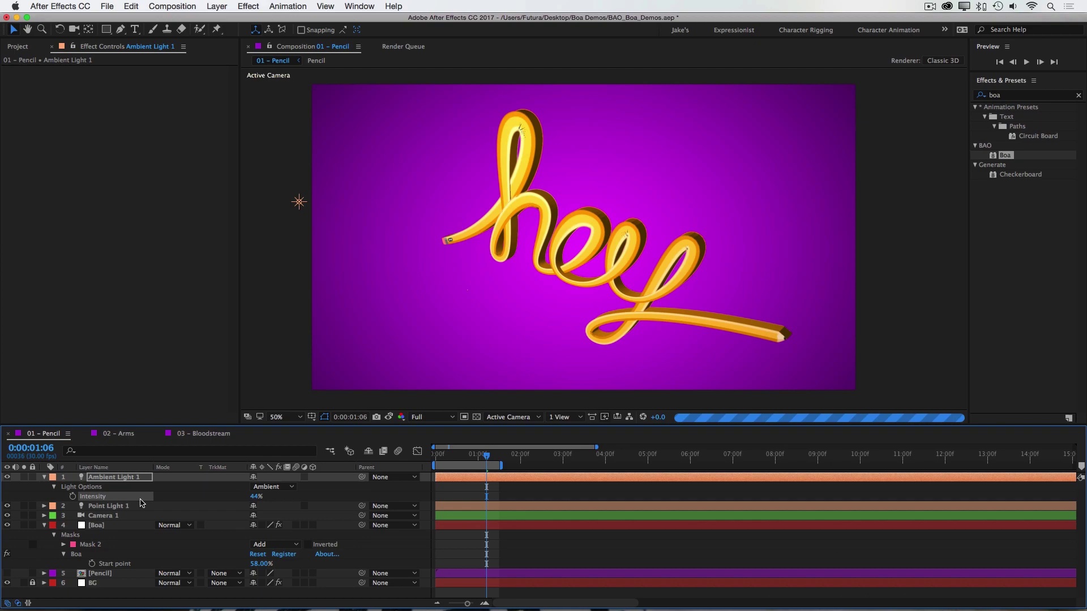
Set the point light's intensity to 74% and the ambient light's to 53%, and move the point light up beside the composition's upper-left corner.
left_click(116, 506)
key("t")
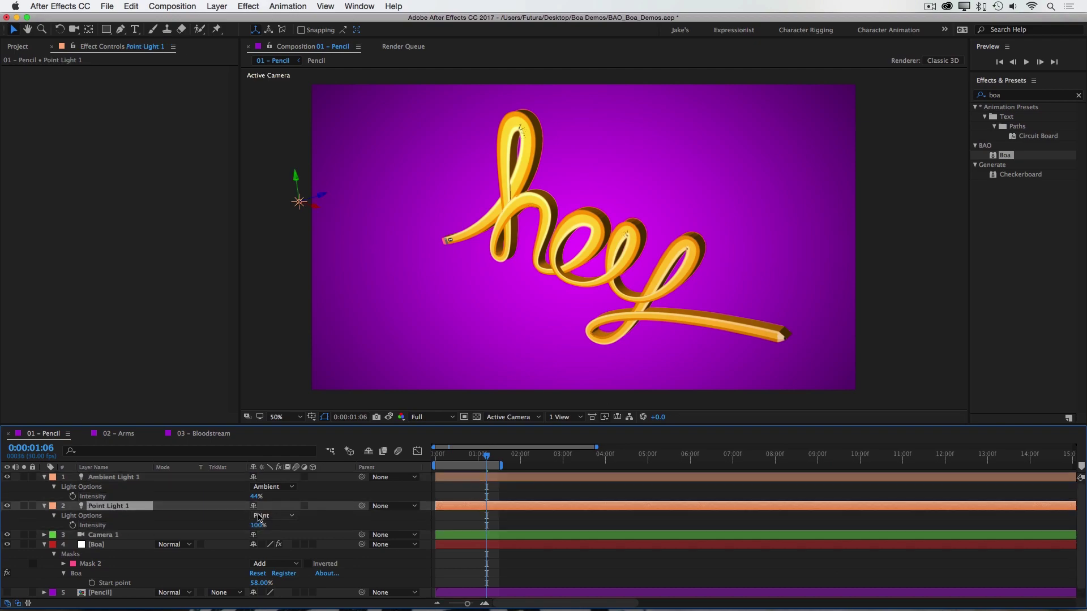
left_click_drag(258, 525, 239, 524)
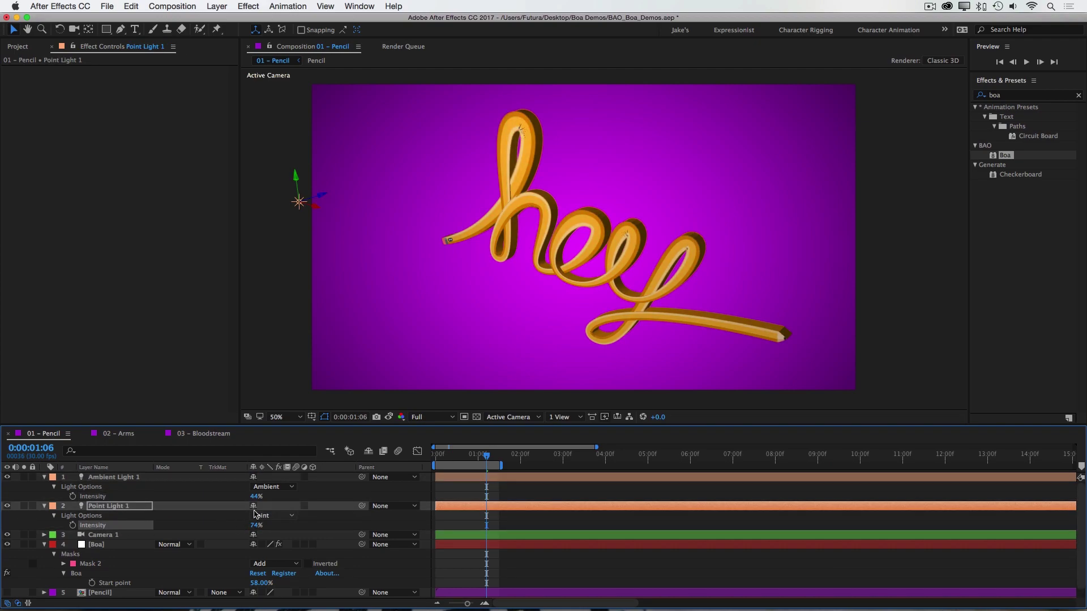
left_click_drag(254, 496, 257, 496)
left_click_drag(299, 202, 292, 138)
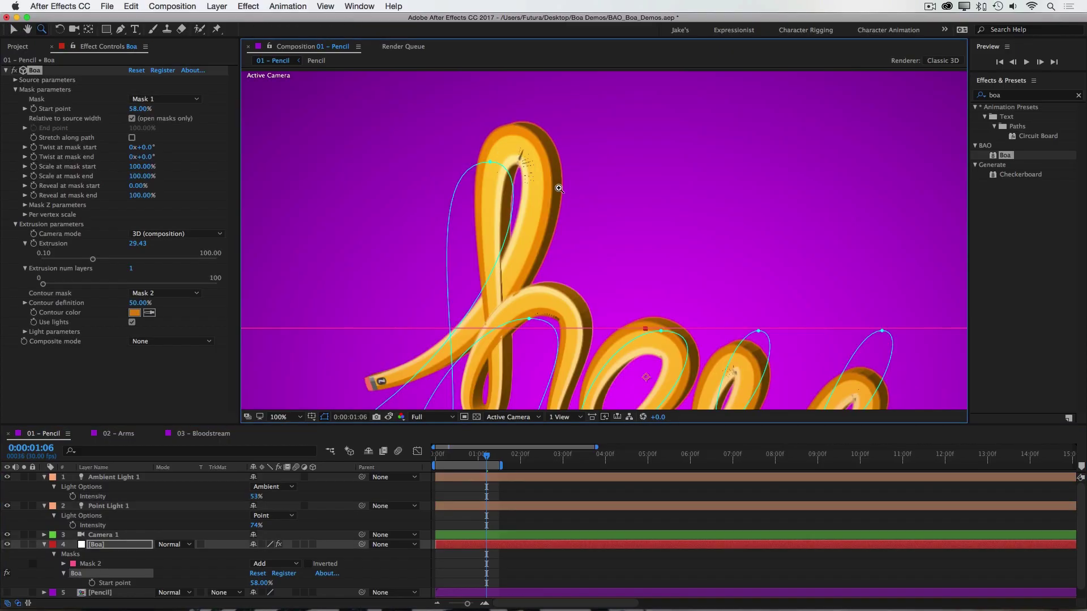
Raise the Boa effect's mesh sub-sampling to 16 to clean up the artifacts in the loop of the "h".
left_click(558, 189)
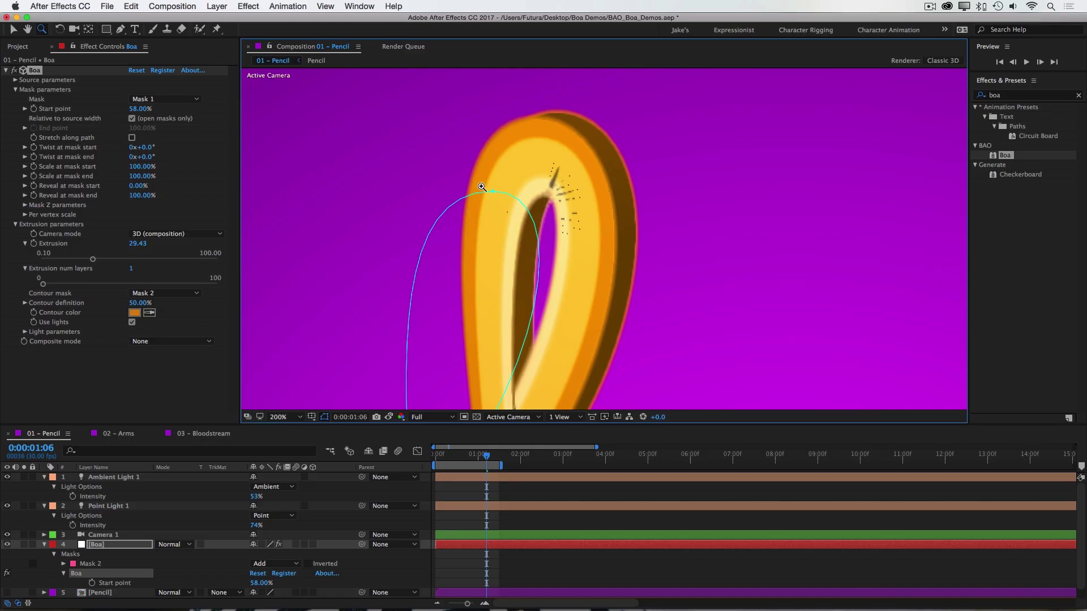
left_click(15, 80)
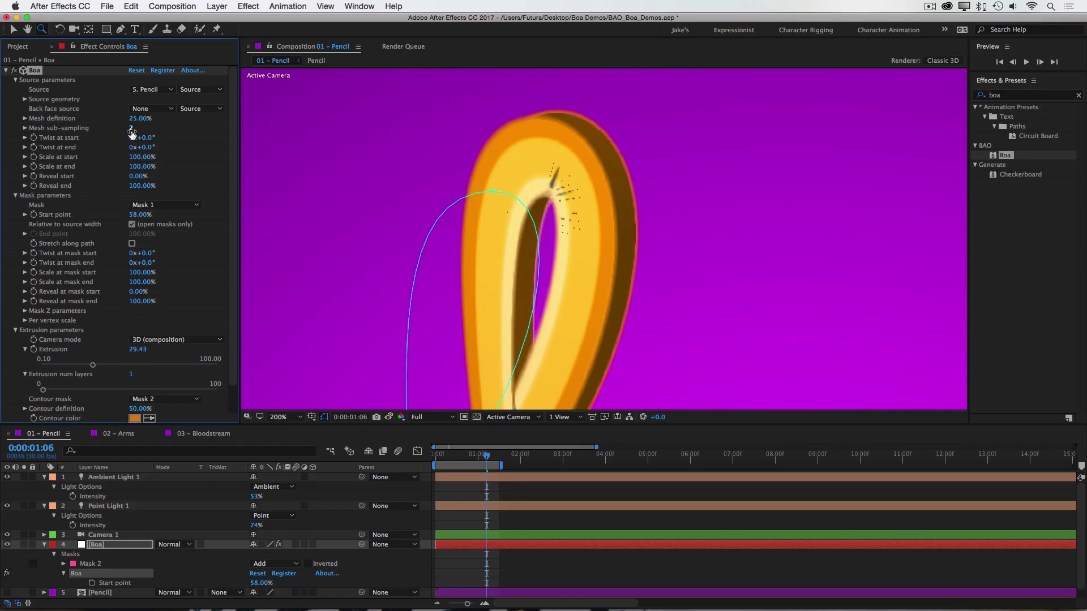
left_click_drag(133, 130, 137, 132)
left_click(610, 240, "alt")
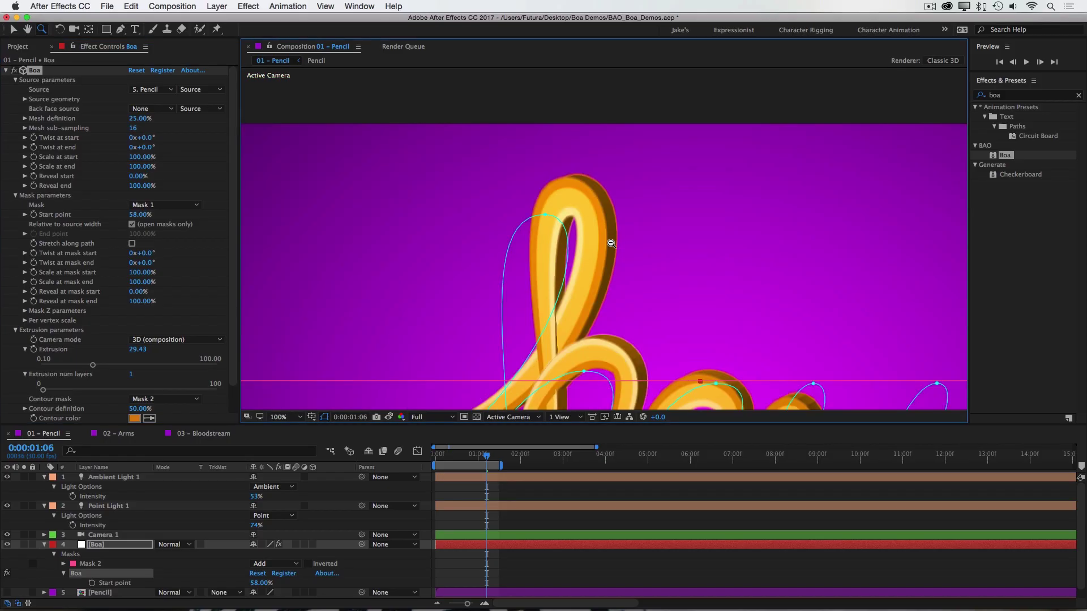
left_click(609, 276, "alt")
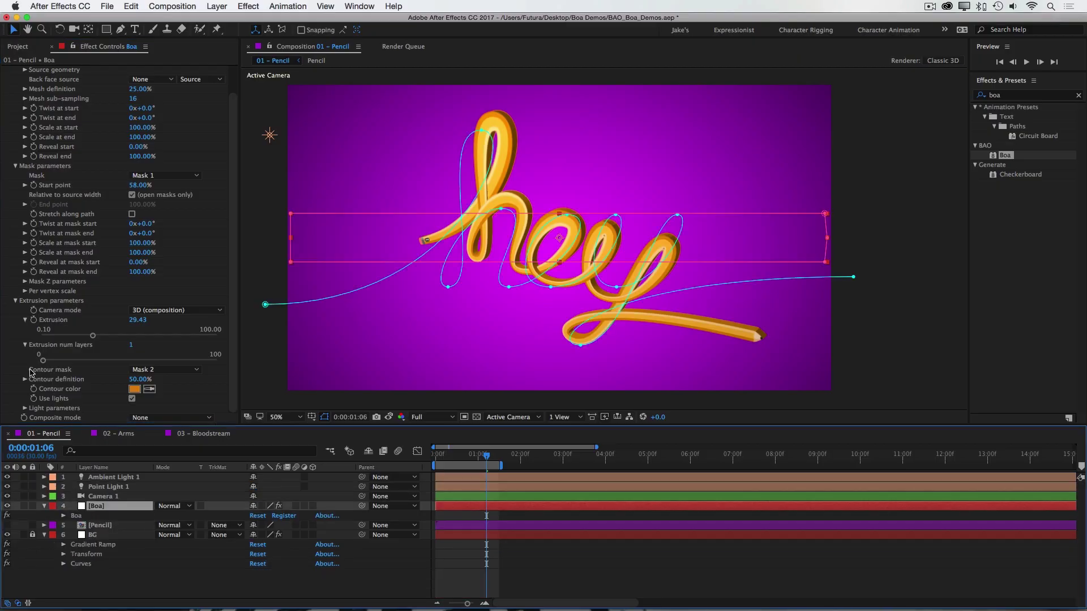
scroll(70, 214, "up", 3)
scroll(467, 281, "left", 3)
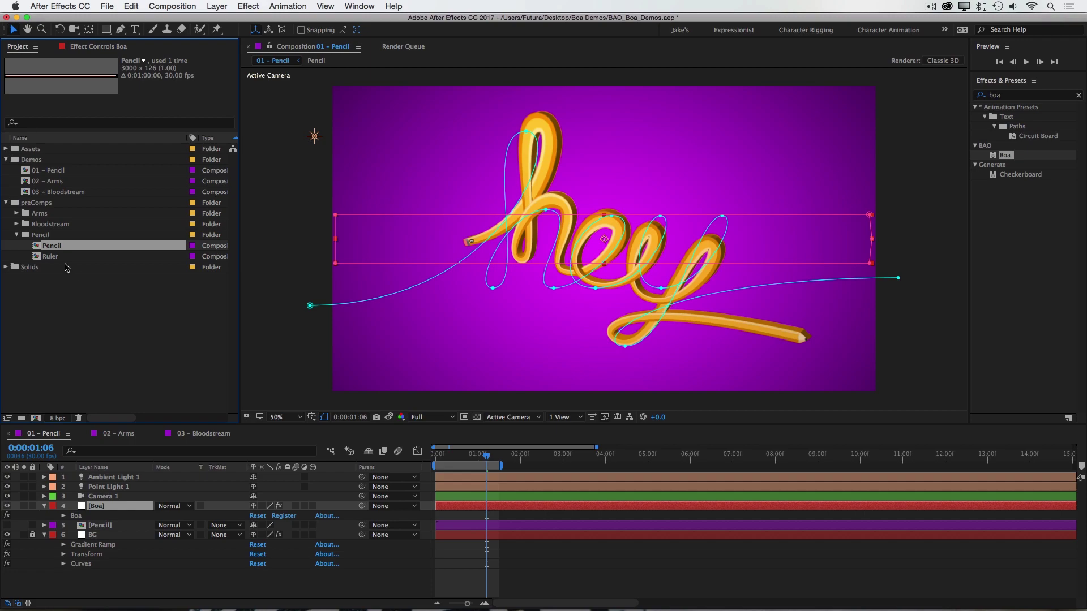
Add the Ruler composition as a layer beneath Pencil in 01 – Pencil and hide it.
left_click(50, 258)
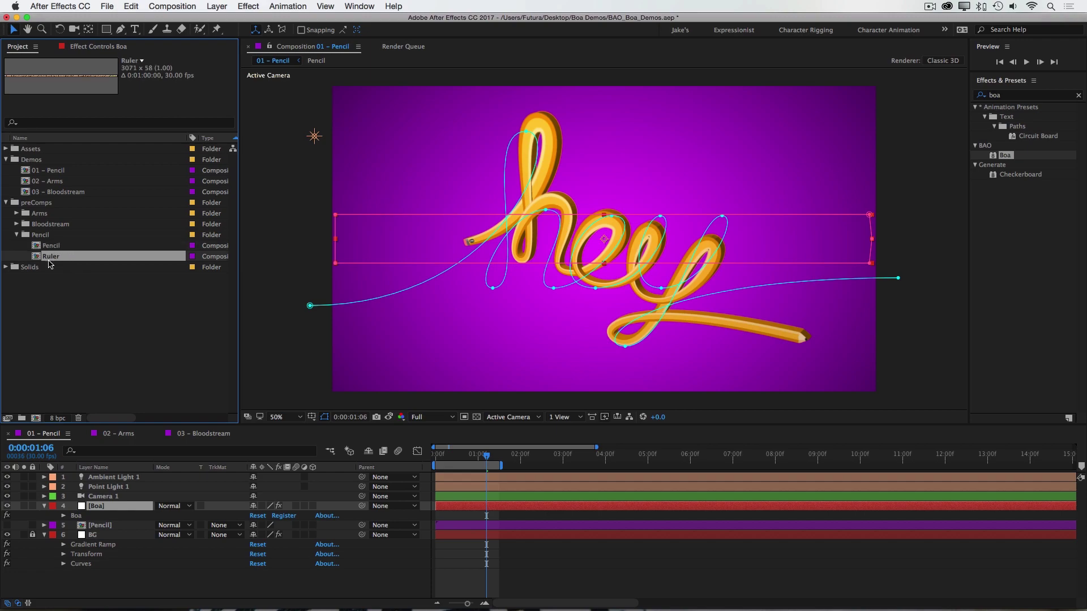
left_click_drag(51, 259, 62, 532)
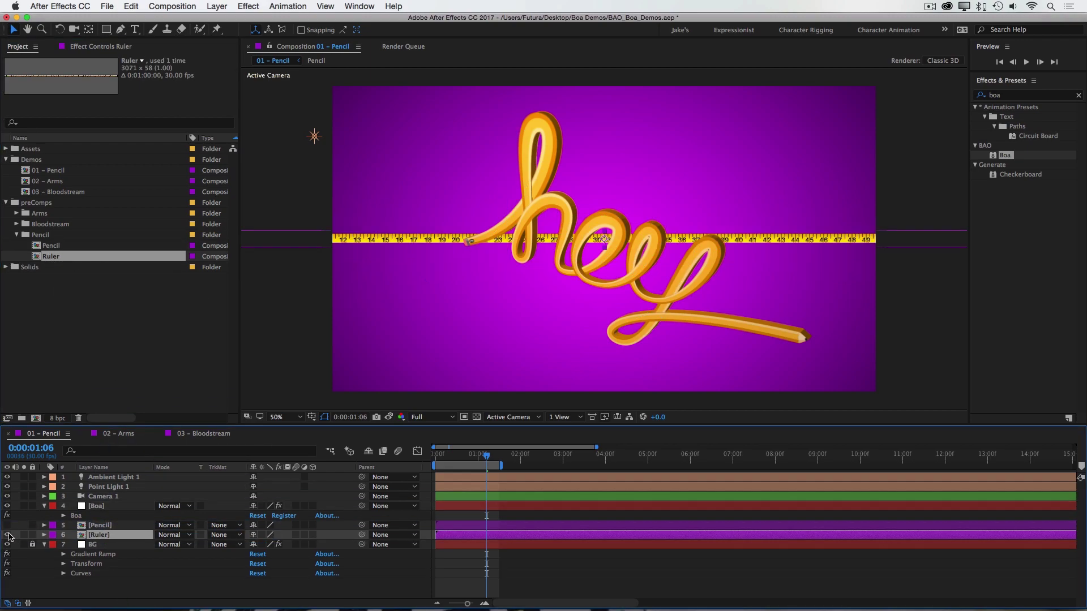
left_click(7, 535)
Set the Boa effect's source to the Ruler layer.
left_click(98, 506)
left_click(92, 47)
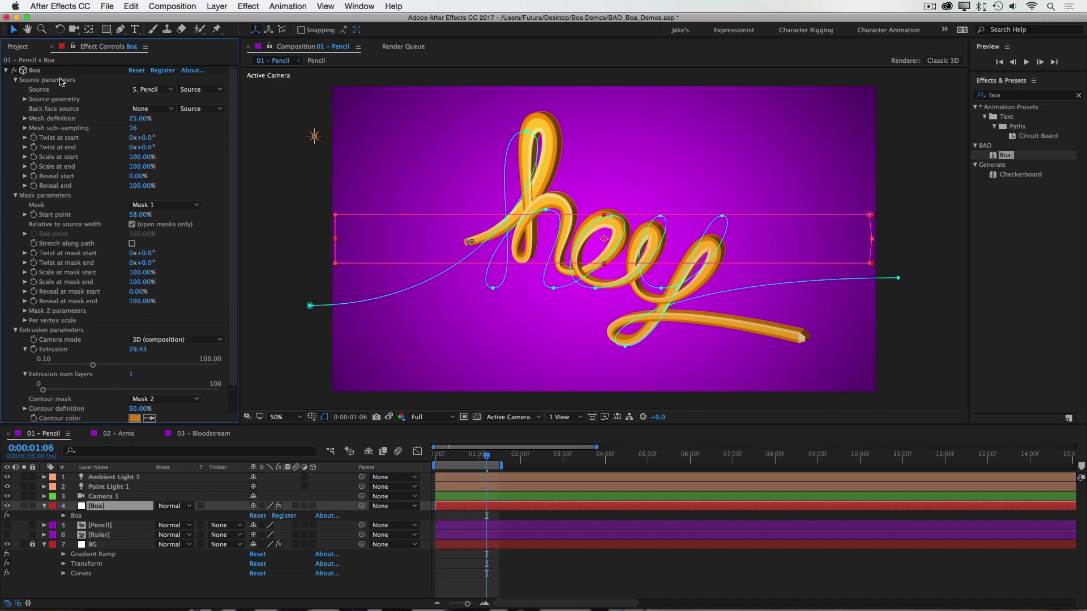
left_click(150, 89)
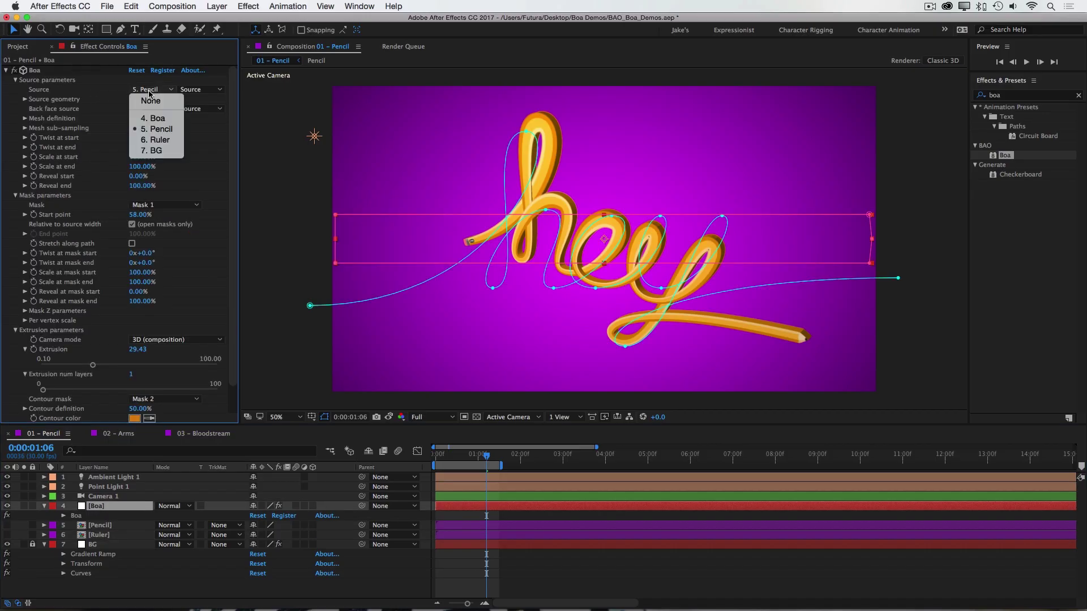
left_click(159, 142)
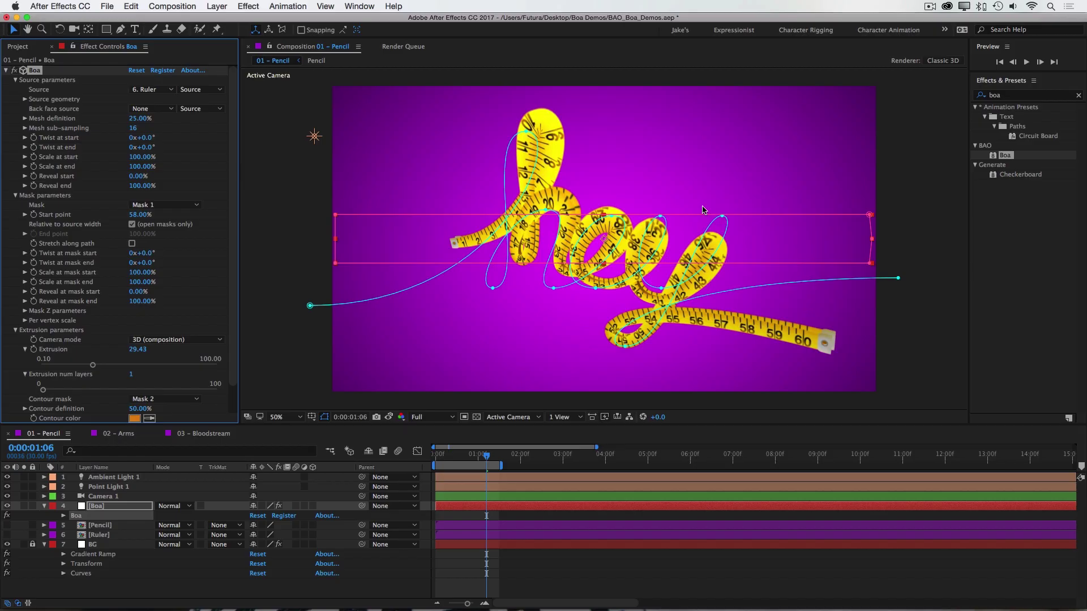
Enlarge Mask 2 upward and downward around the ruler and set the Boa camera mode to 2D.
left_click_drag(702, 210, 792, 156)
left_click_drag(784, 267, 788, 315)
left_click(149, 111)
left_click(149, 118)
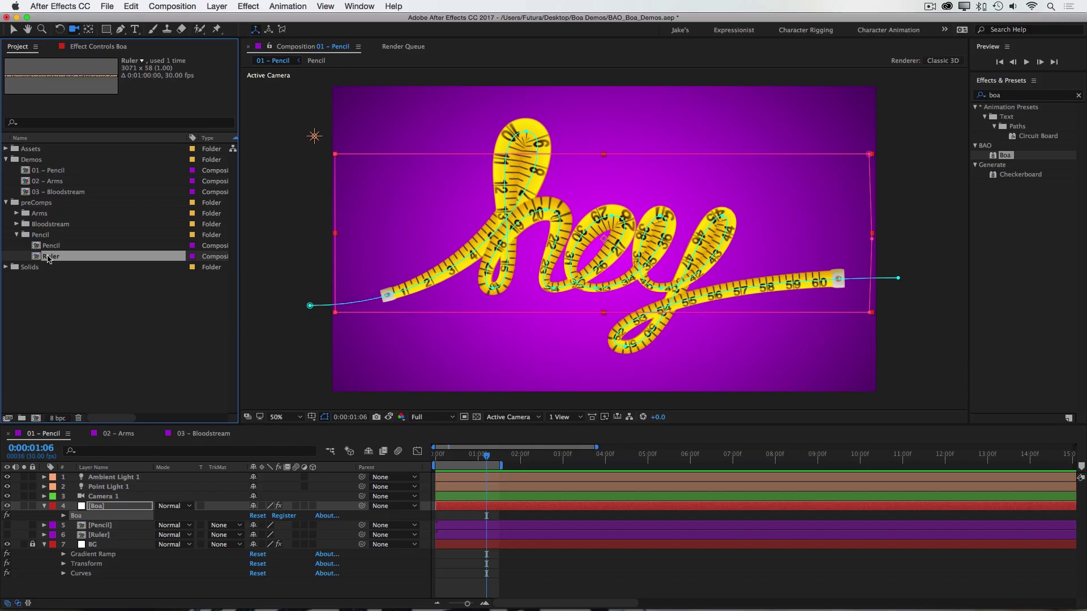
Duplicate the Ruler composition and recolor the copy light blue with Hue/Saturation on a new adjustment layer.
key("super+d")
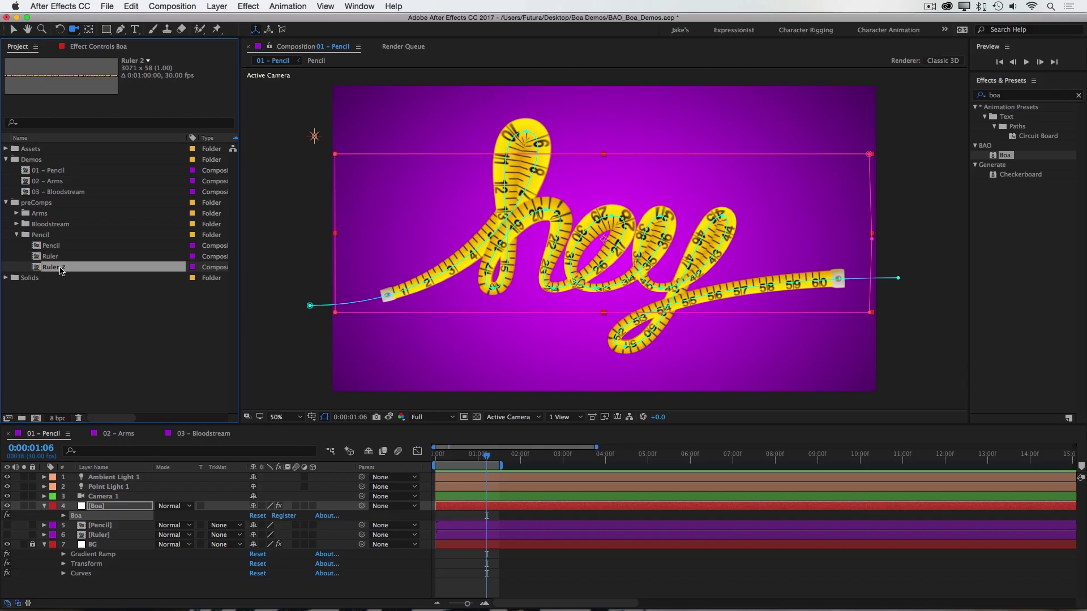
double_click(59, 268)
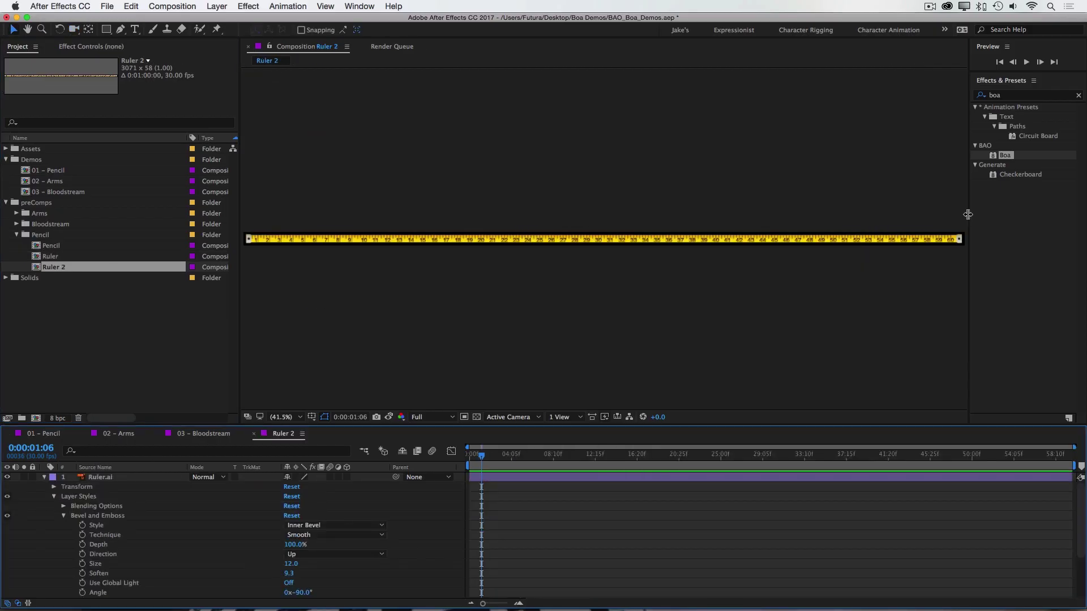
key("super+alt+y")
left_click(1000, 96)
type("hue")
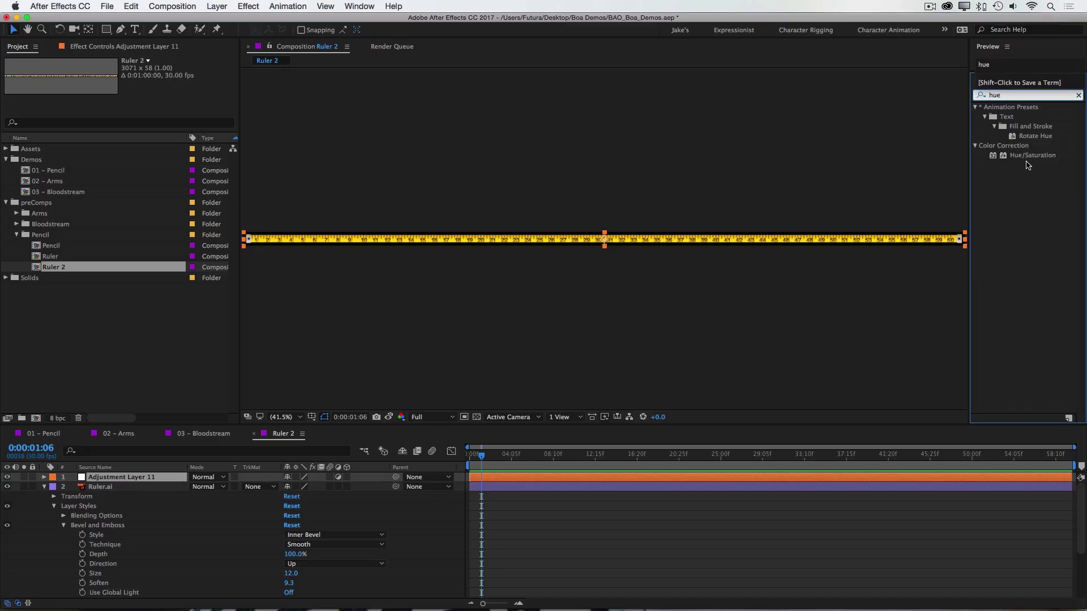
double_click(1032, 156)
left_click_drag(148, 125, 233, 131)
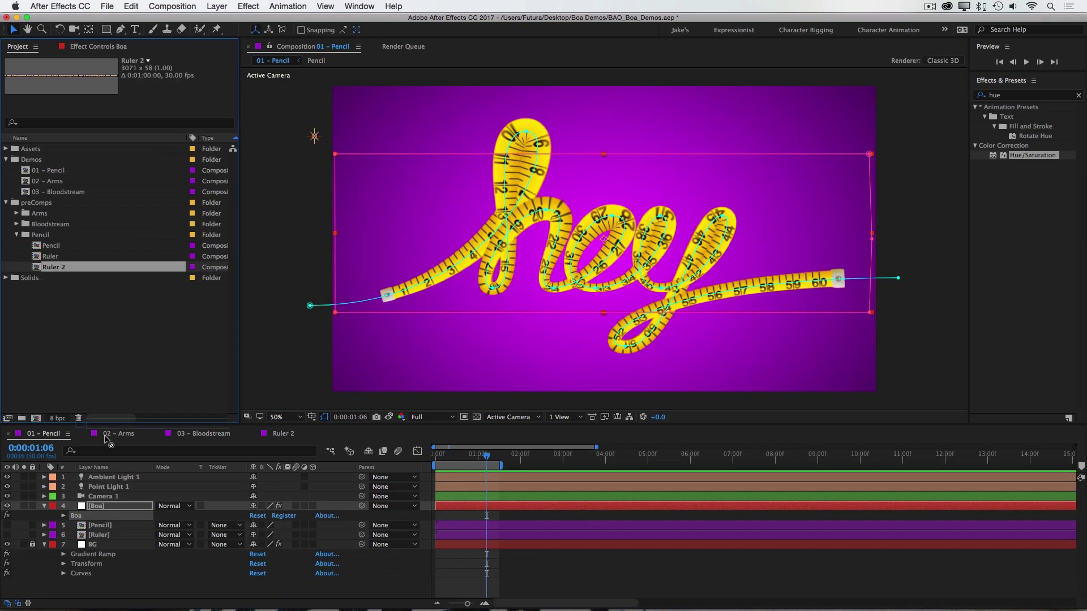
Add Ruler 2 as a hidden layer beneath Ruler in 01 – Pencil and set it as the Boa effect's back face source.
left_click_drag(104, 437, 112, 543)
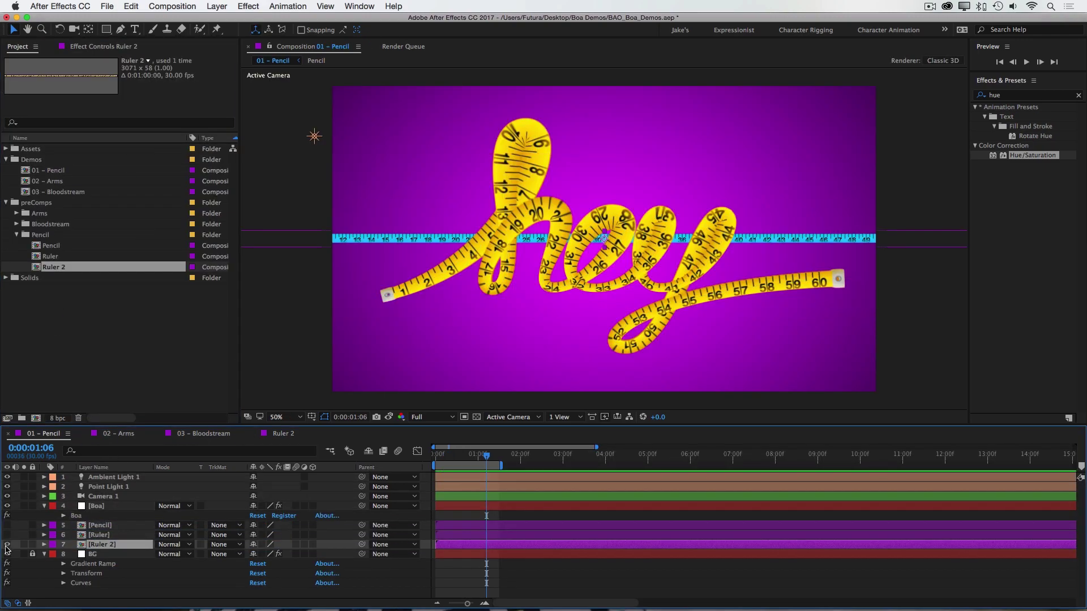
left_click(7, 545)
left_click(97, 506)
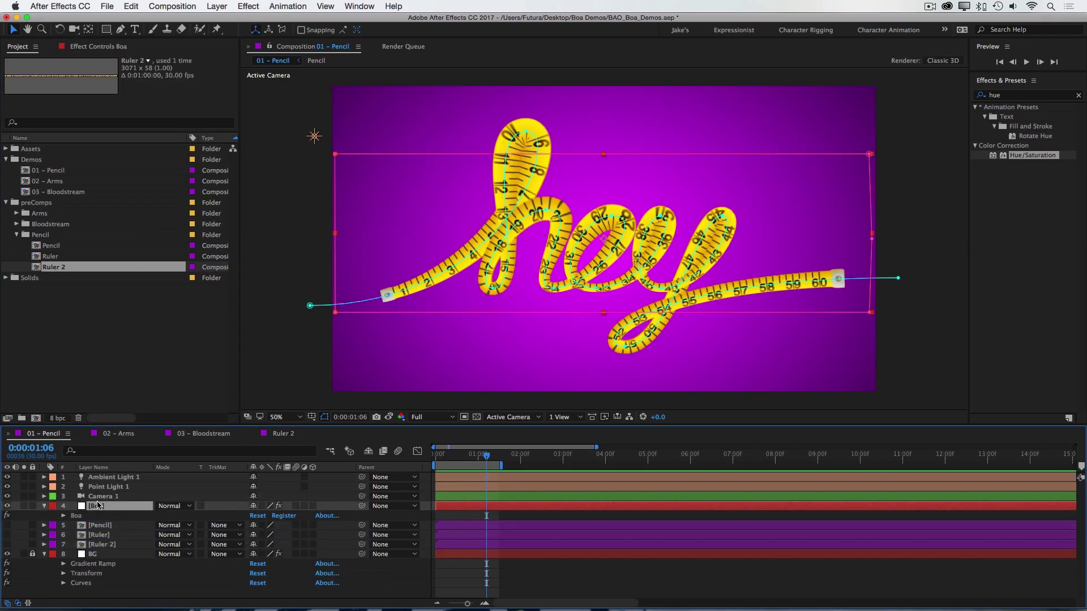
left_click(96, 46)
left_click(16, 80)
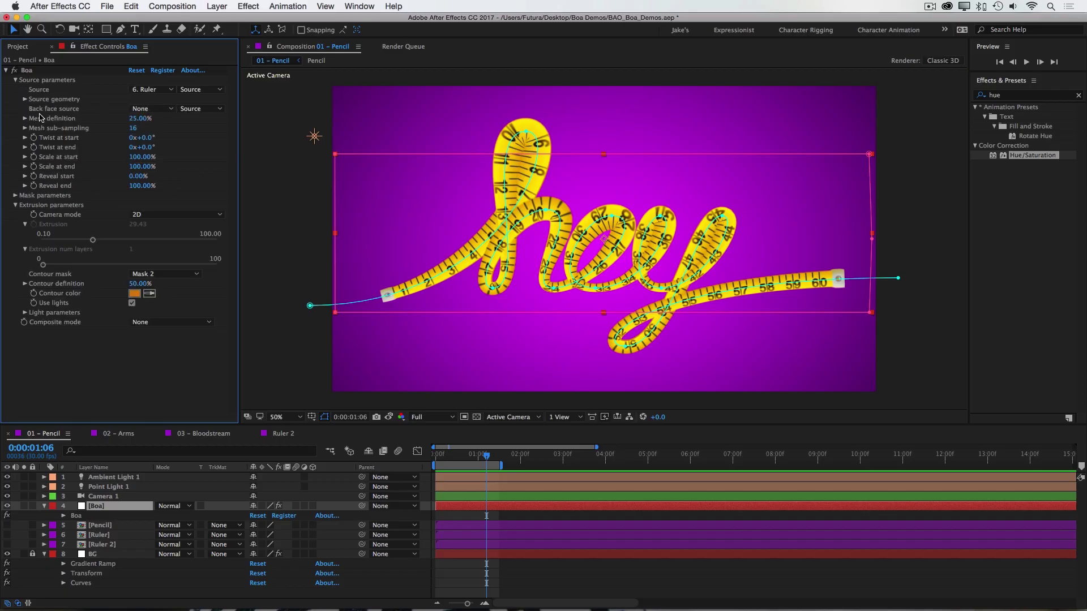
left_click(153, 109)
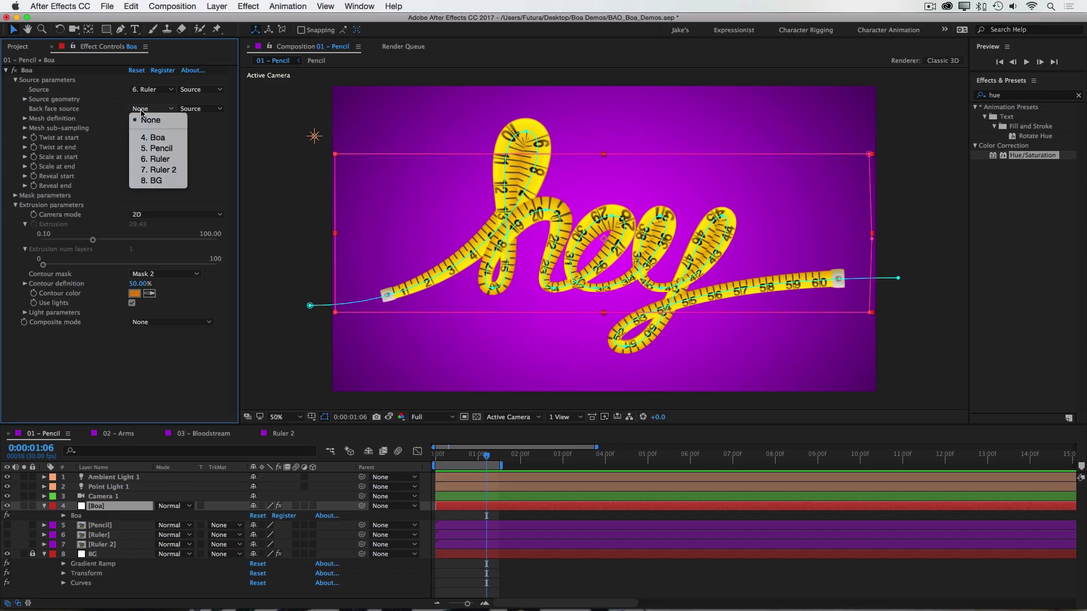
left_click(158, 168)
Undo the last three changes and adjust the Boa effect's twist at start.
key("super+z")
key("super+z")
key("super+z")
left_click_drag(141, 138, 395, 118)
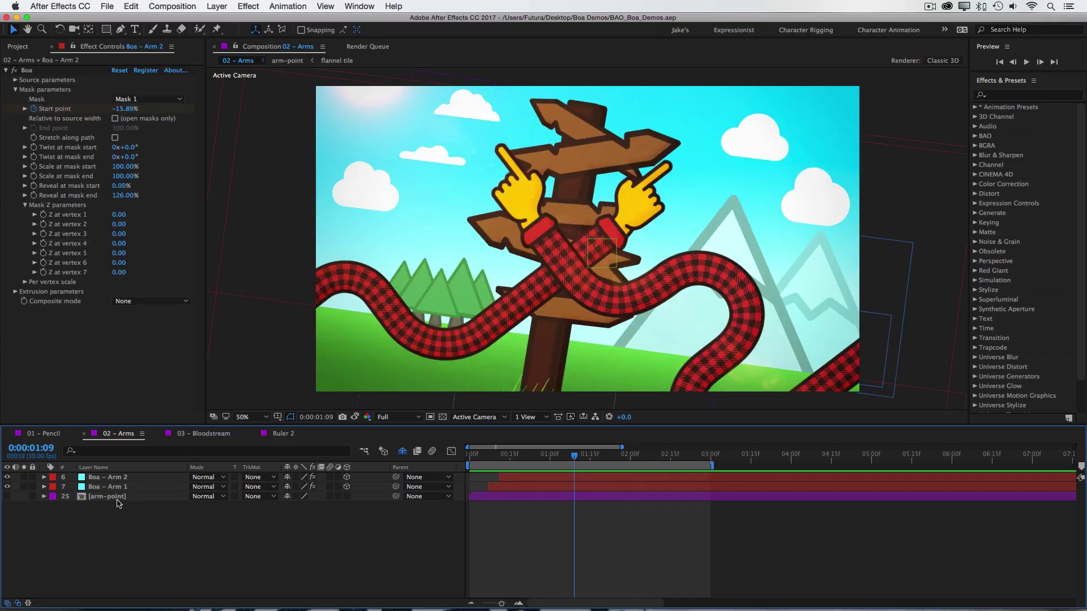
Inspect the two Boa arm layers in 02 – Arms, then the flannel tile layer's Motion Tile settings inside the arm-point precomp.
left_click(122, 488)
left_click(120, 477)
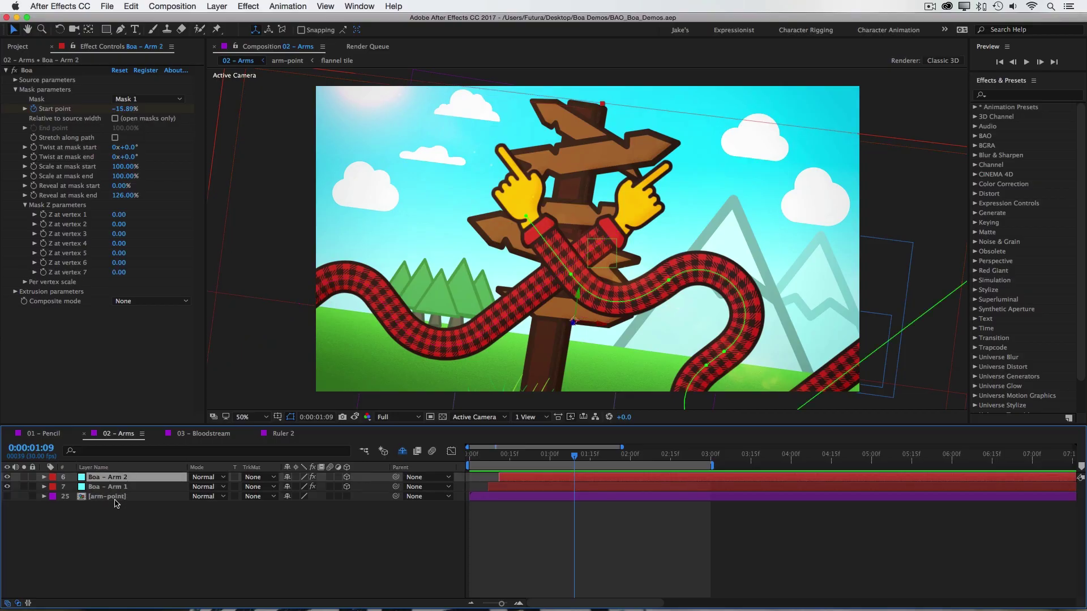
left_click(115, 499)
double_click(112, 497)
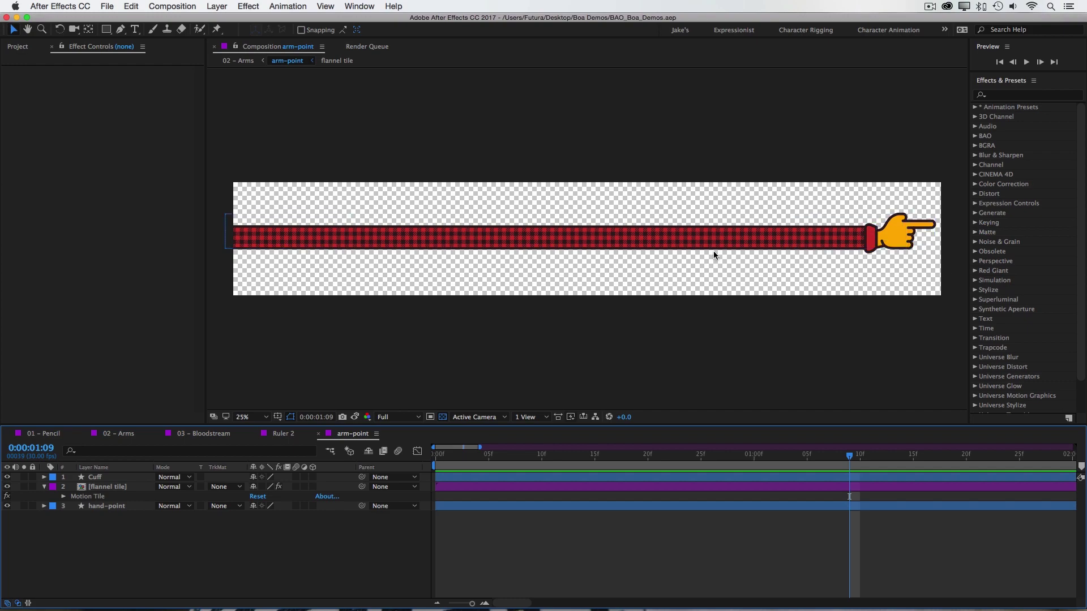
left_click(510, 487)
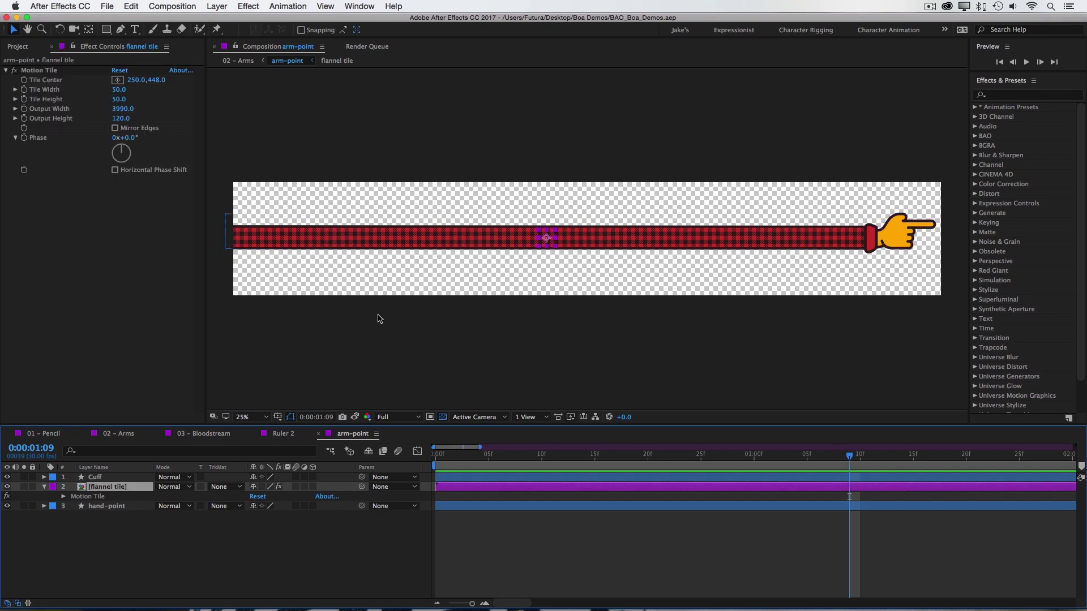
Inspect the flannel tile composition's solids, and compare the arm-point sleeve with Motion Tile disabled and enabled.
double_click(98, 488)
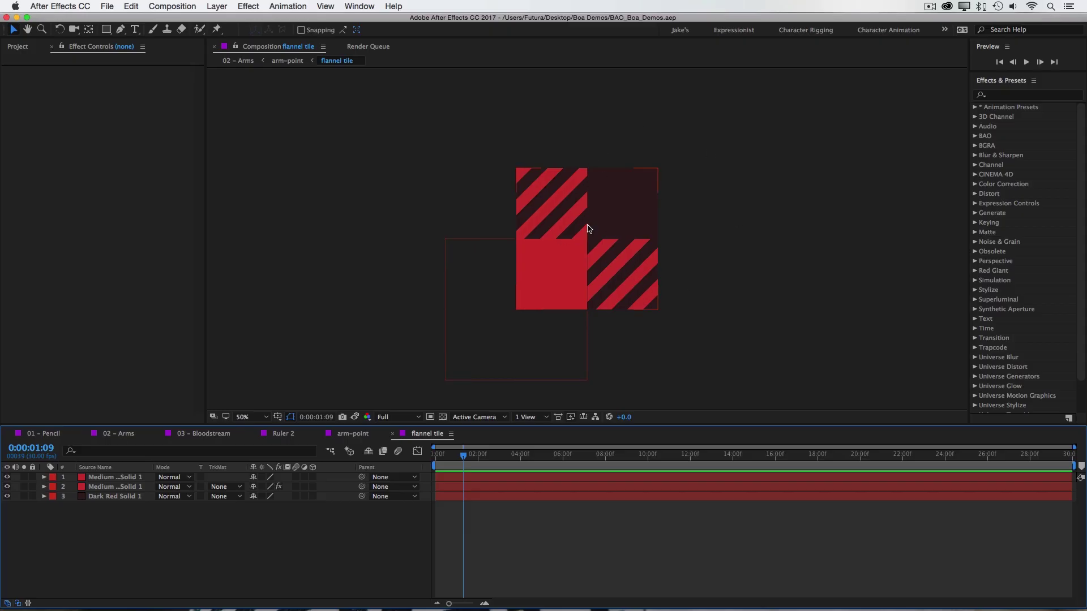
key("super+w")
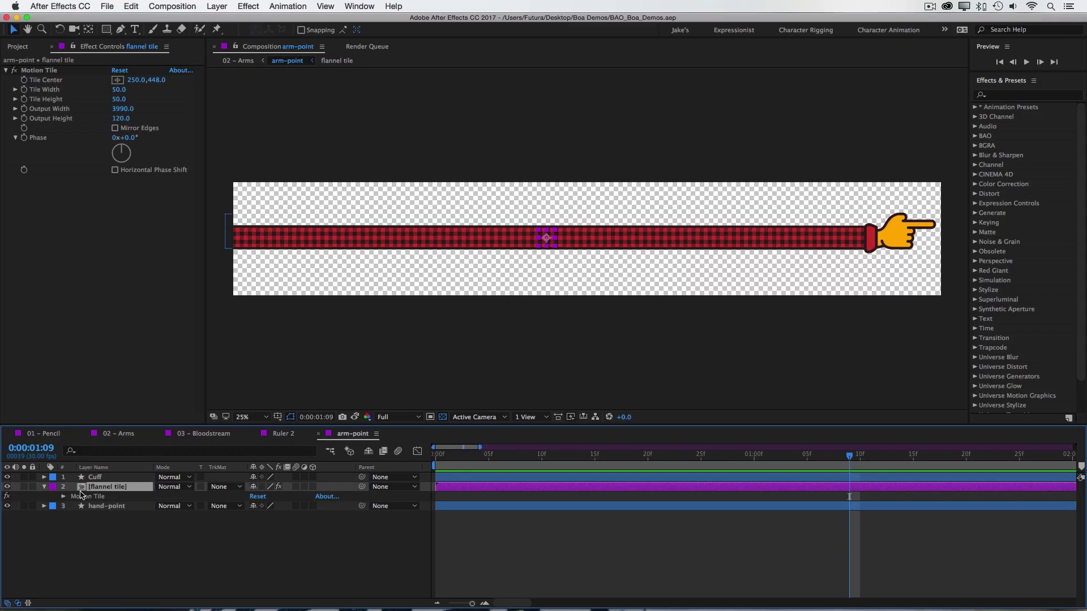
left_click(6, 497)
left_click(7, 496)
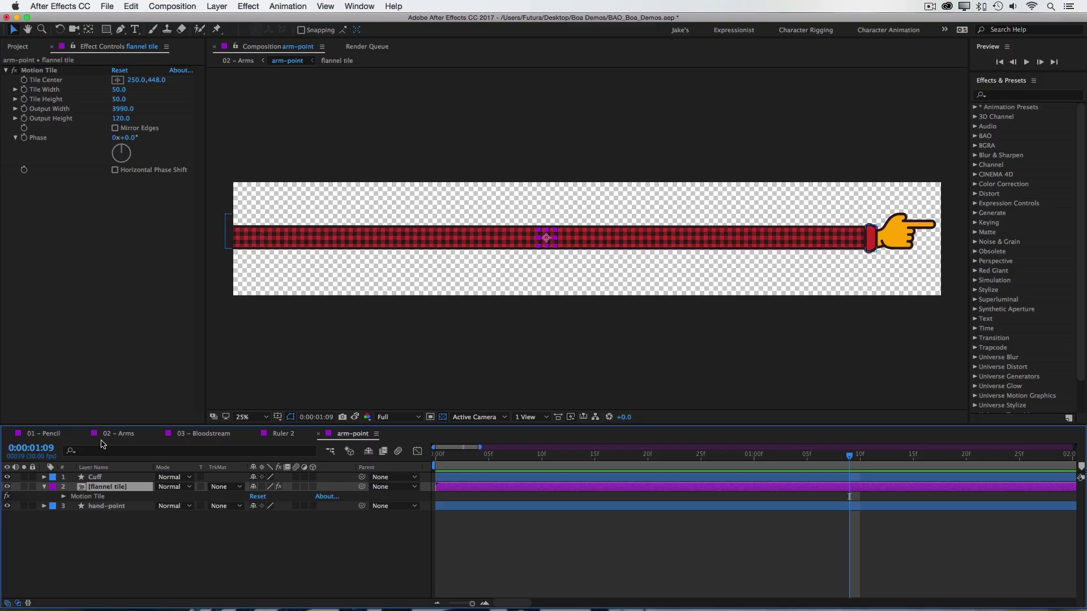
Hide the Cuff layer in arm-point to view the hand without its cuff, and show it again.
left_click(866, 245)
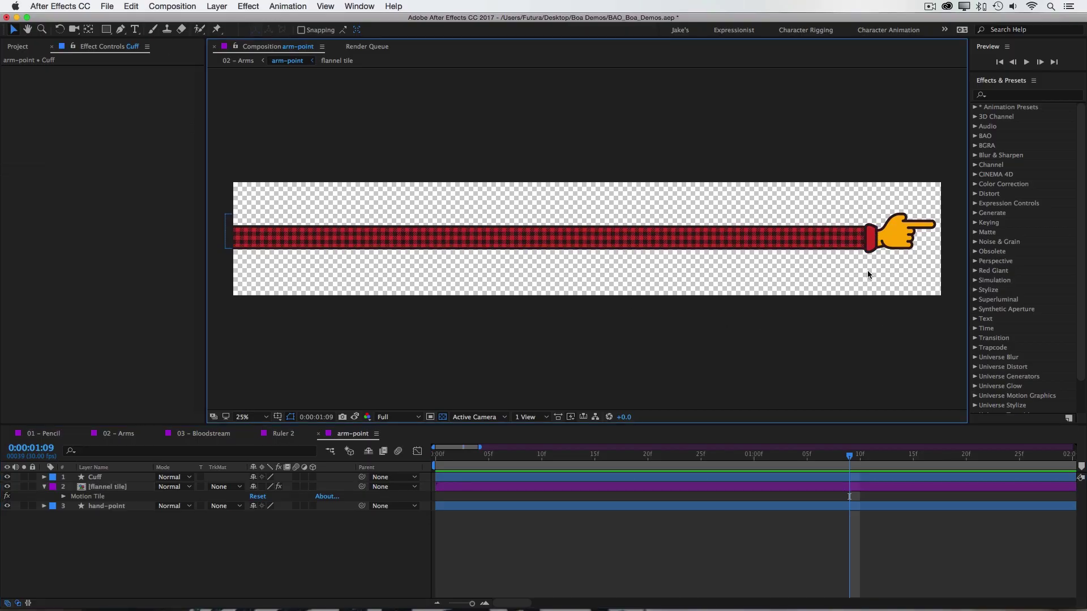
left_click(7, 478)
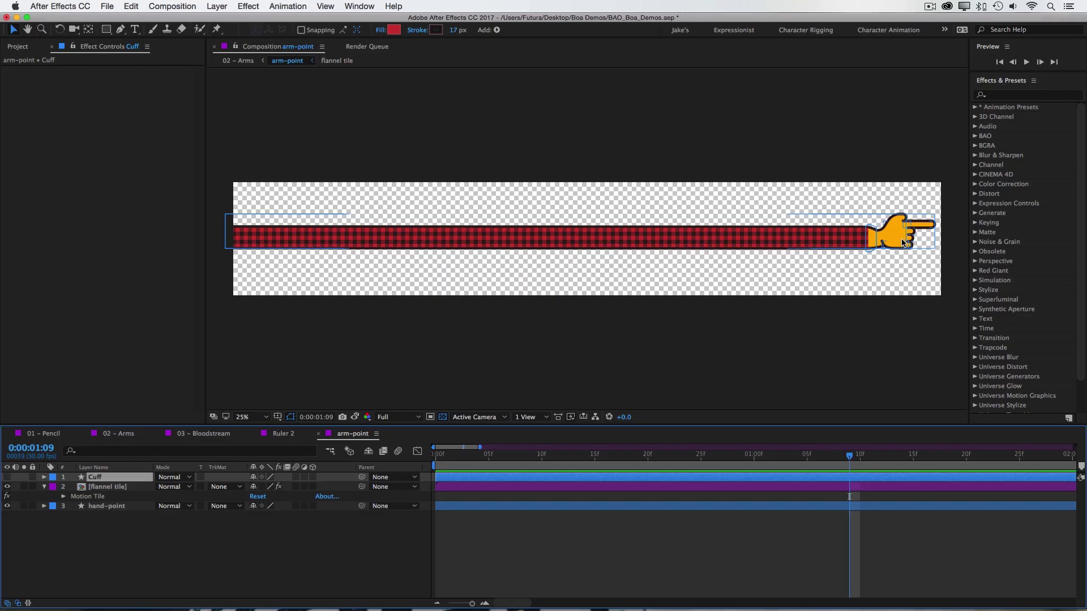
left_click(7, 477)
left_click(648, 145)
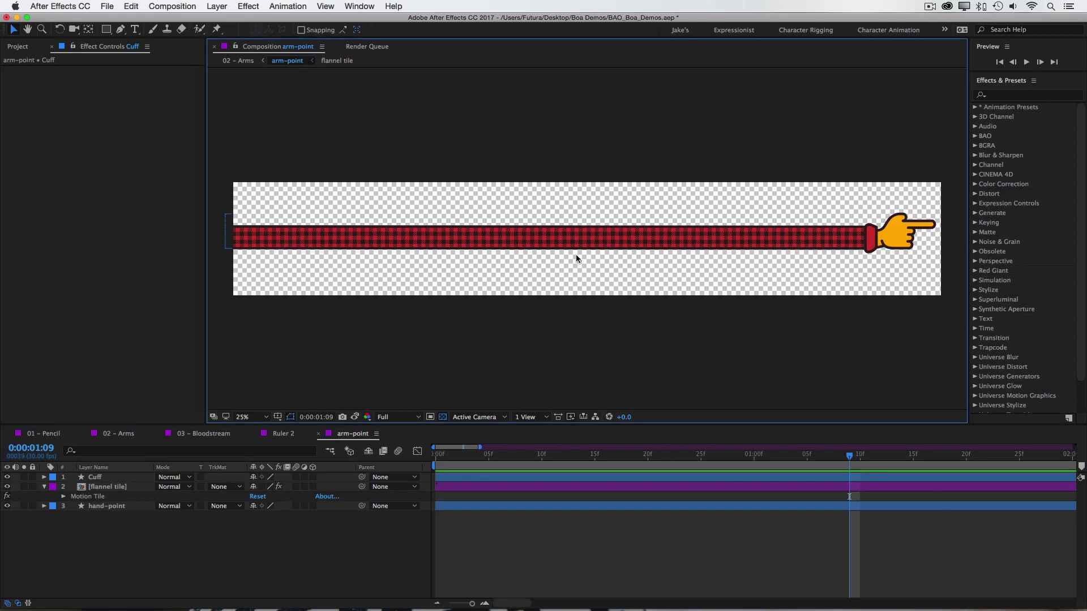
Try a different Motion Tile setting on the flannel tile layer, undo it and deselect the layer.
left_click(589, 245)
left_click(545, 245)
mouse_move(132, 88)
left_mouse_down()
mouse_move(122, 97)
mouse_move(134, 96)
left_mouse_up()
key("super+z")
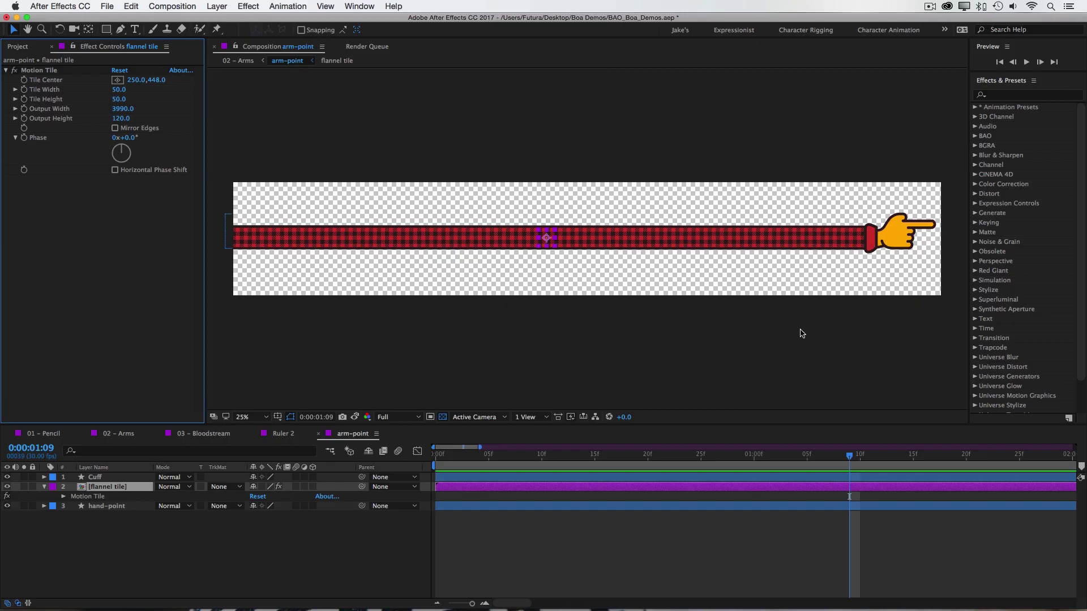
left_click(603, 343)
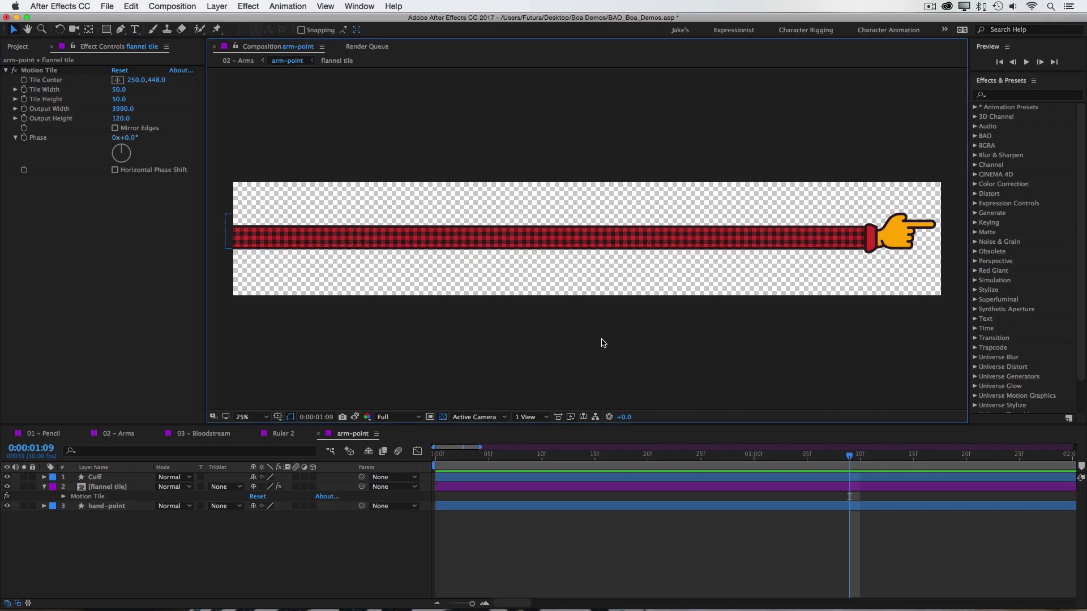
Reveal the Start point keyframes of both Boa arm layers in 02 – Arms and preview how they animate the arms.
left_click(119, 434)
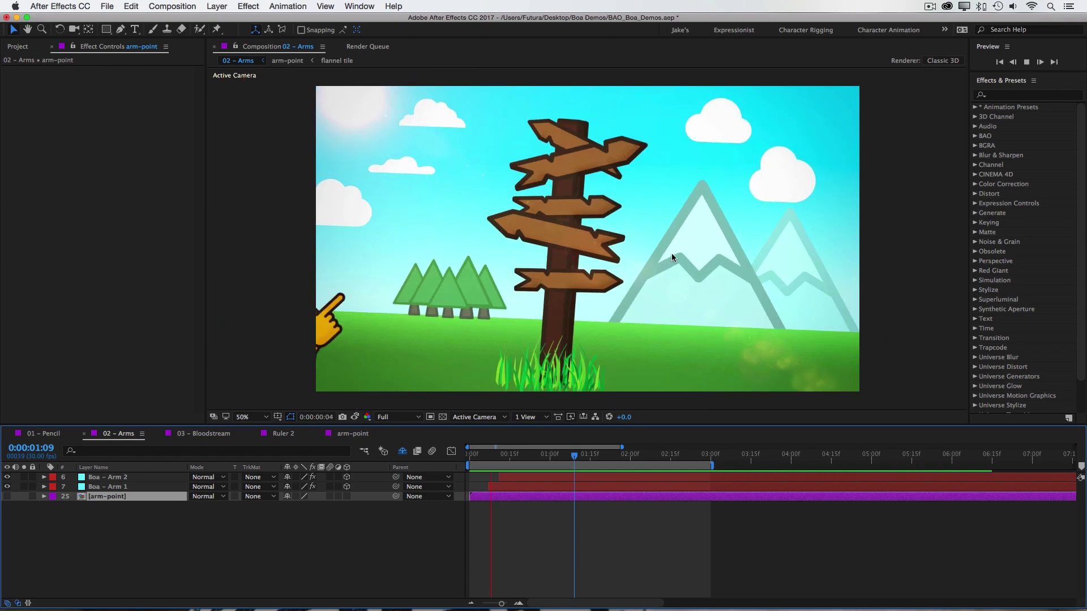
left_click(590, 484)
left_click(588, 477, "shift")
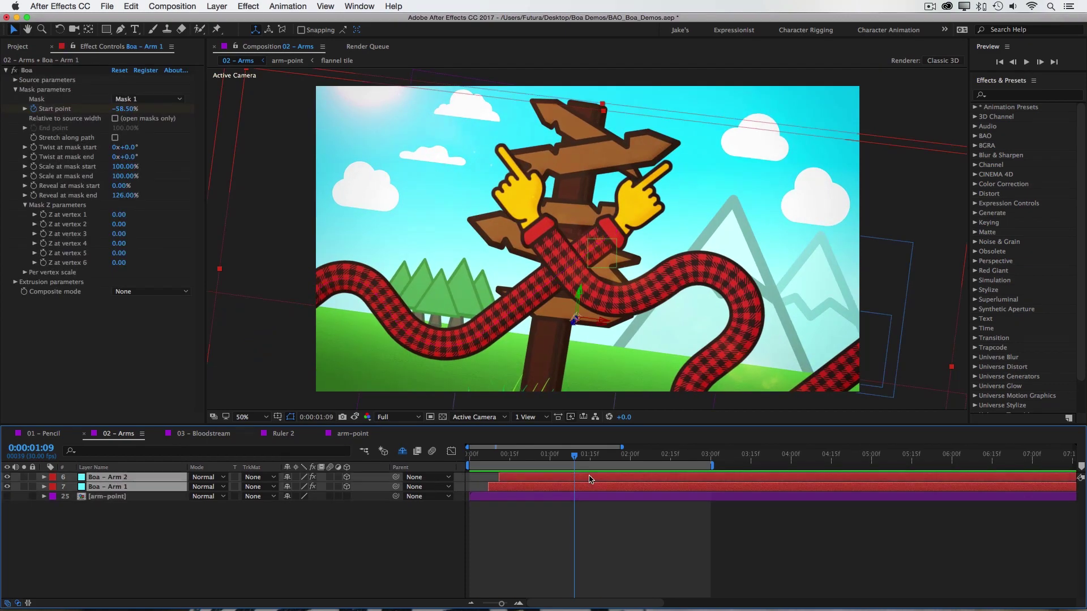
key("u")
left_click(127, 495)
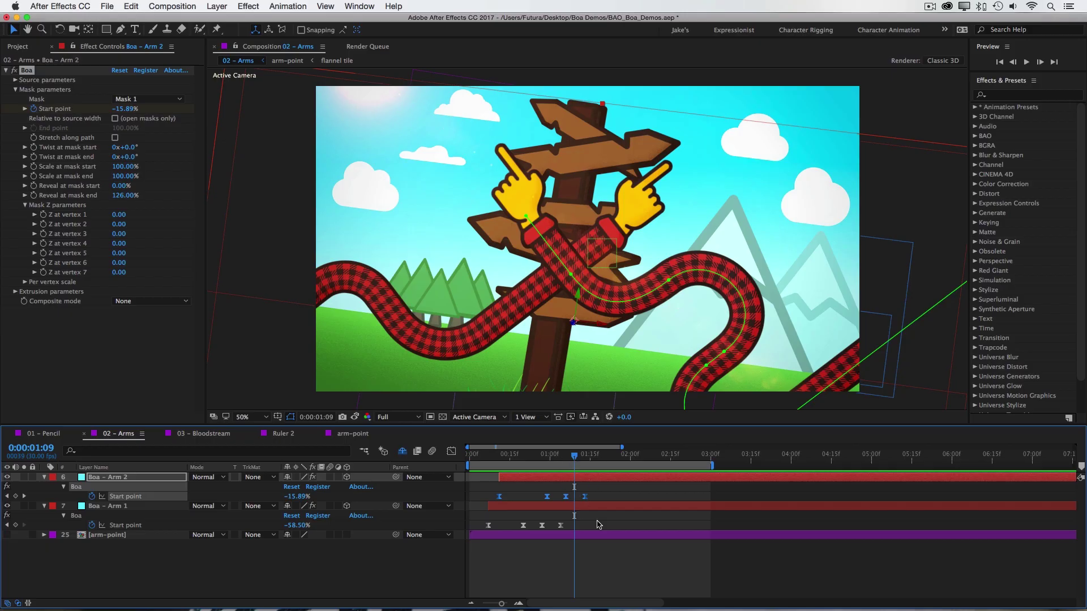
left_click_drag(508, 462, 579, 461)
key("space")
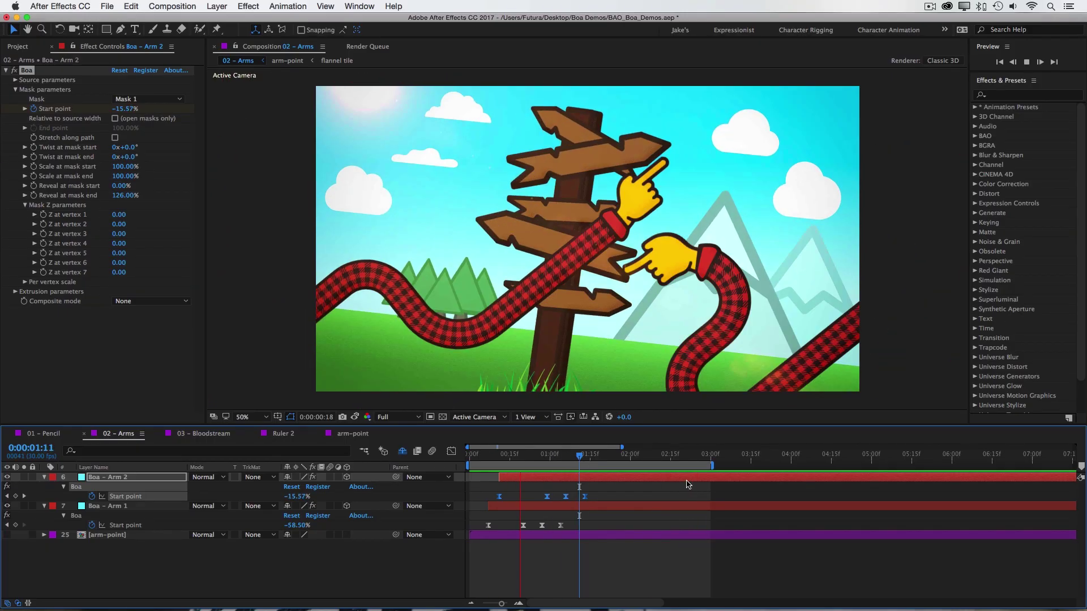
key("space")
Test Boa – Arm 2's Reveal at mask end at 100% and raise it to 167%.
left_click(526, 216)
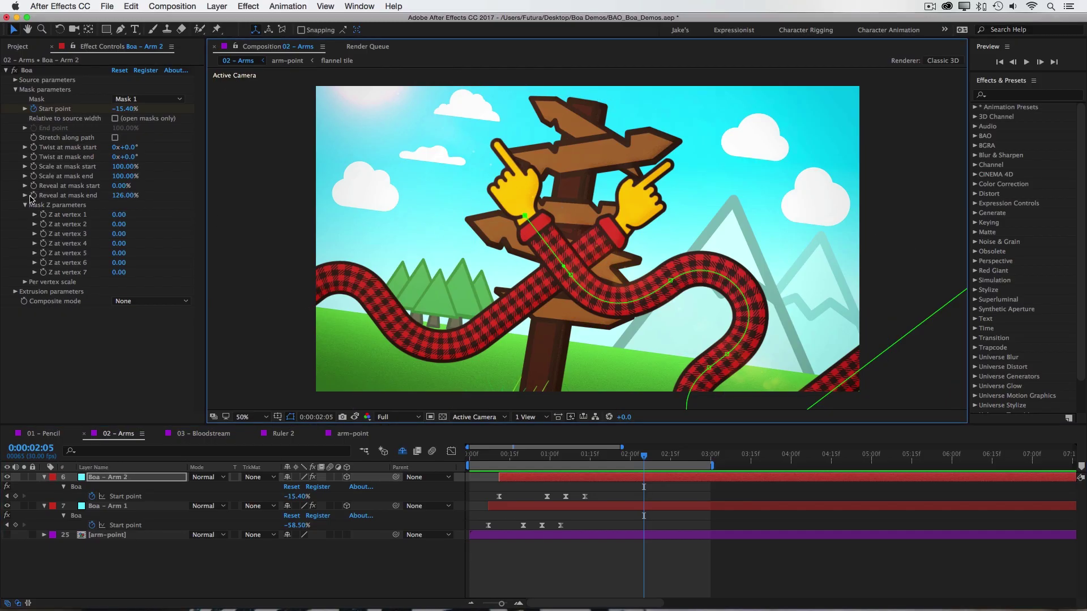
left_click(126, 195)
type("100")
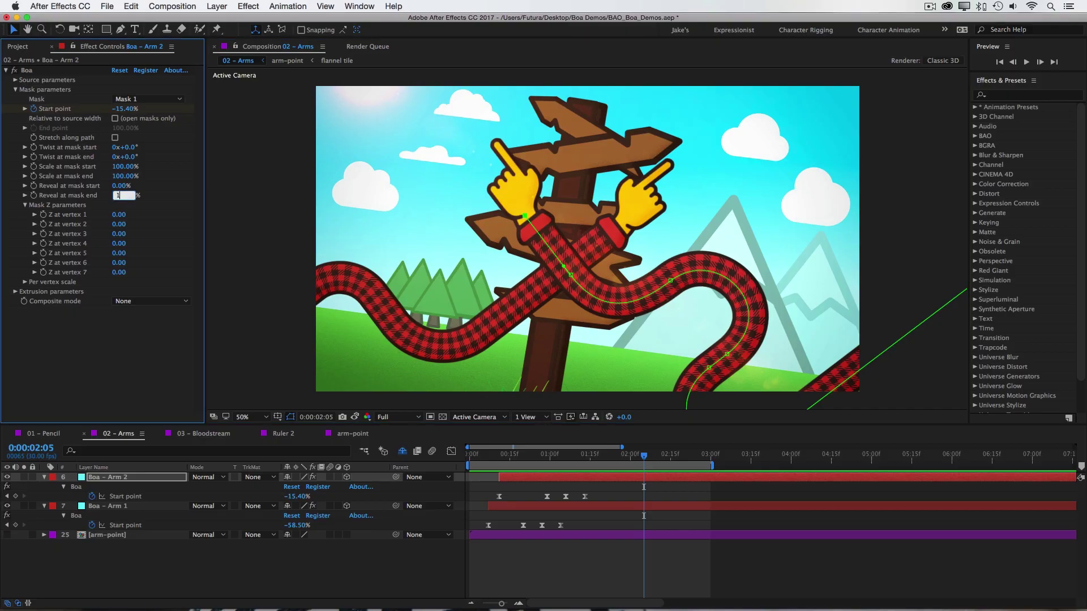
key("Return")
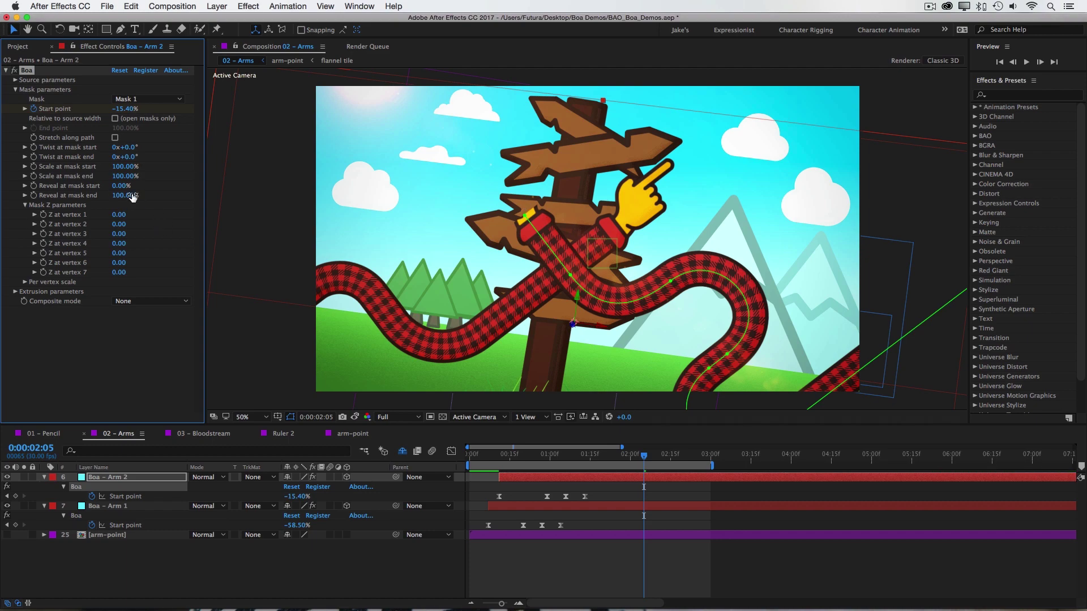
left_click_drag(148, 194, 172, 195)
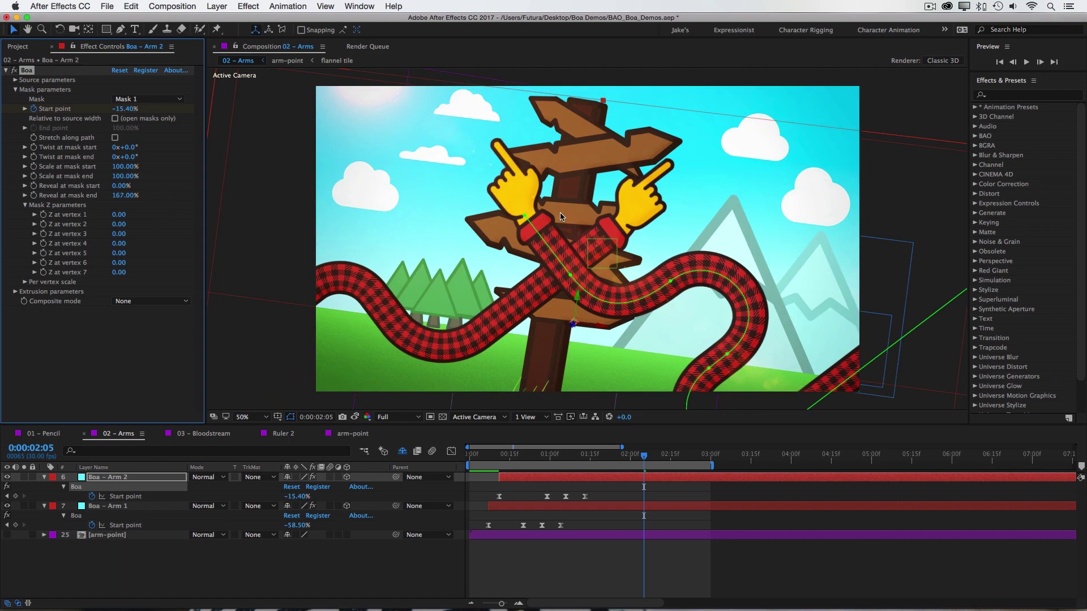
Pull a Bezier handle out of Boa – Arm 2's mask vertex at the wrist and angle the hand outward.
left_click(525, 216)
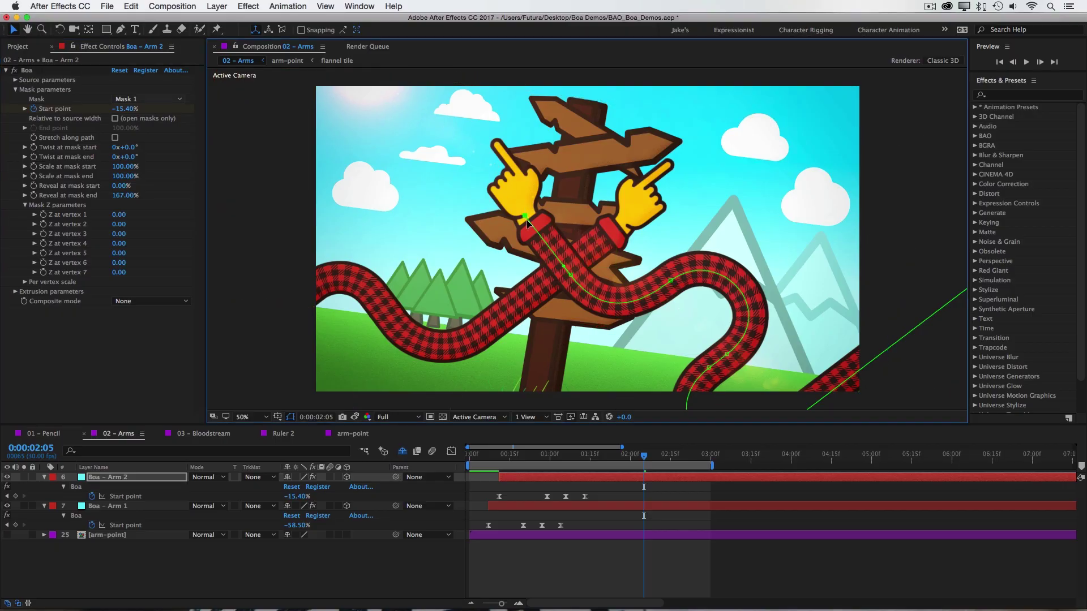
key("g")
left_click_drag(526, 219, 532, 191)
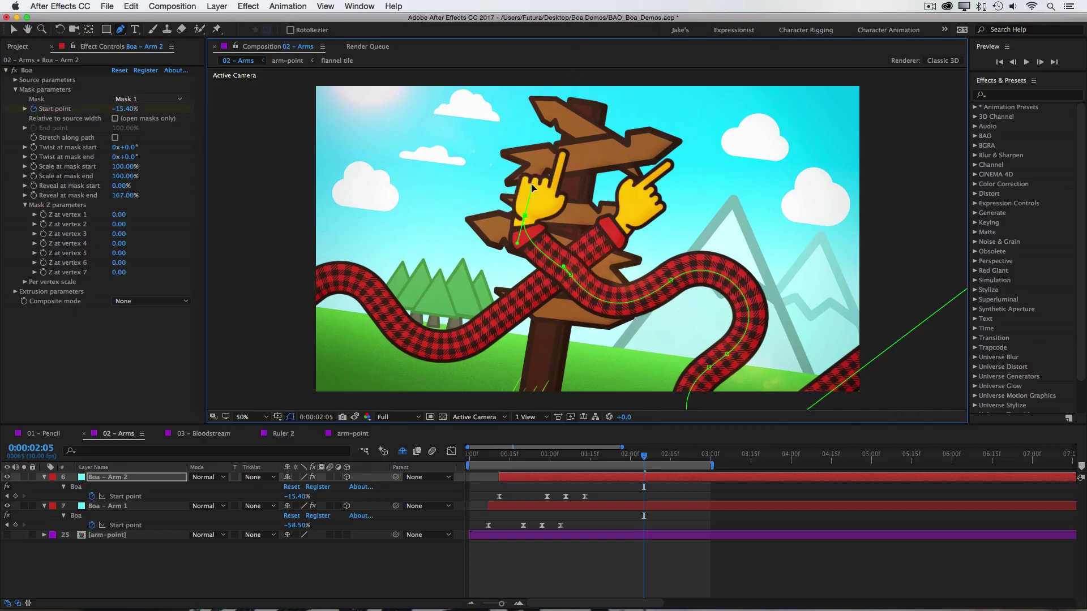
key("v")
left_click_drag(532, 189, 496, 191)
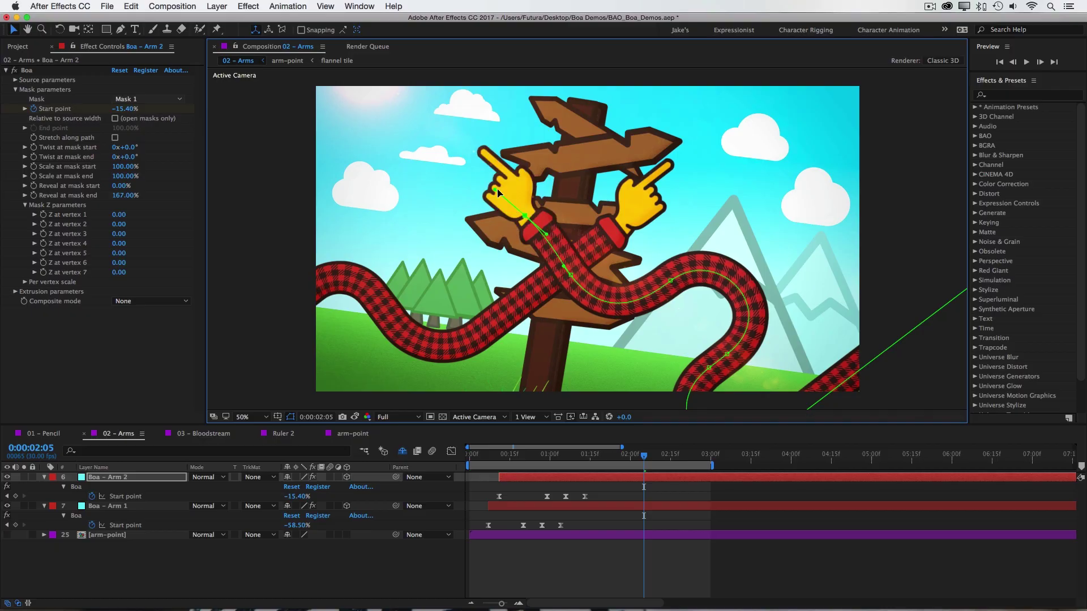
Animate Boa – Arm 2's Mask Path from 0:00:02:05 to 0:00:02:12, swinging the hand inward, and ease both keyframes.
key("m")
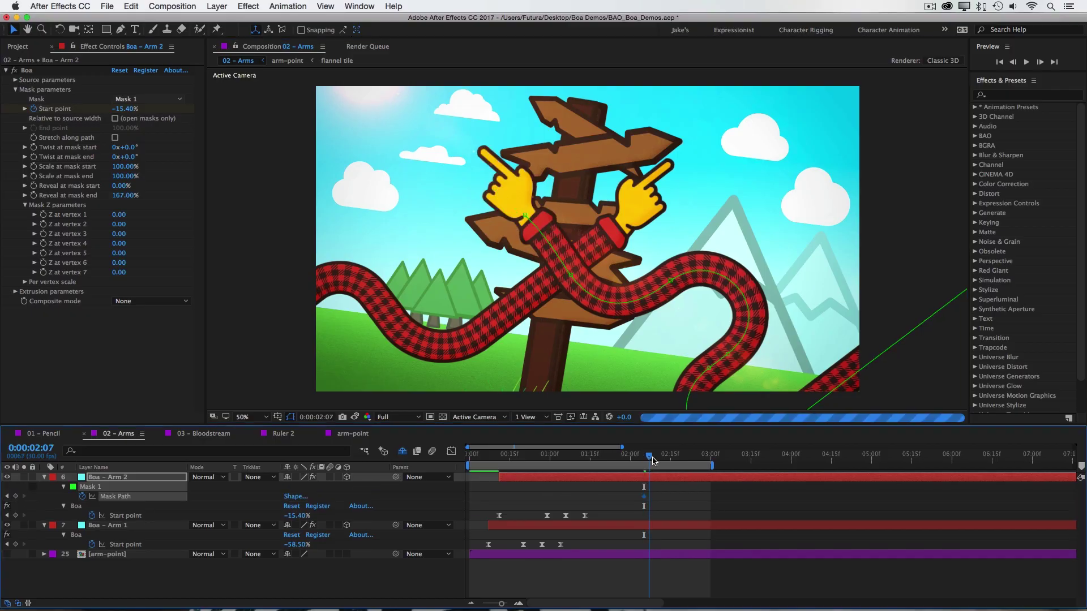
left_click_drag(643, 462, 662, 463)
left_click(525, 216)
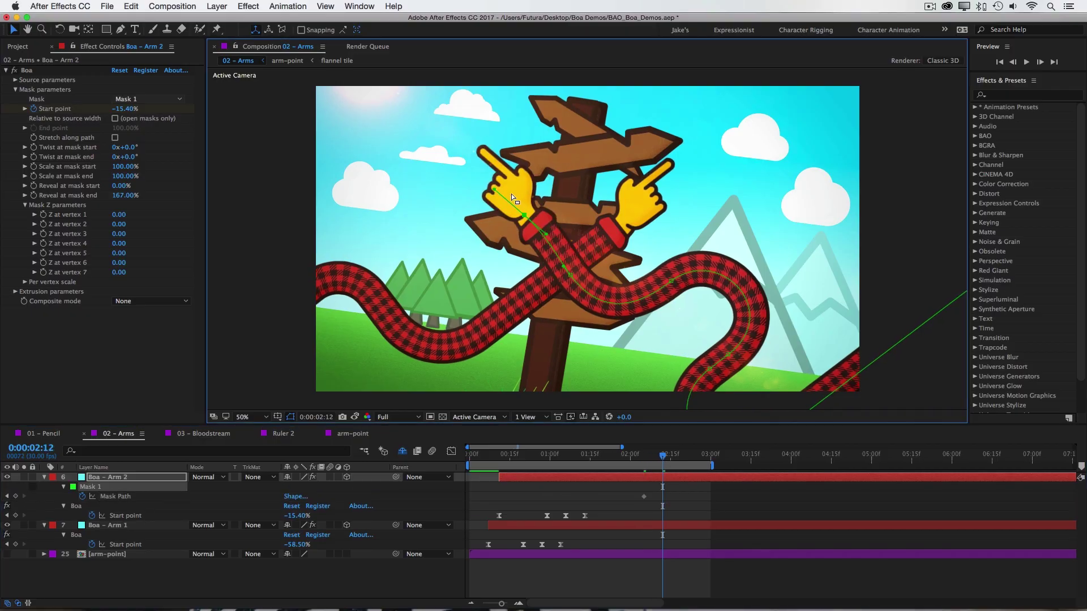
left_click_drag(501, 182, 518, 177)
left_click_drag(688, 495, 633, 509)
key("F9")
Start the work area at 0:00:02:01 and preview the hand's wrist movement.
left_click(633, 457)
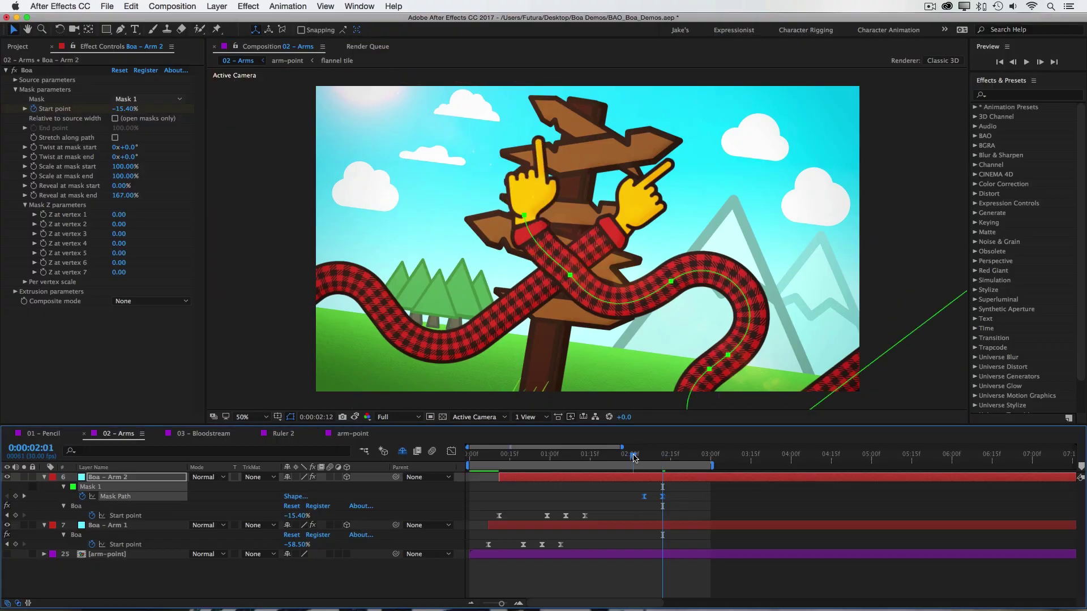
key("space")
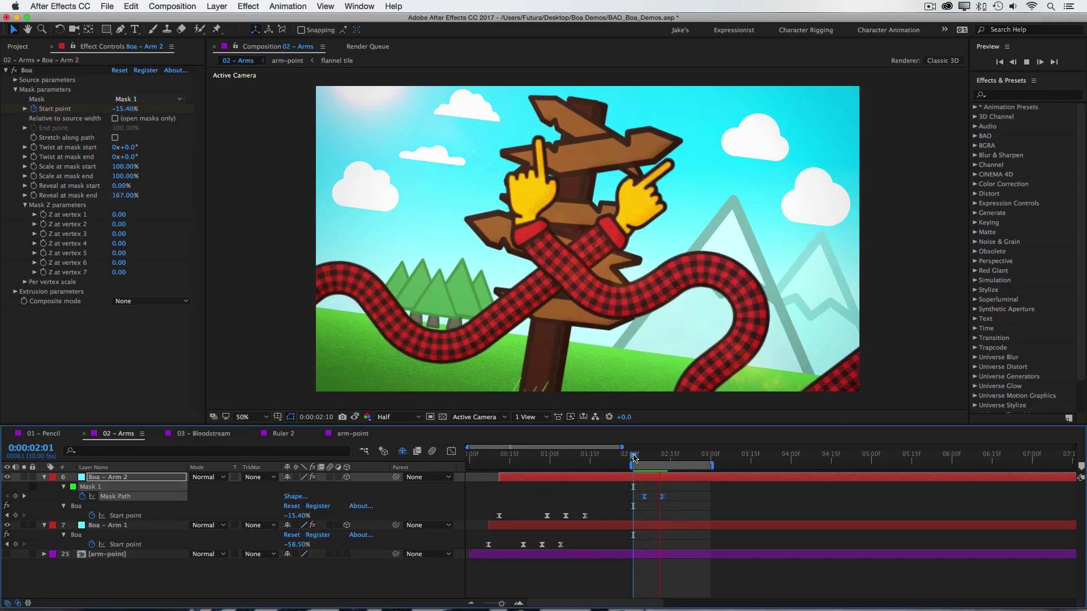
key("space")
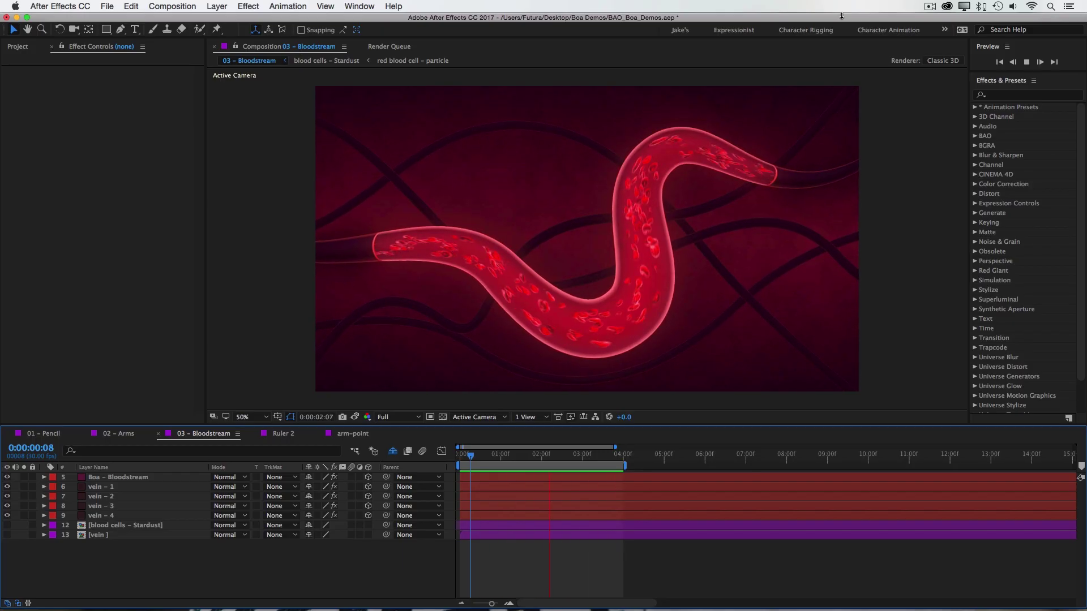
Open the blood cells – Stardust composition from 03 – Bloodstream and solo its Stardust layer at 0:00:27:00 for a closer look.
key("space")
double_click(157, 526)
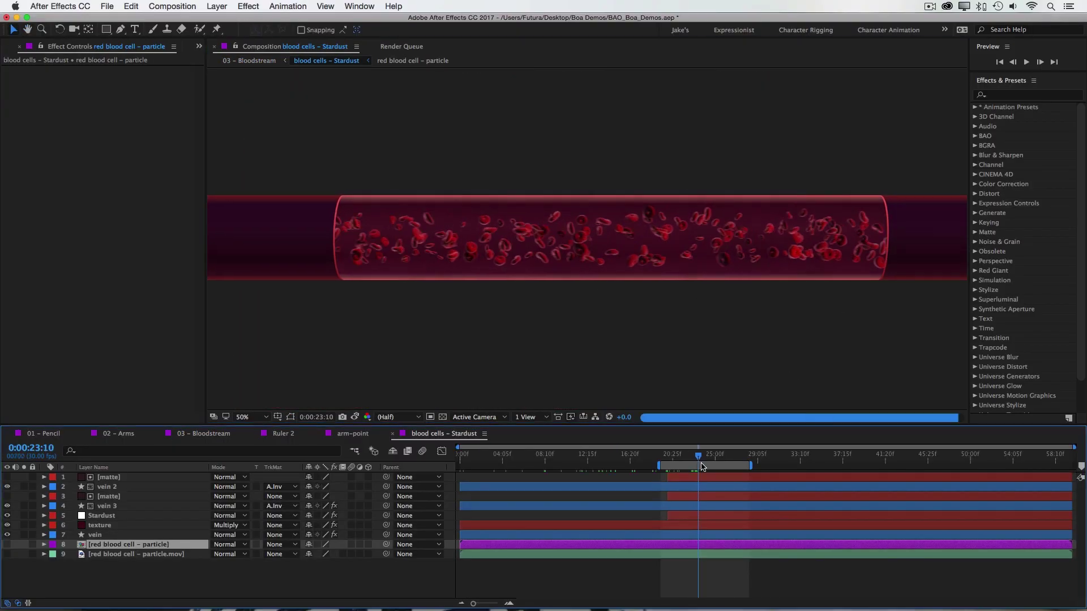
left_click_drag(699, 457, 735, 462)
left_click(25, 516)
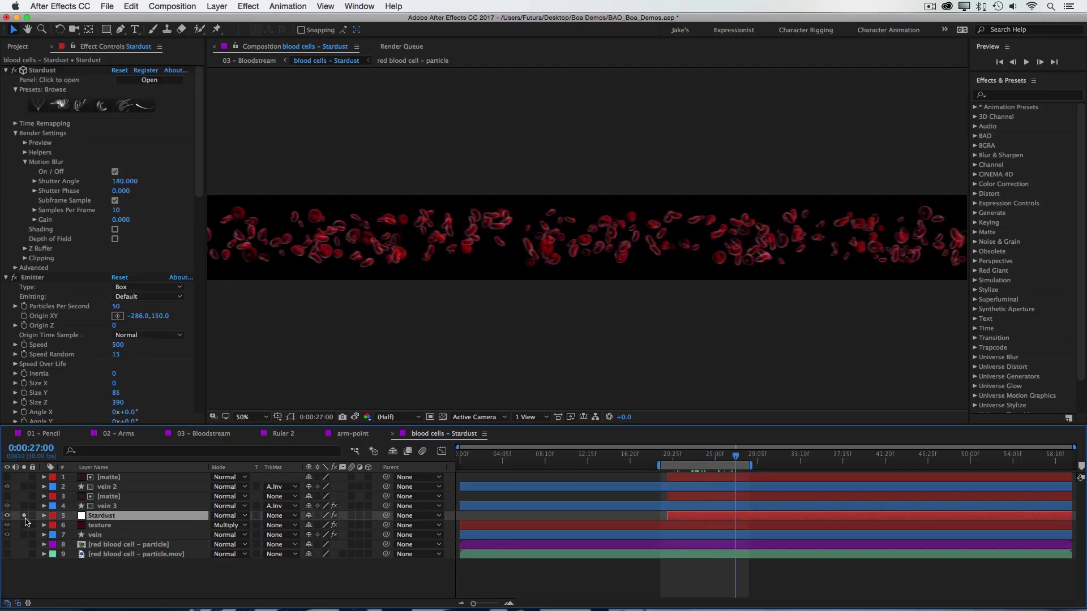
key("z")
left_click(620, 245, "alt")
left_click(628, 247)
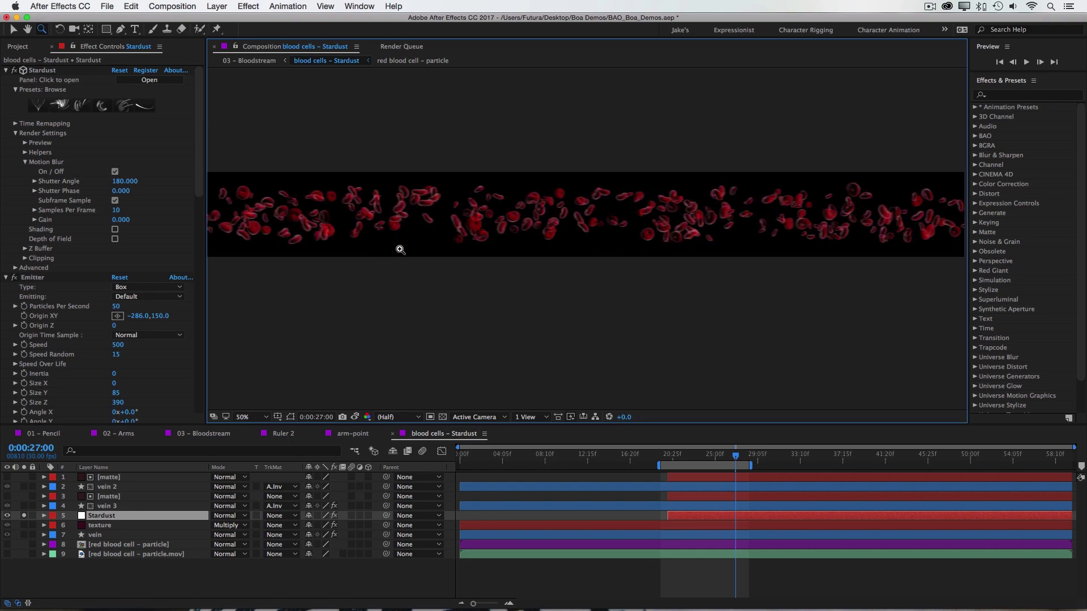
Open the red blood cell – particle composition, scrub through the cell's animation and close it.
double_click(120, 547)
left_click_drag(606, 455, 722, 453)
left_click_drag(647, 464, 733, 460)
key("super+w")
Fit the blood cells – Stardust composition in the viewer, unsolo Stardust and scrub to 0:00:21:22 to view the full vein.
key("v")
key("comma")
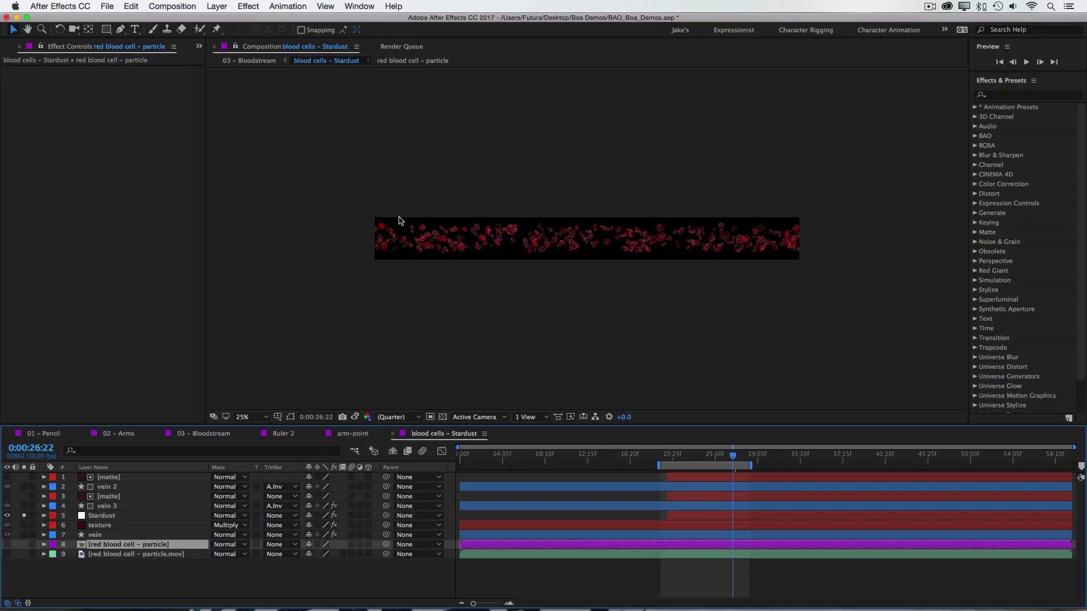
key("shift+slash")
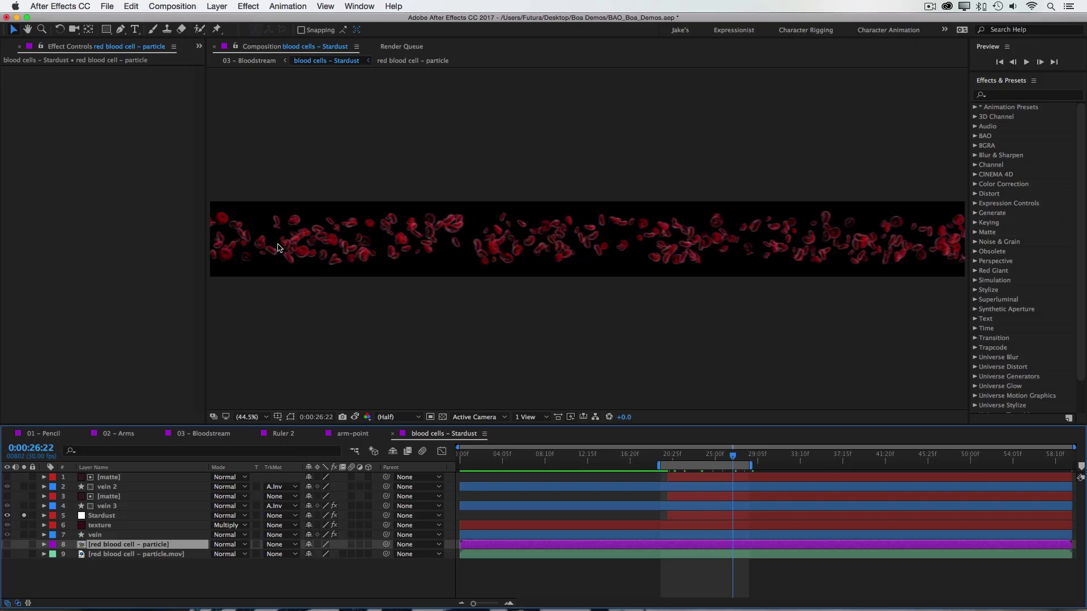
left_click(23, 516)
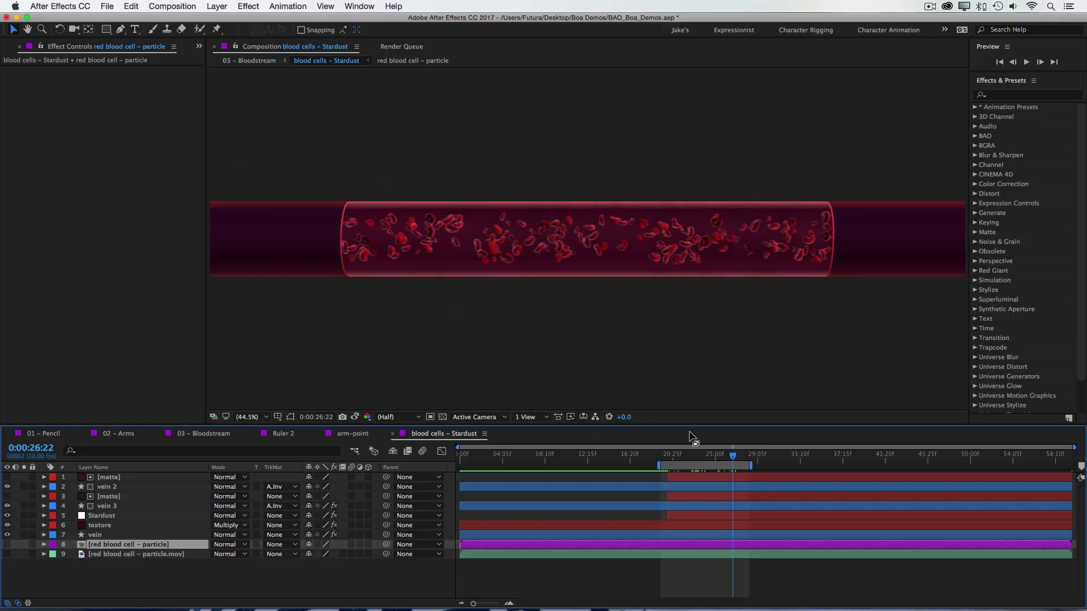
left_click(674, 456)
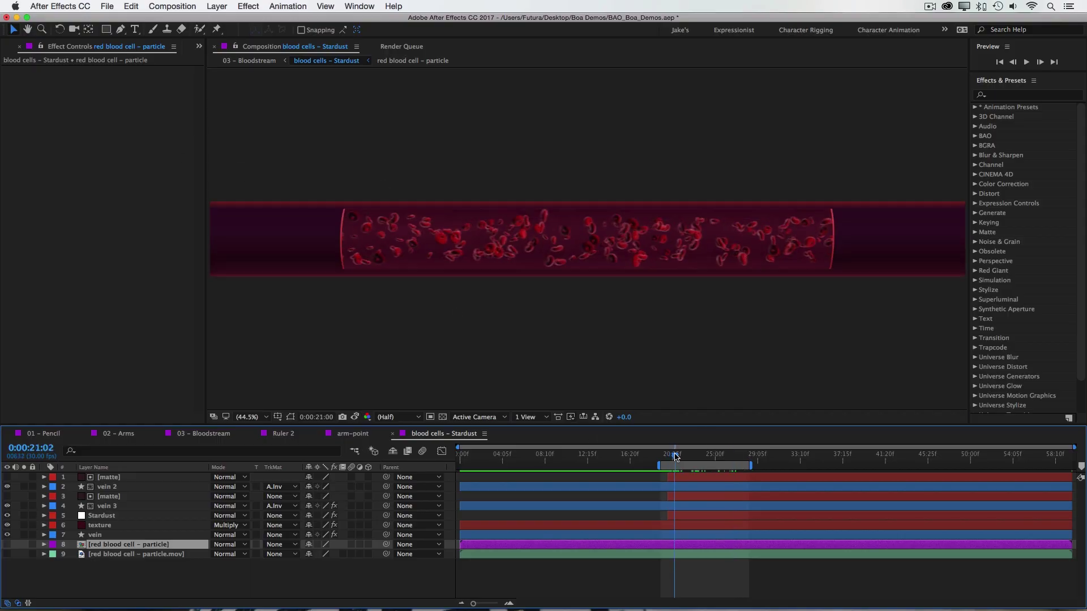
left_click_drag(675, 456, 682, 457)
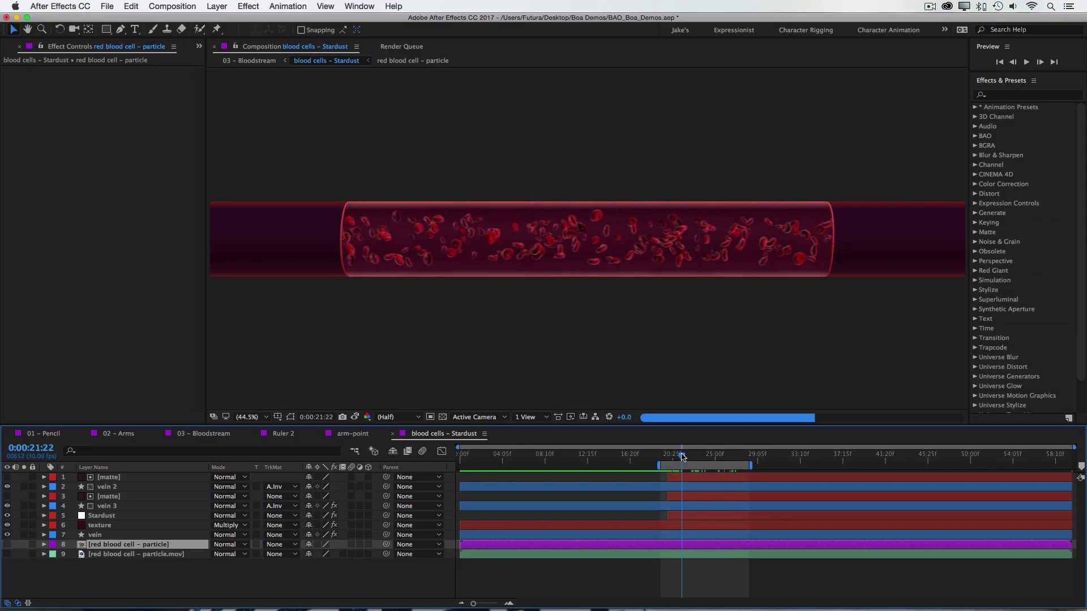
Return to 03 – Bloodstream, examine the Boa – Bloodstream layer's mask and effect settings, and preview the animation.
left_click(194, 435)
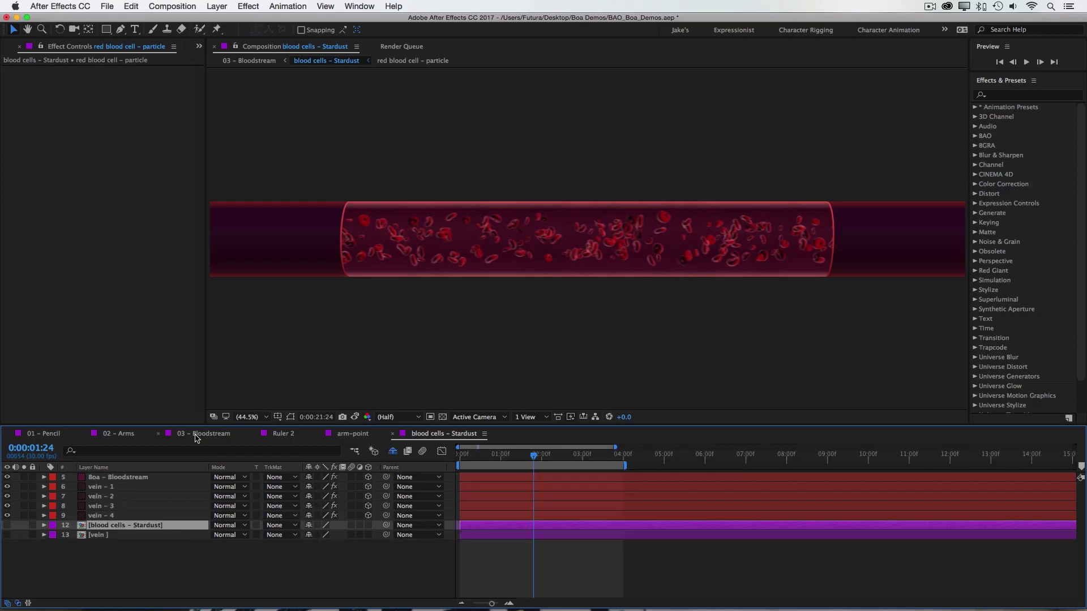
left_click(114, 477)
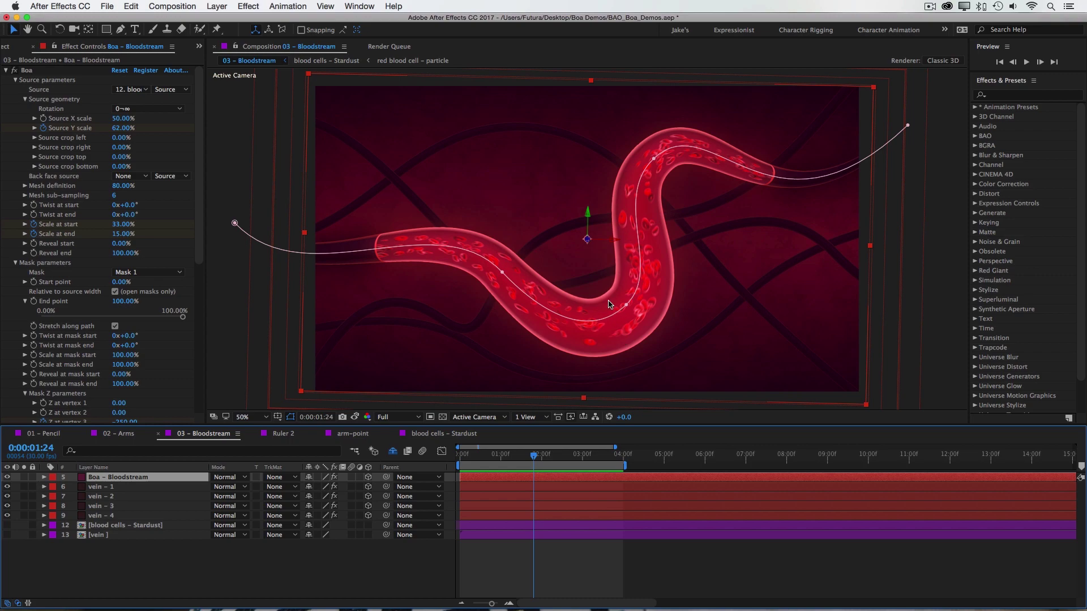
left_click(585, 567)
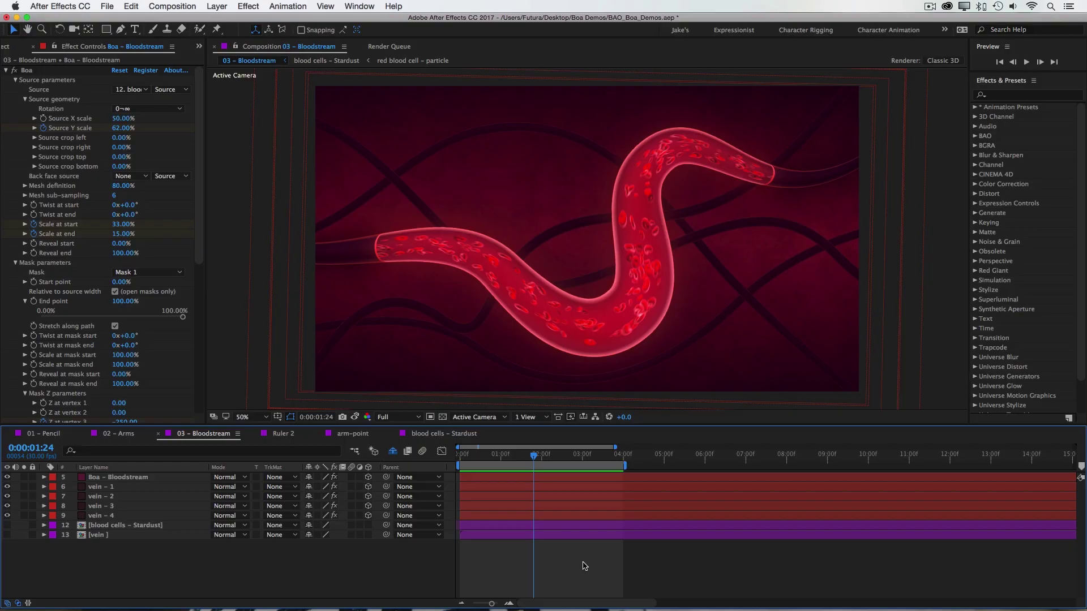
key("space")
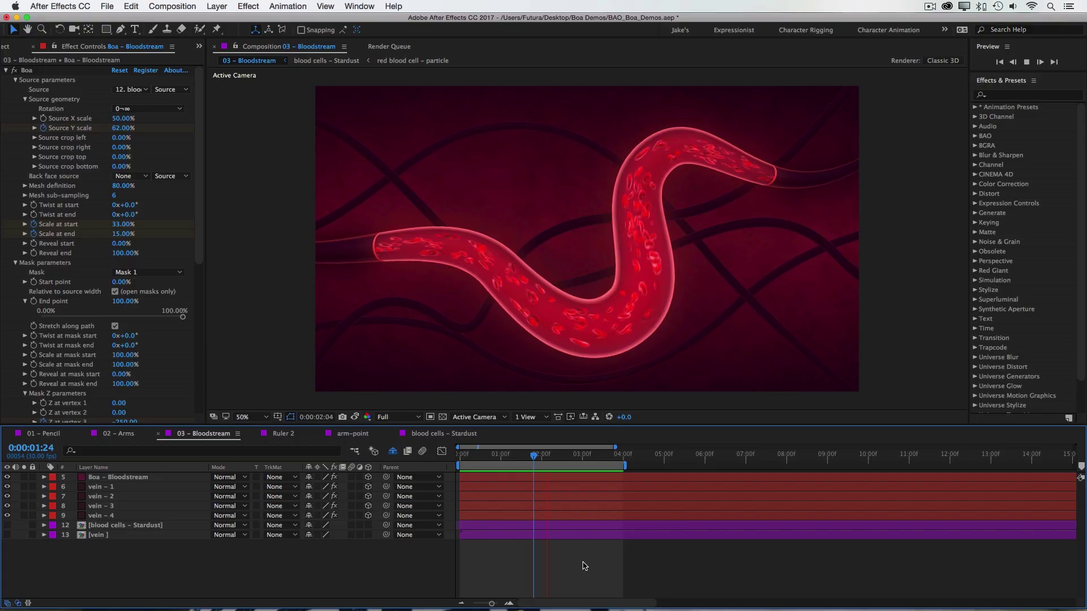